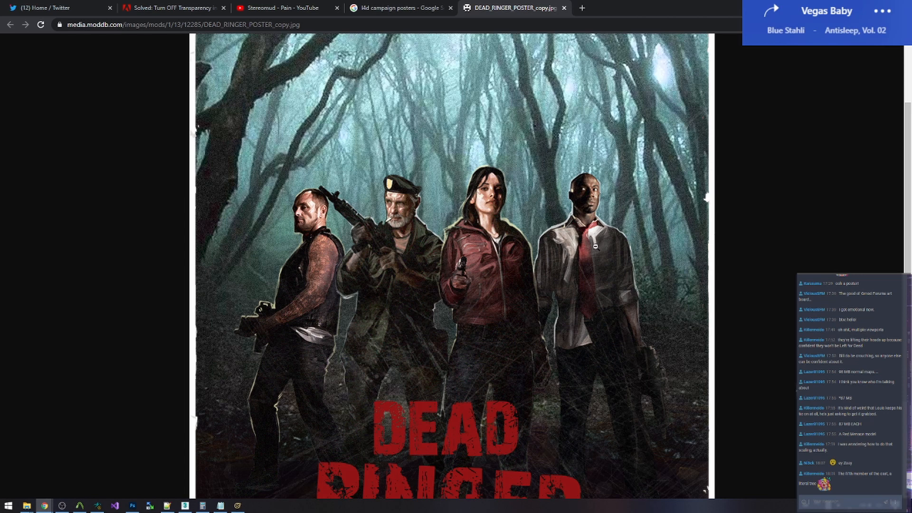
Switch to Source Filmmaker and create a new light in the session's animation sets
{"action": "mouse_move", "coordinate": [238, 507]}
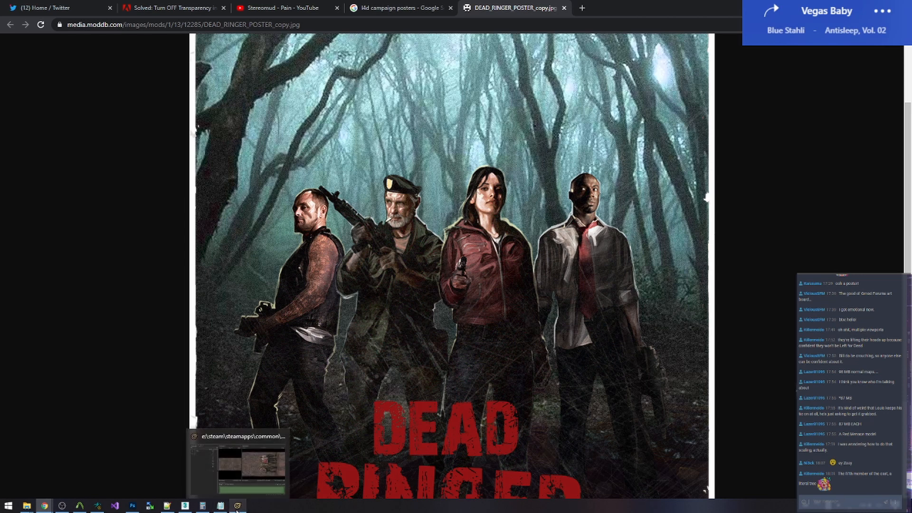
{"action": "left_click", "coordinate": [238, 508]}
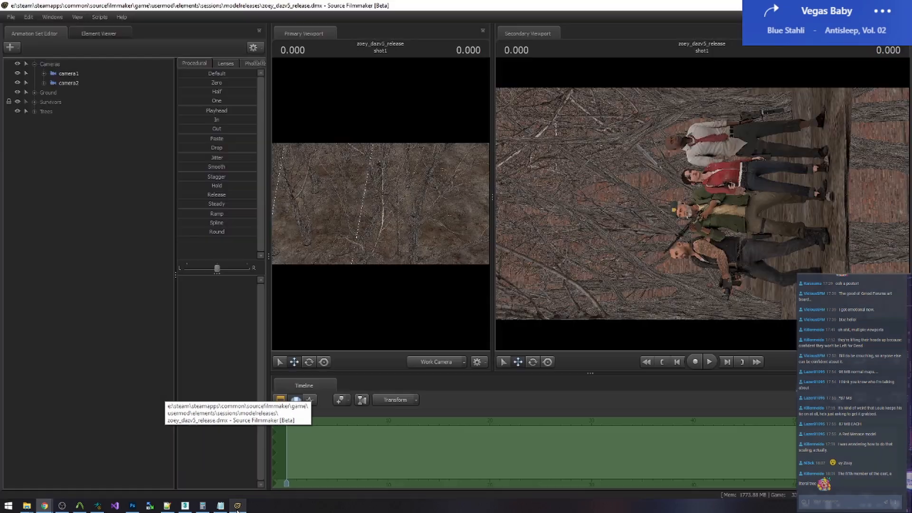
{"action": "left_click", "coordinate": [79, 75]}
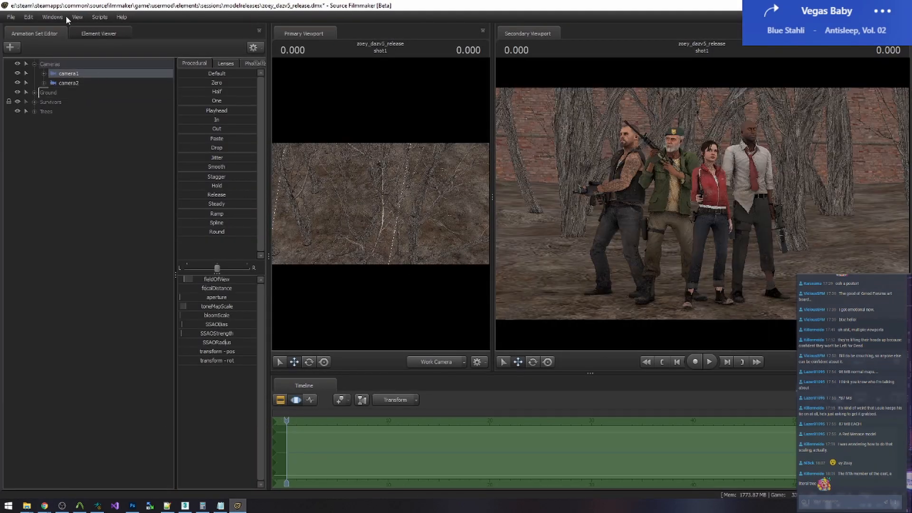
{"action": "left_click", "coordinate": [14, 49]}
{"action": "left_click", "coordinate": [65, 65]}
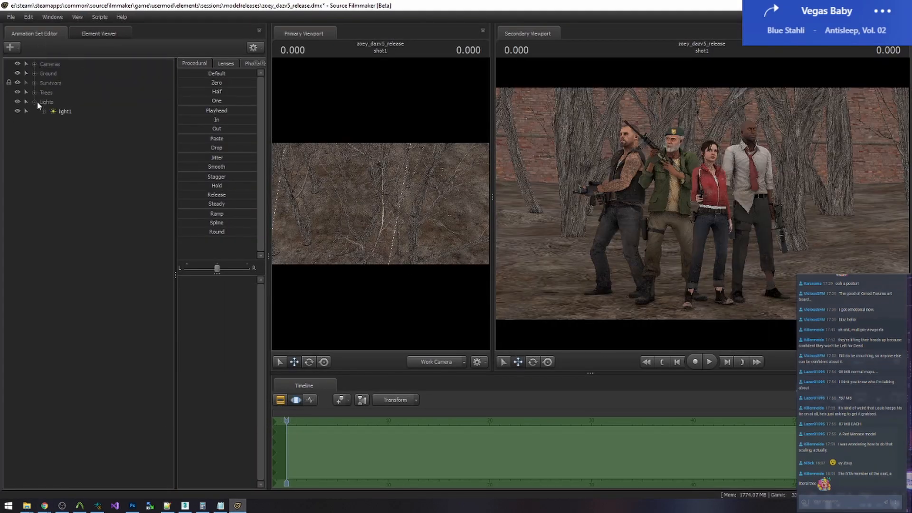
{"action": "right_click", "coordinate": [56, 112]}
{"action": "left_click", "coordinate": [77, 127]}
Show camera2 in the secondary viewport and light1 in the primary viewport, with scene lighting turned on
{"action": "left_click", "coordinate": [34, 64]}
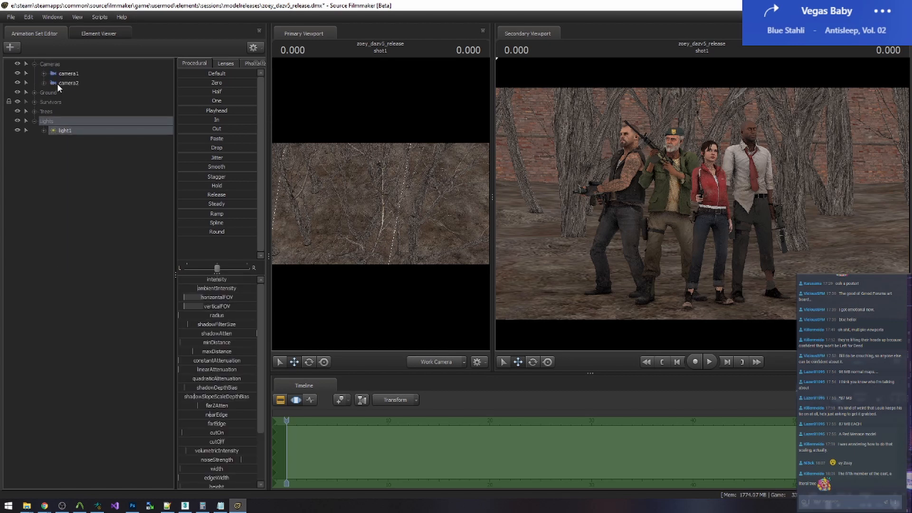
{"action": "left_click_drag", "start_coordinate": [57, 84], "coordinate": [506, 217]}
{"action": "left_click_drag", "start_coordinate": [66, 131], "coordinate": [381, 209]}
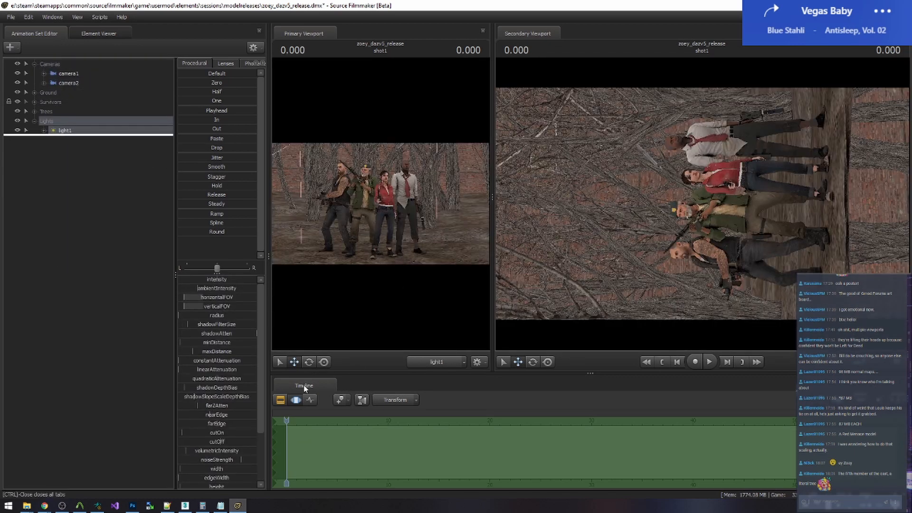
{"action": "right_click", "coordinate": [377, 226]}
{"action": "left_click", "coordinate": [413, 257]}
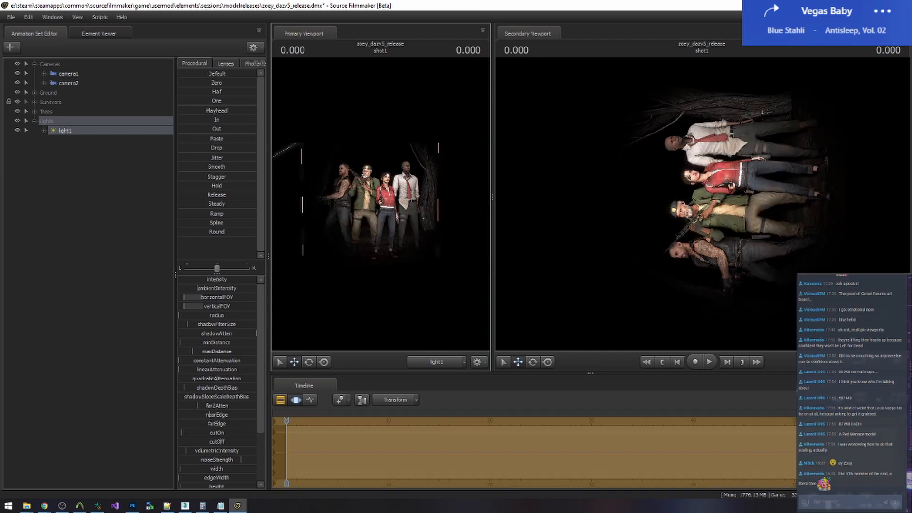
Fly light1 in close so it lights the faces of the man in the vest and the man in the beret
{"action": "key", "text": "w"}
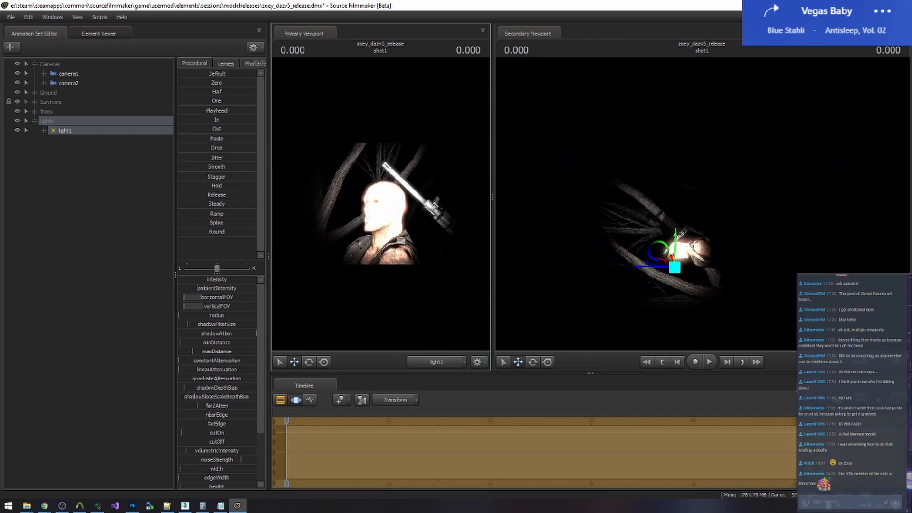
{"action": "key", "text": "w"}
{"action": "key", "text": "s"}
{"action": "key", "text": "w"}
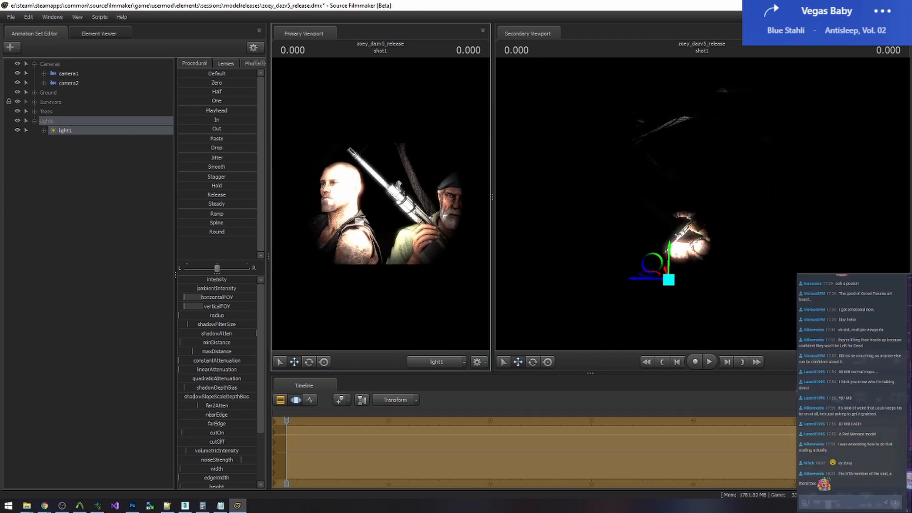
{"action": "key", "text": "s"}
{"action": "key", "text": "w"}
{"action": "key", "text": "s"}
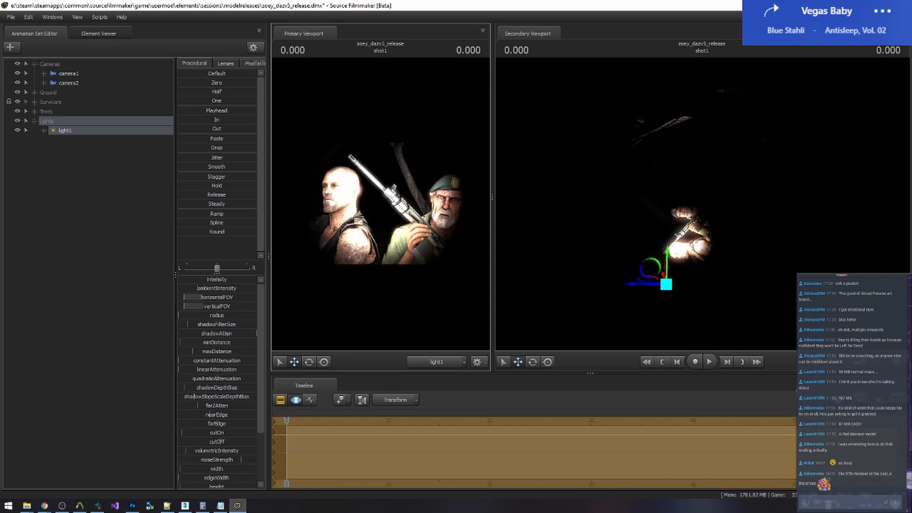
{"action": "key", "text": "a"}
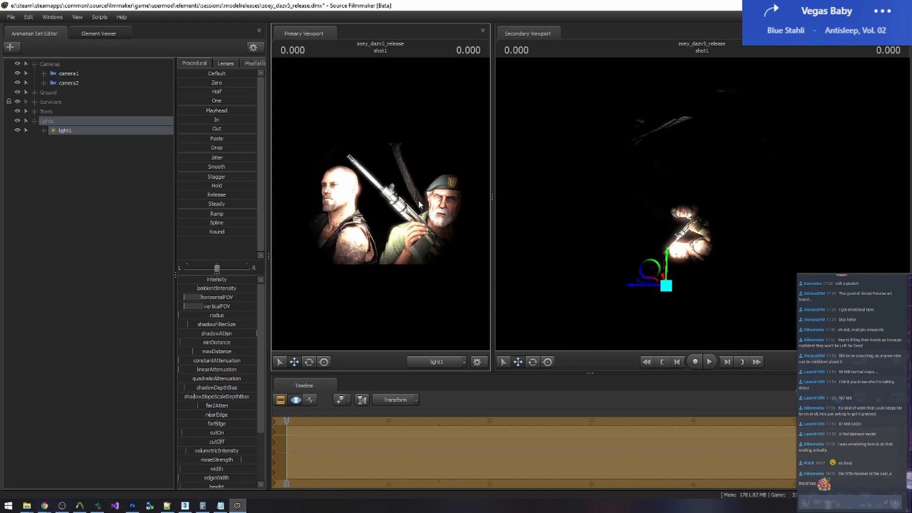
Check the Dead Ringer poster reference and re-aim light1 to shine down from above on the two men
{"action": "left_click", "coordinate": [44, 505]}
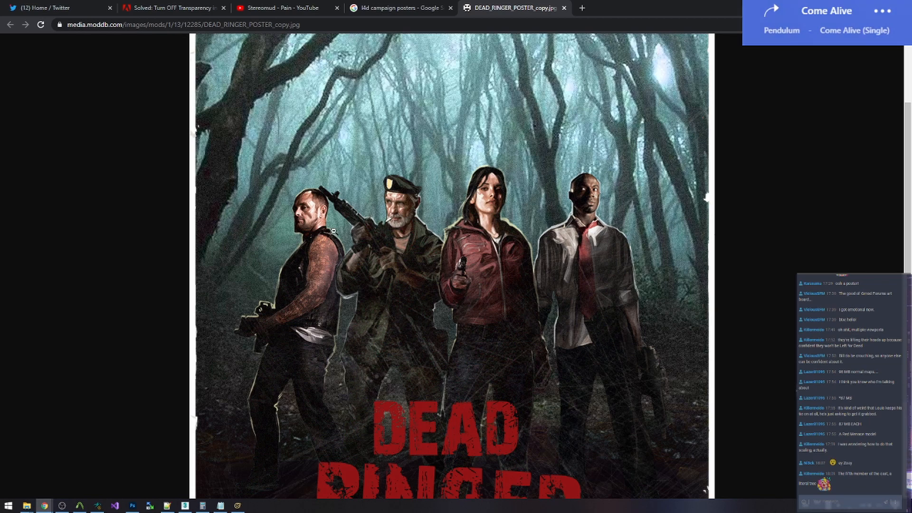
{"action": "key", "text": "alt+Tab"}
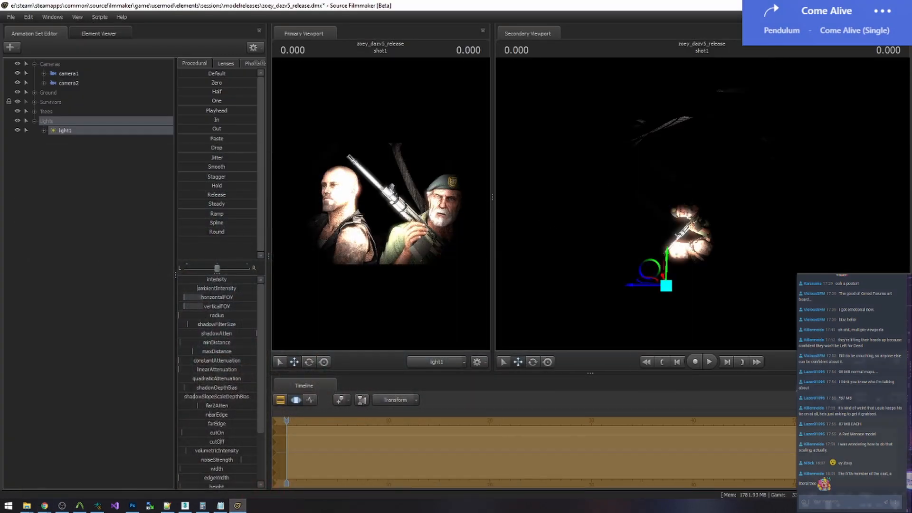
{"action": "left_click_drag", "start_coordinate": [381, 204], "coordinate": [381, 176]}
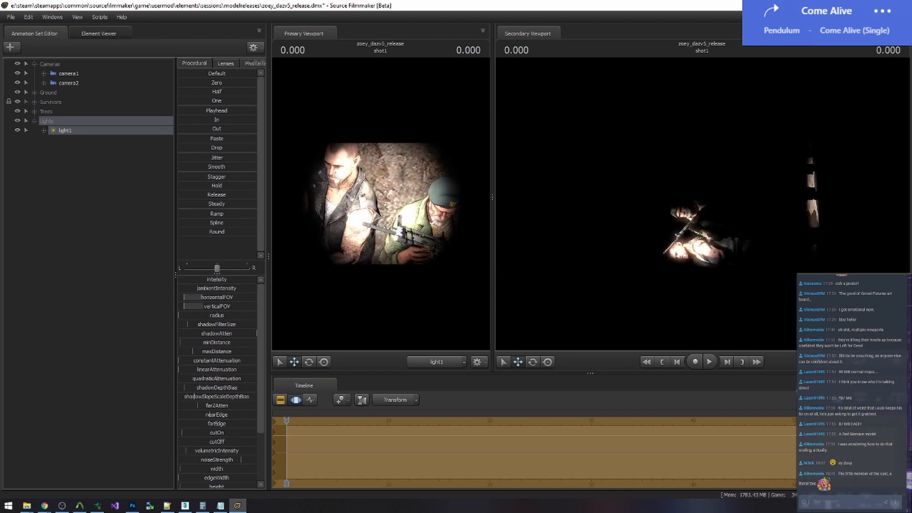
Compare the lighting with the poster reference and increase light1's radius slightly
{"action": "key", "text": "alt+Tab"}
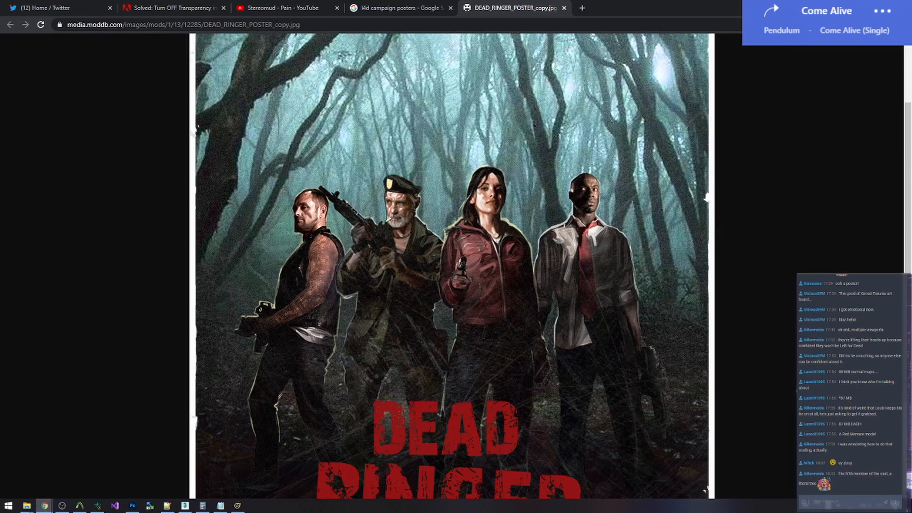
{"action": "key", "text": "alt+Tab"}
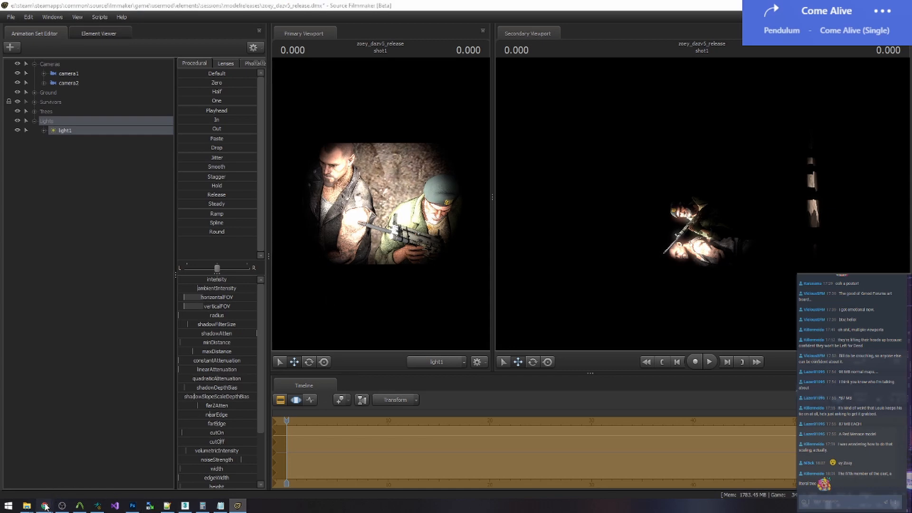
{"action": "left_click", "coordinate": [45, 506]}
{"action": "key", "text": "alt+Tab"}
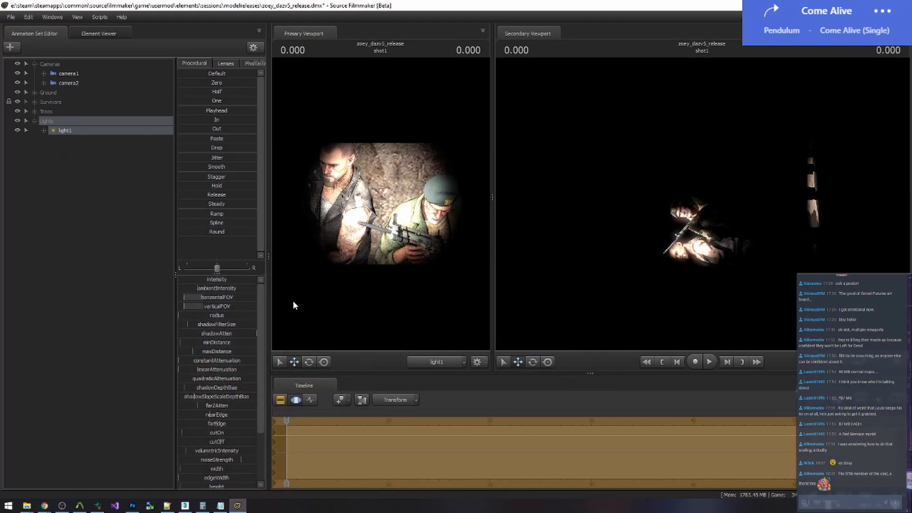
{"action": "left_click_drag", "start_coordinate": [184, 316], "coordinate": [195, 316]}
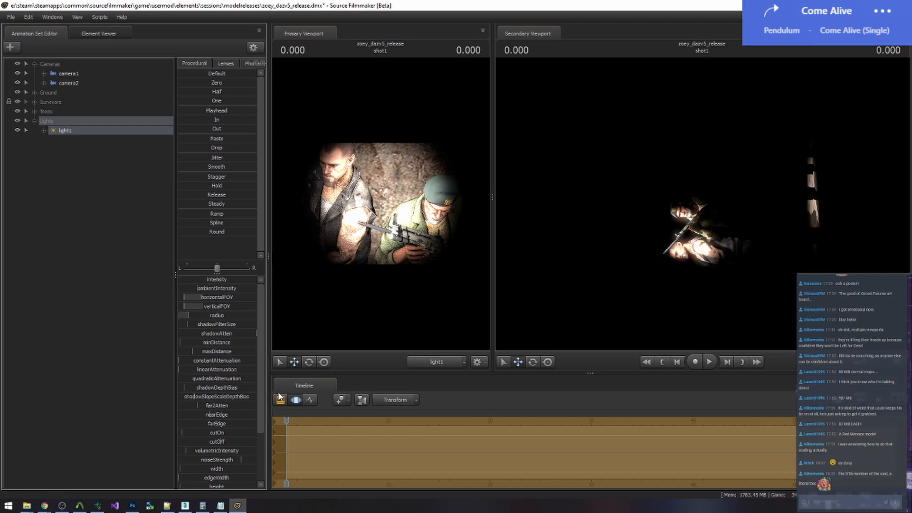
{"action": "left_click", "coordinate": [281, 400]}
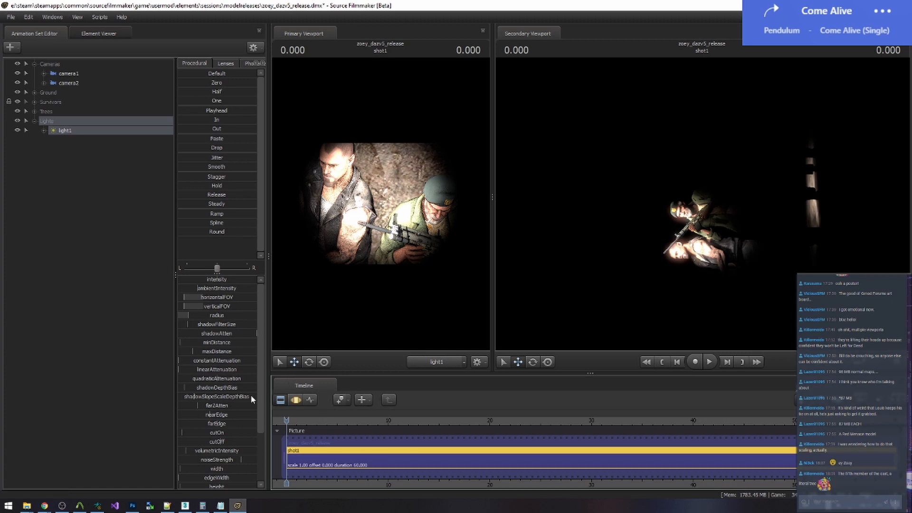
Lower light1's intensity and widen the primary viewport
{"action": "left_click", "coordinate": [296, 401]}
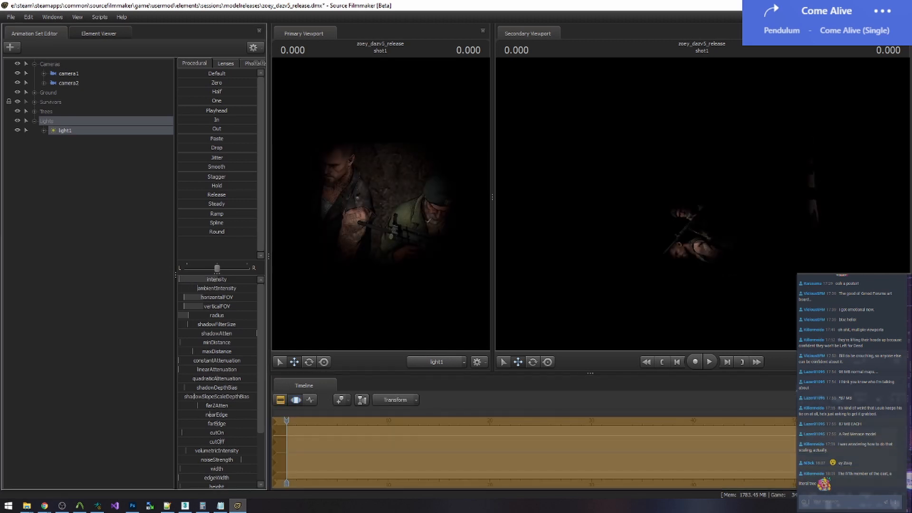
{"action": "left_click", "coordinate": [280, 400]}
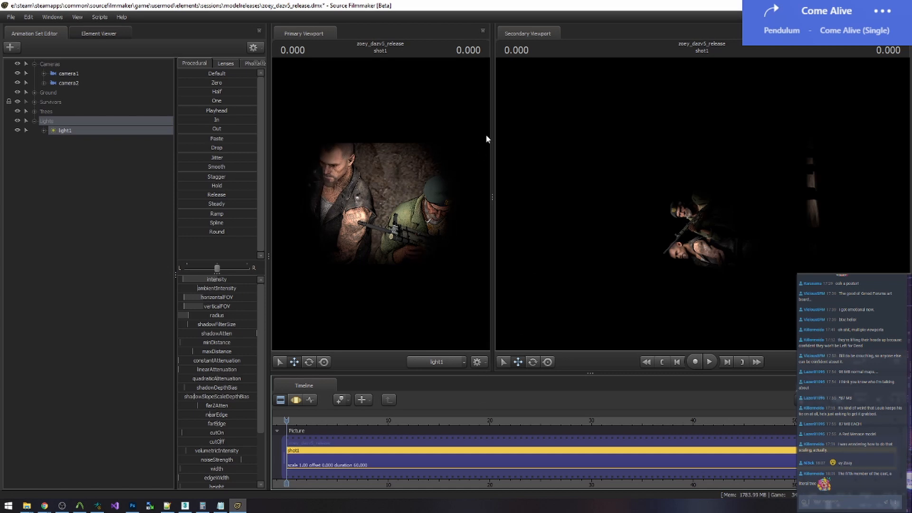
{"action": "left_click_drag", "start_coordinate": [492, 135], "coordinate": [602, 193]}
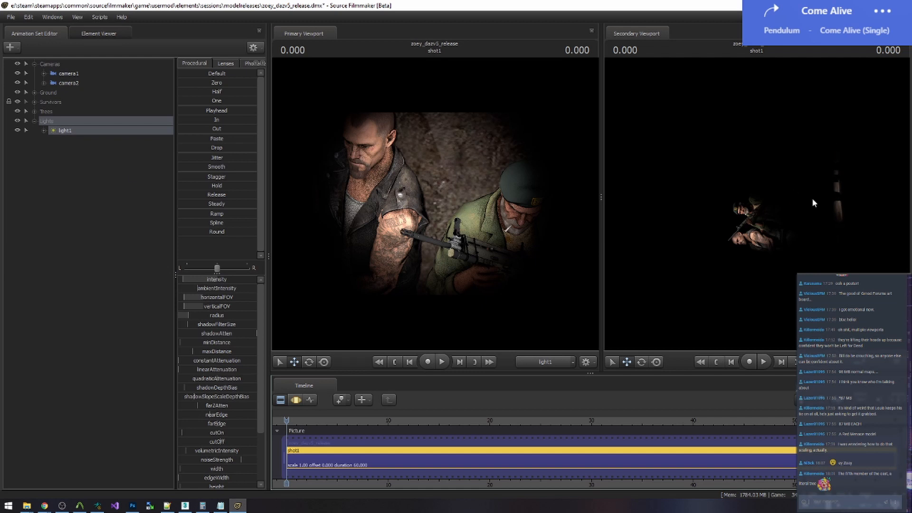
Lower light1's farZAtten so its light falls off before reaching the background behind the two men
{"action": "left_click", "coordinate": [309, 400]}
{"action": "left_click", "coordinate": [194, 407]}
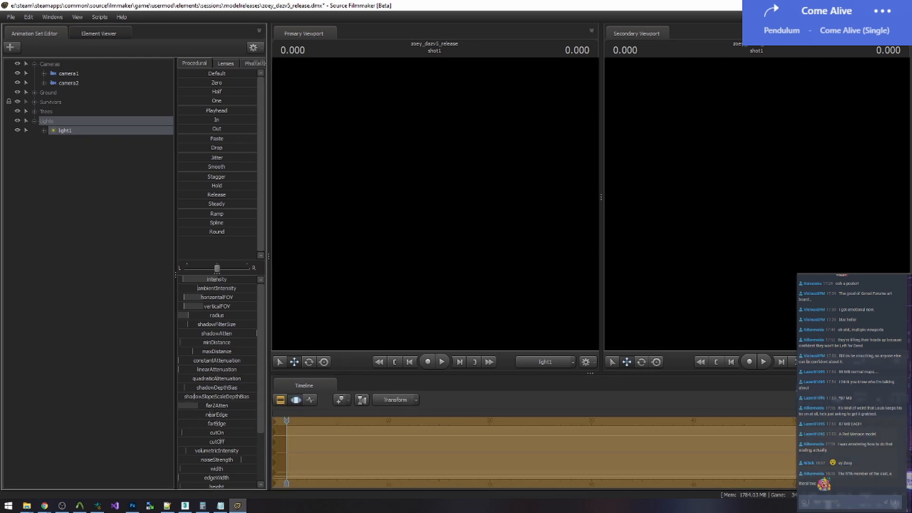
{"action": "left_click_drag", "start_coordinate": [179, 405], "coordinate": [182, 406]}
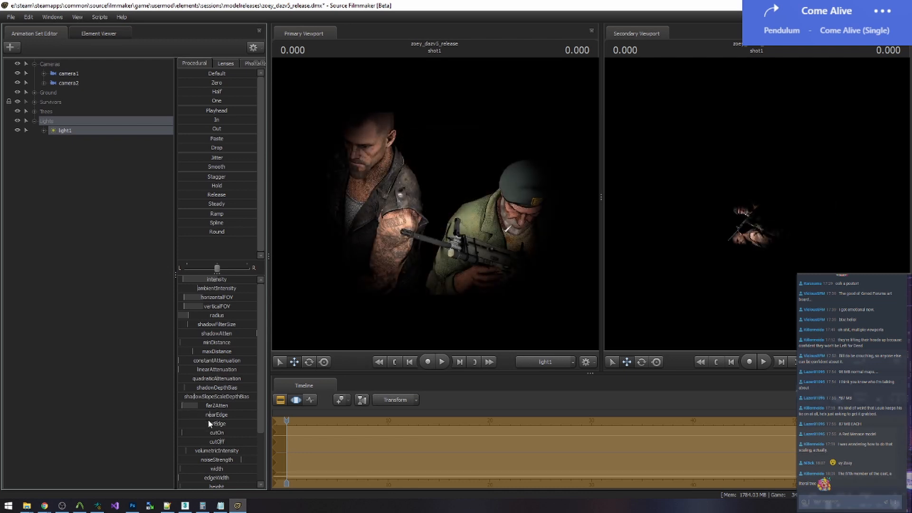
{"action": "left_click", "coordinate": [280, 400]}
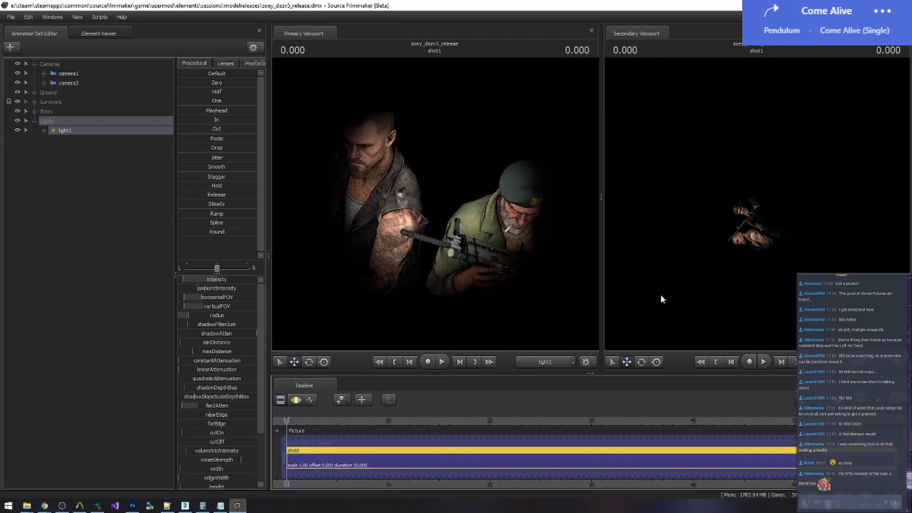
Create a second light and look through it in the primary viewport
{"action": "right_click", "coordinate": [78, 174]}
{"action": "left_click", "coordinate": [97, 230]}
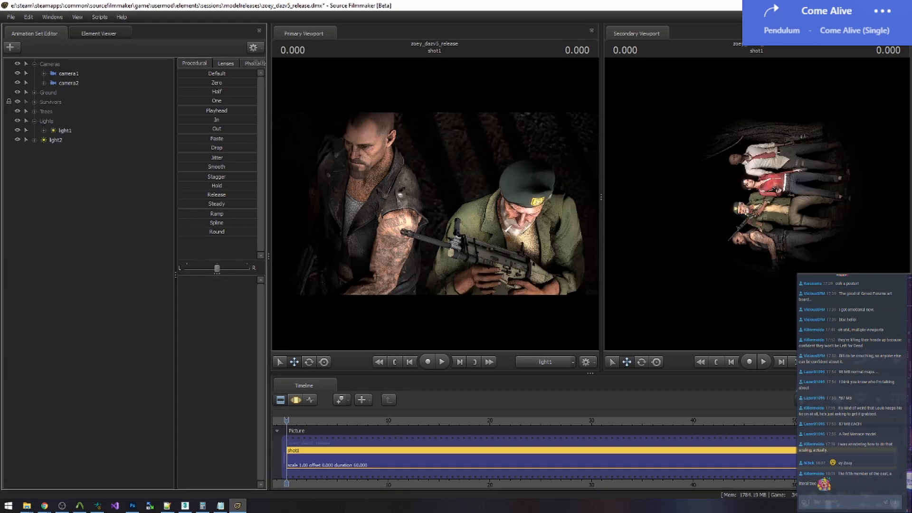
{"action": "left_click", "coordinate": [44, 505]}
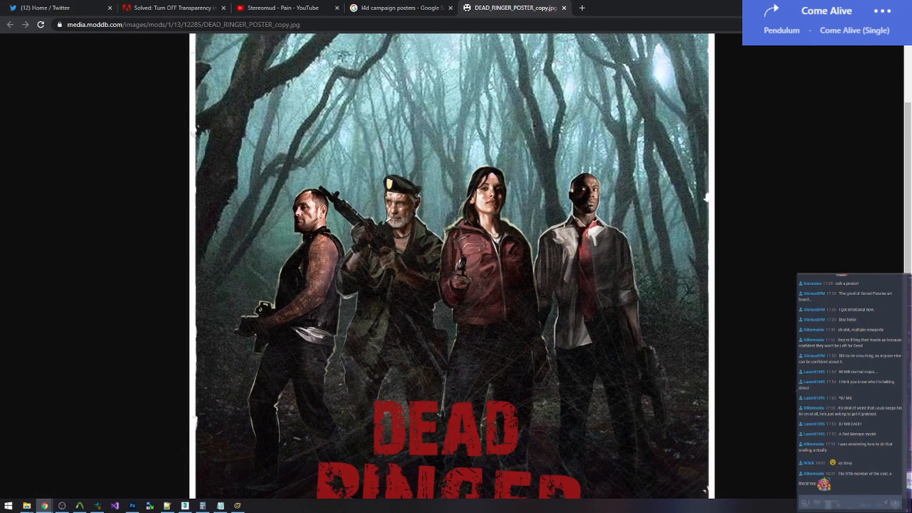
{"action": "left_click", "coordinate": [43, 505]}
{"action": "left_click_drag", "start_coordinate": [57, 142], "coordinate": [361, 228]}
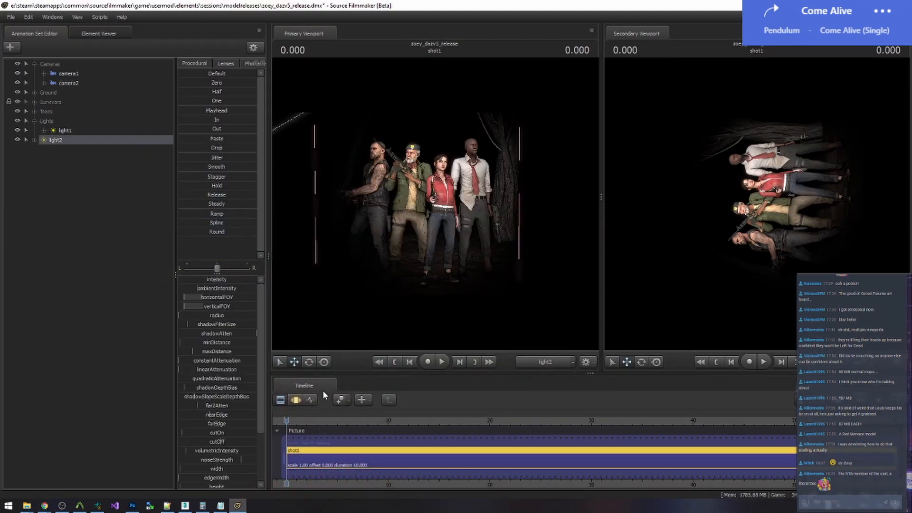
Fly light2 in close to the survivors, aiming it at the woman in the red jacket and the man in the white shirt
{"action": "left_click", "coordinate": [296, 399]}
{"action": "left_click_drag", "start_coordinate": [435, 204], "coordinate": [499, 188]}
{"action": "key", "text": "w"}
{"action": "key", "text": "a"}
{"action": "key", "text": "d"}
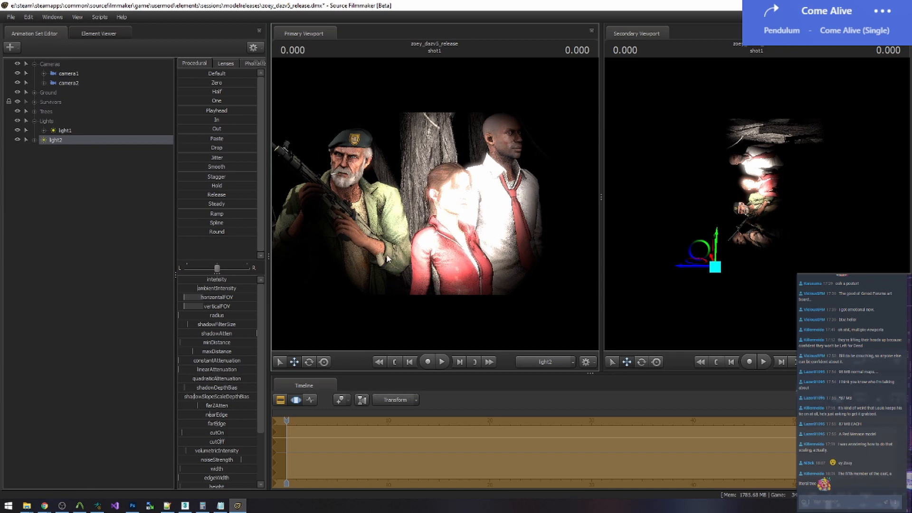
Check the poster reference, lower light2's intensity, and reposition it to light the woman's face from the side
{"action": "left_click", "coordinate": [44, 506]}
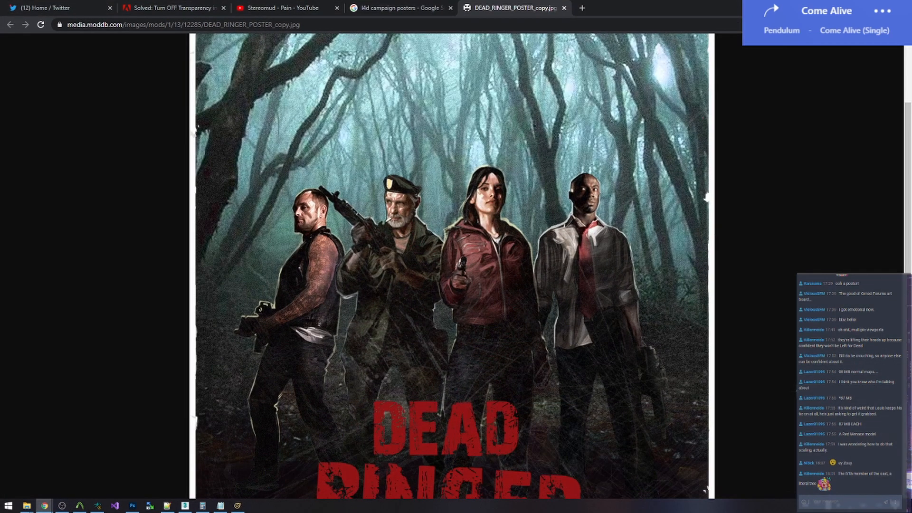
{"action": "key", "text": "alt+Tab"}
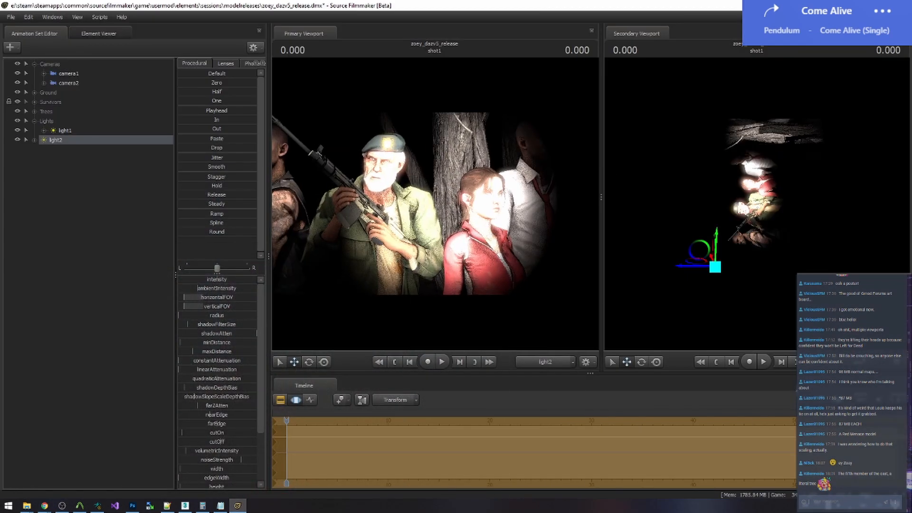
{"action": "key", "text": "s"}
{"action": "mouse_move", "coordinate": [436, 203]}
{"action": "left_mouse_down"}
{"action": "mouse_move", "coordinate": [518, 200]}
{"action": "mouse_move", "coordinate": [438, 203]}
{"action": "left_mouse_up"}
{"action": "left_click_drag", "start_coordinate": [224, 279], "coordinate": [186, 279]}
{"action": "left_click_drag", "start_coordinate": [408, 232], "coordinate": [423, 219]}
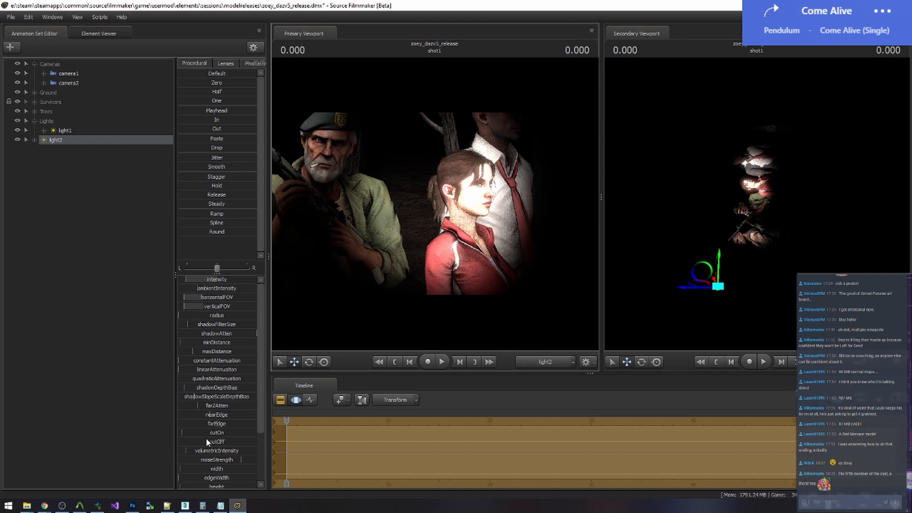
Lower light2's farZAtten and reduce the maximum and default values of that control's range
{"action": "left_click_drag", "start_coordinate": [177, 405], "coordinate": [180, 405]}
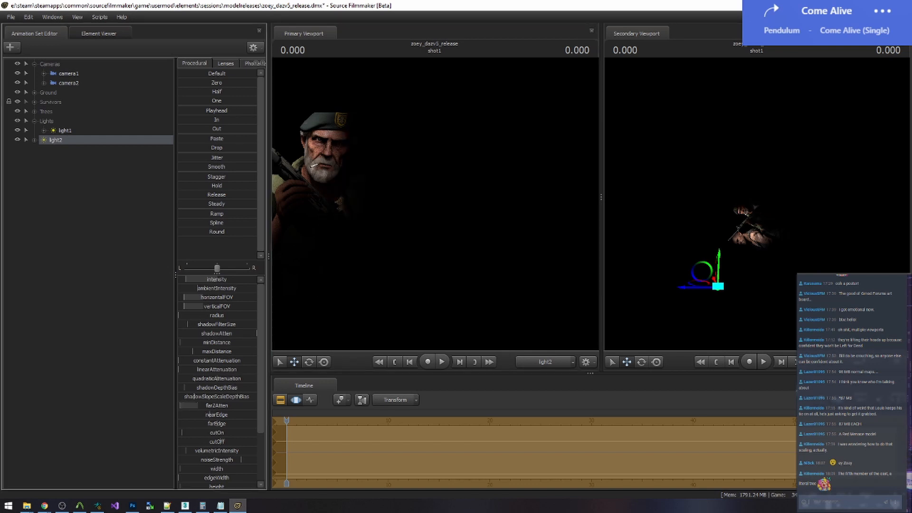
{"action": "right_click", "coordinate": [187, 406]}
{"action": "left_click", "coordinate": [218, 419]}
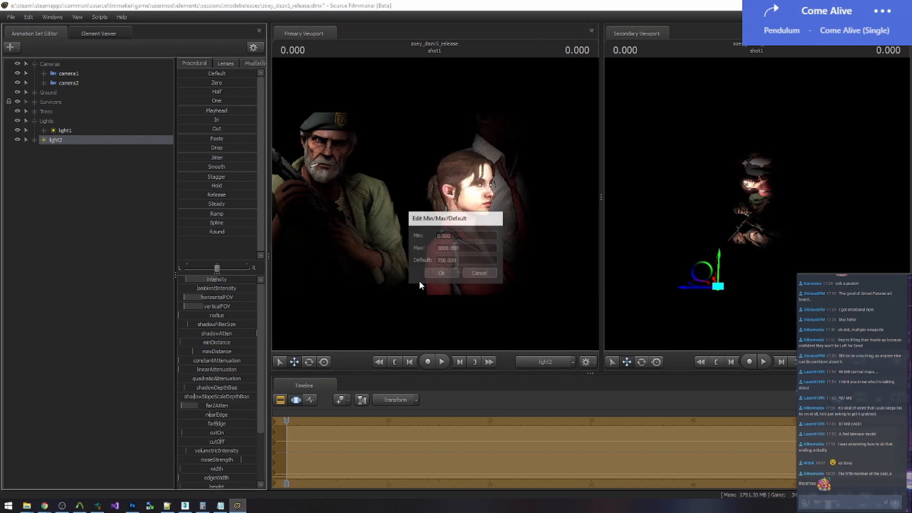
{"action": "left_click", "coordinate": [447, 247]}
{"action": "key", "text": "BackSpace"}
{"action": "left_click", "coordinate": [448, 260]}
{"action": "key", "text": "BackSpace"}
{"action": "left_click", "coordinate": [447, 277]}
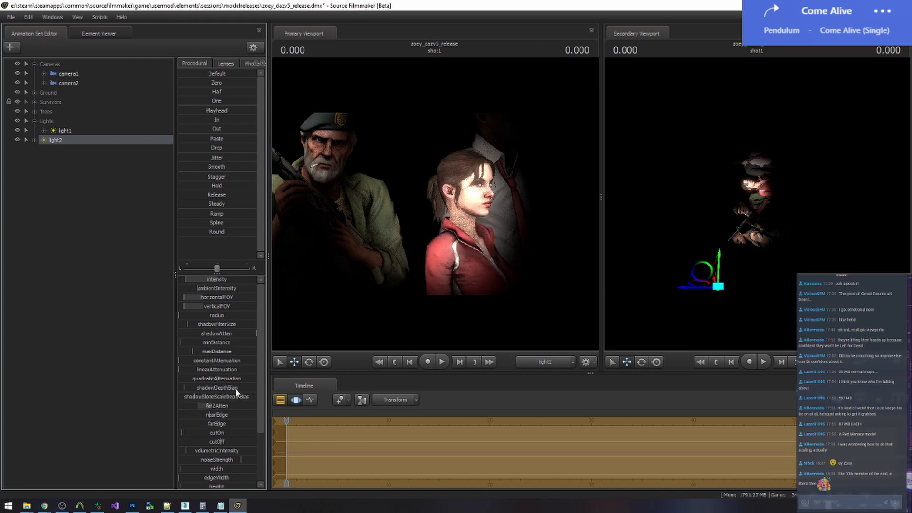
Lower light2's farZAtten and raise its radius, comparing the scene with light2 hidden and shown in a widened secondary viewport
{"action": "left_click_drag", "start_coordinate": [211, 405], "coordinate": [204, 405]}
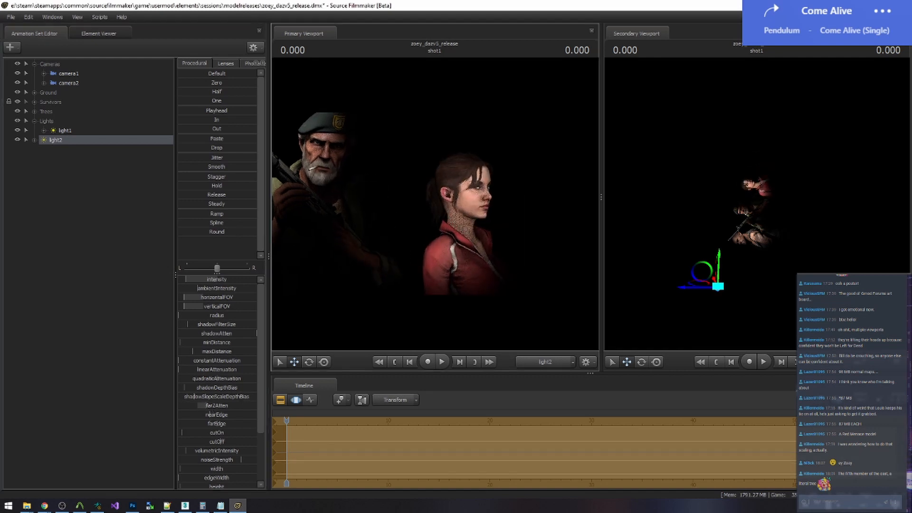
{"action": "left_click_drag", "start_coordinate": [594, 109], "coordinate": [449, 147]}
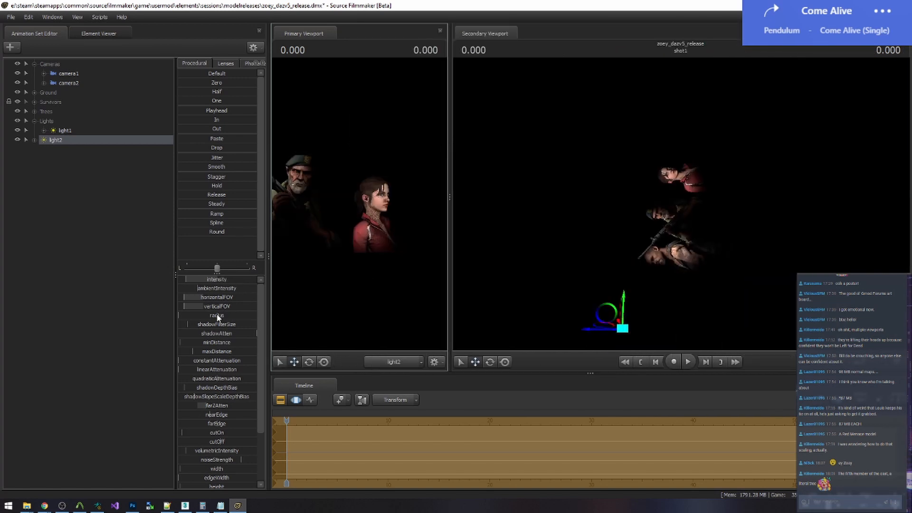
{"action": "key", "text": "F2"}
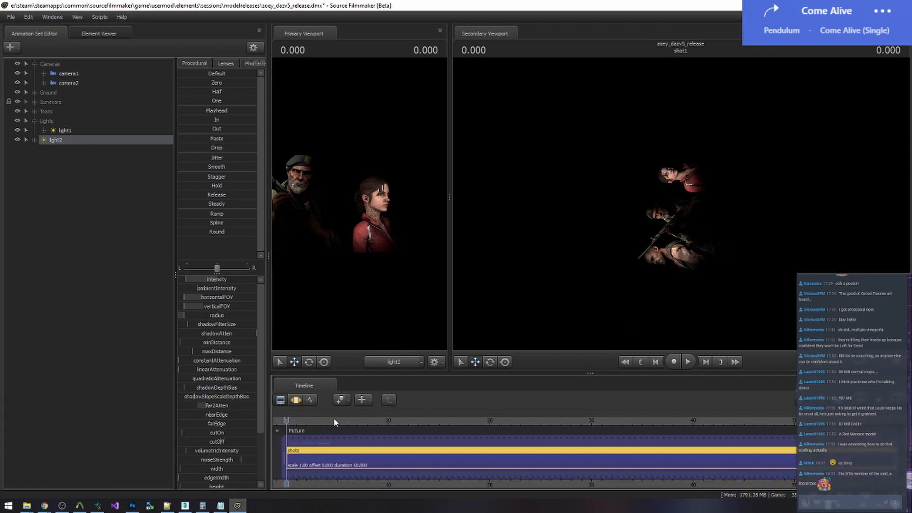
{"action": "left_click", "coordinate": [18, 141]}
{"action": "left_click", "coordinate": [17, 140]}
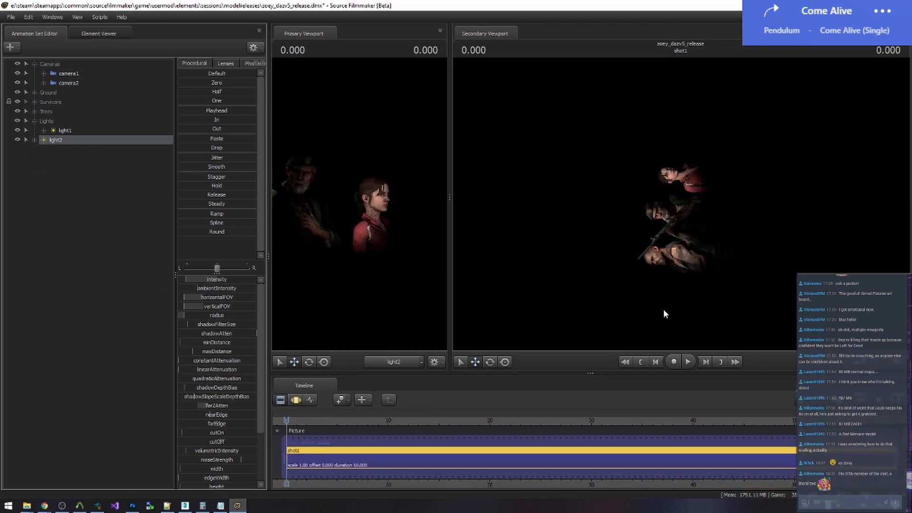
Check the poster reference, then shift light2 farther to the woman's side and raise its farZAtten so it reaches her jacket
{"action": "left_click", "coordinate": [45, 506]}
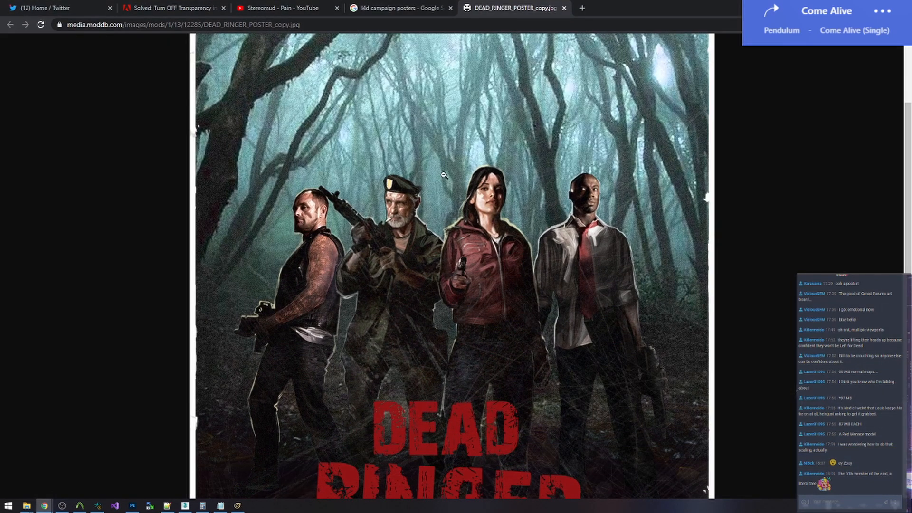
{"action": "key", "text": "alt+Tab"}
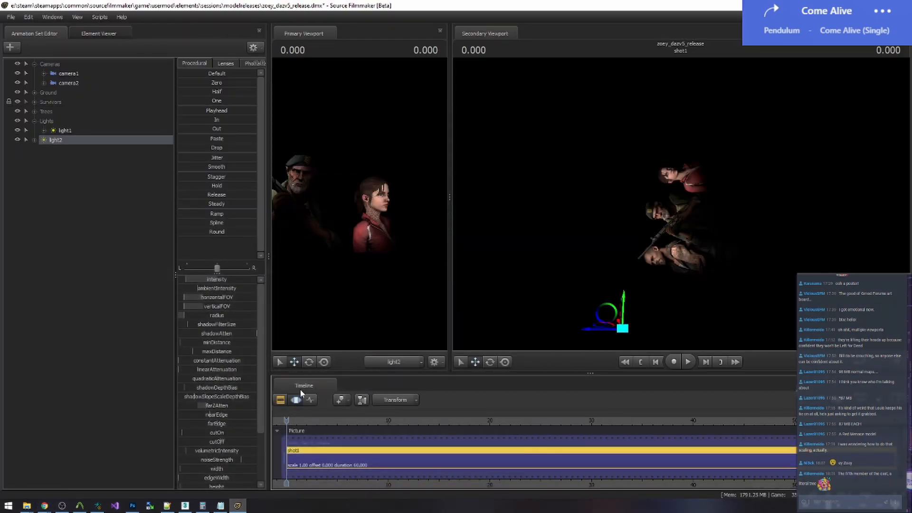
{"action": "left_click", "coordinate": [295, 400]}
{"action": "mouse_move", "coordinate": [360, 204]}
{"action": "left_mouse_down"}
{"action": "mouse_move", "coordinate": [360, 157]}
{"action": "mouse_move", "coordinate": [373, 204]}
{"action": "mouse_move", "coordinate": [353, 214]}
{"action": "left_mouse_up"}
{"action": "key", "text": "s"}
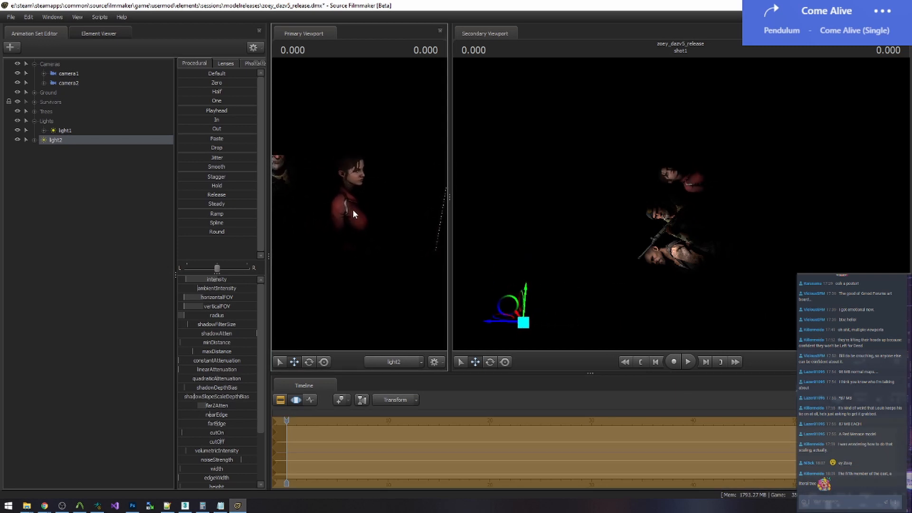
{"action": "left_click_drag", "start_coordinate": [206, 405], "coordinate": [211, 405]}
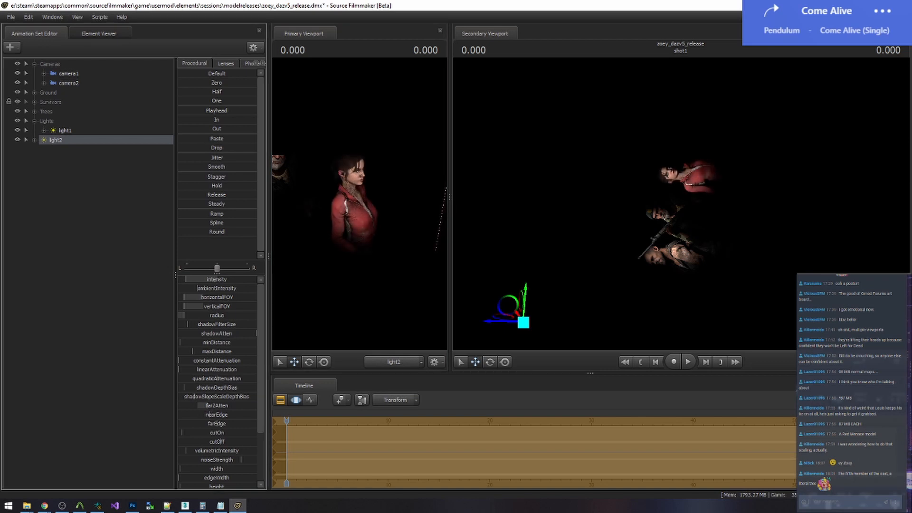
{"action": "left_click", "coordinate": [295, 400]}
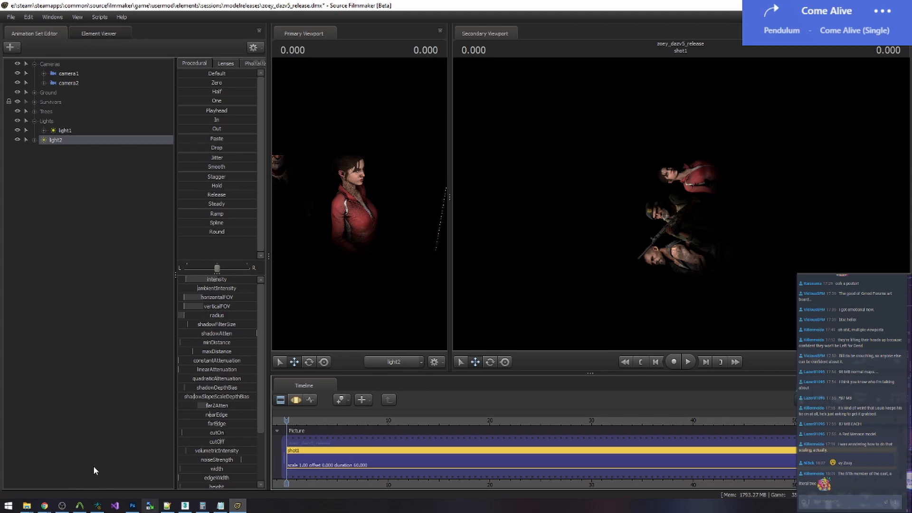
Create a third light after checking the poster, and fly it in to the side of the man in the white shirt
{"action": "left_click", "coordinate": [44, 506]}
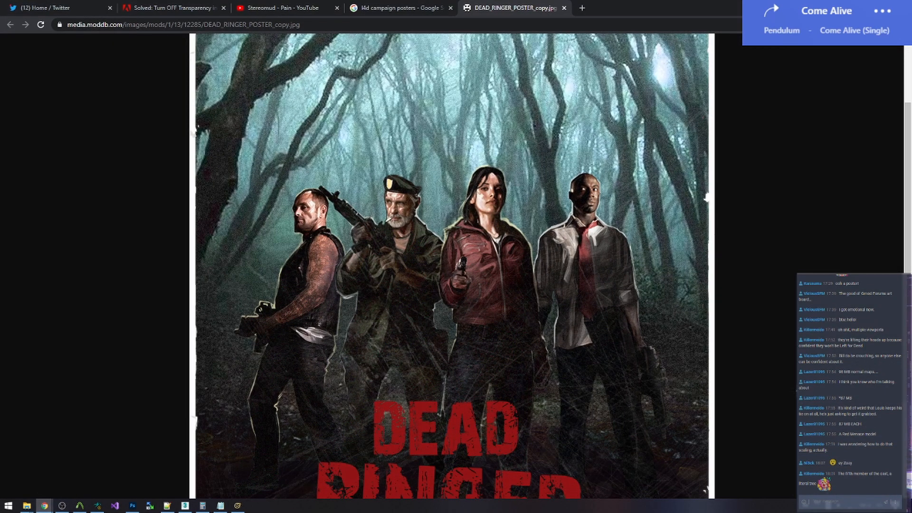
{"action": "key", "text": "alt+Tab"}
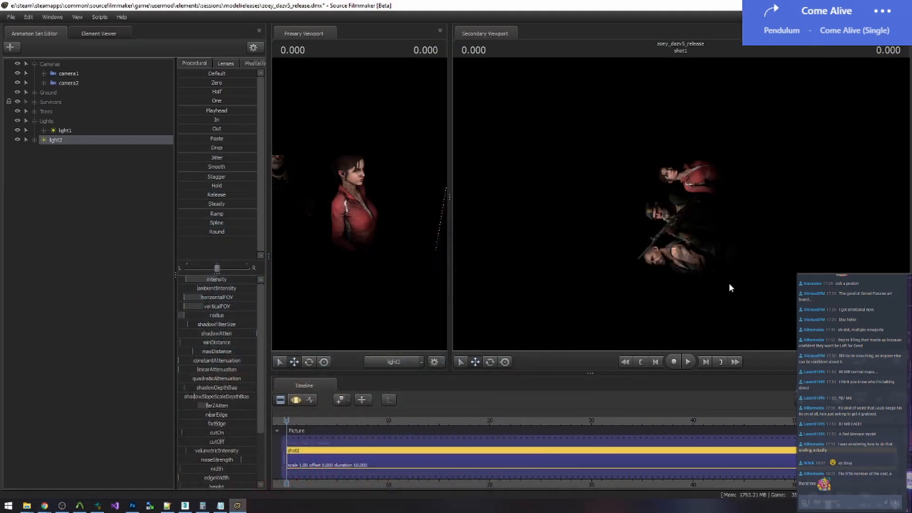
{"action": "right_click", "coordinate": [57, 211]}
{"action": "left_click", "coordinate": [77, 260]}
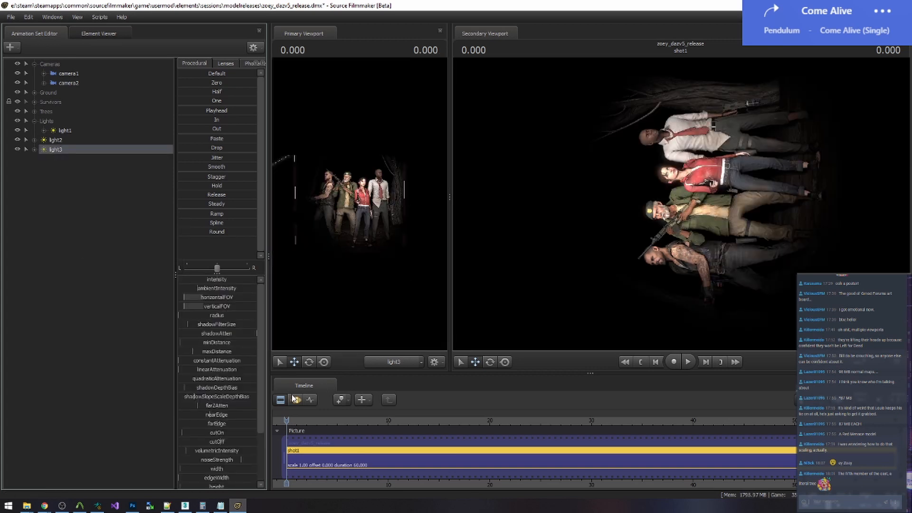
{"action": "left_click_drag", "start_coordinate": [393, 324], "coordinate": [360, 208]}
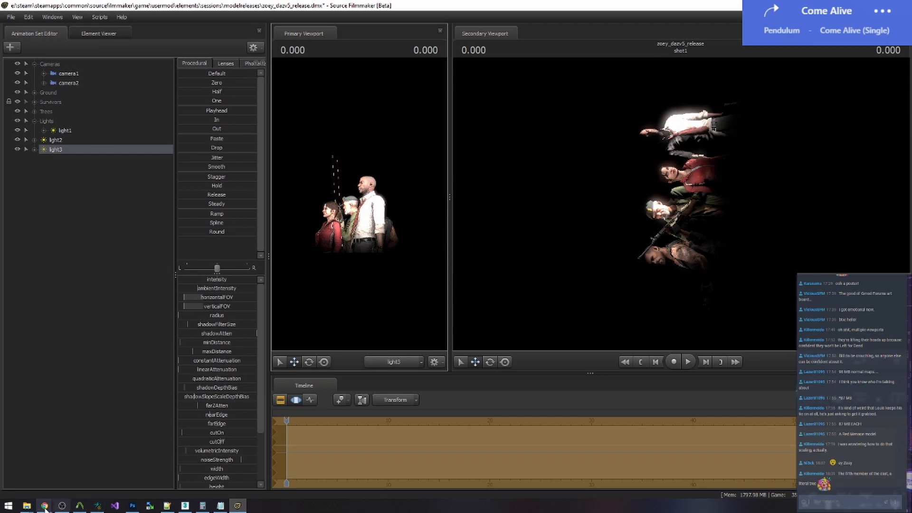
Reposition light3 close to the man in the white shirt, aiming it at his head and upper body to match the poster reference
{"action": "mouse_move", "coordinate": [44, 506]}
{"action": "left_click", "coordinate": [47, 468]}
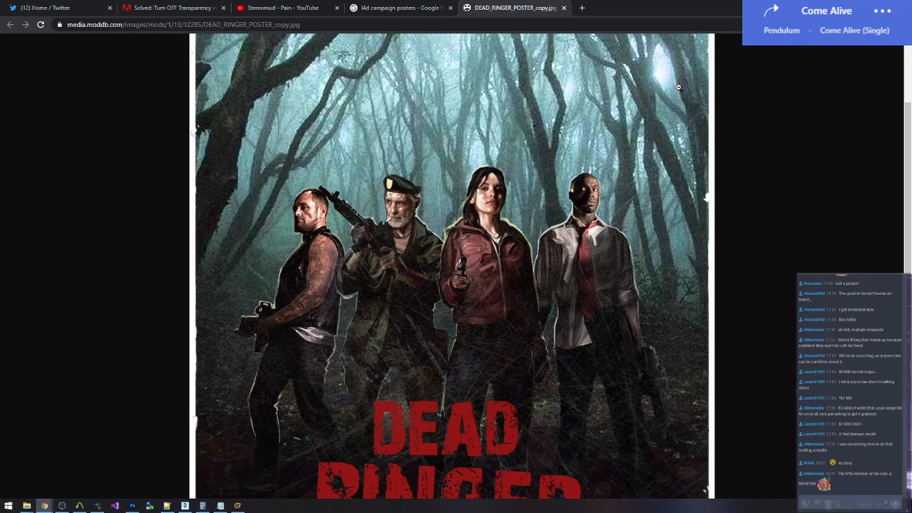
{"action": "key", "text": "alt+Tab"}
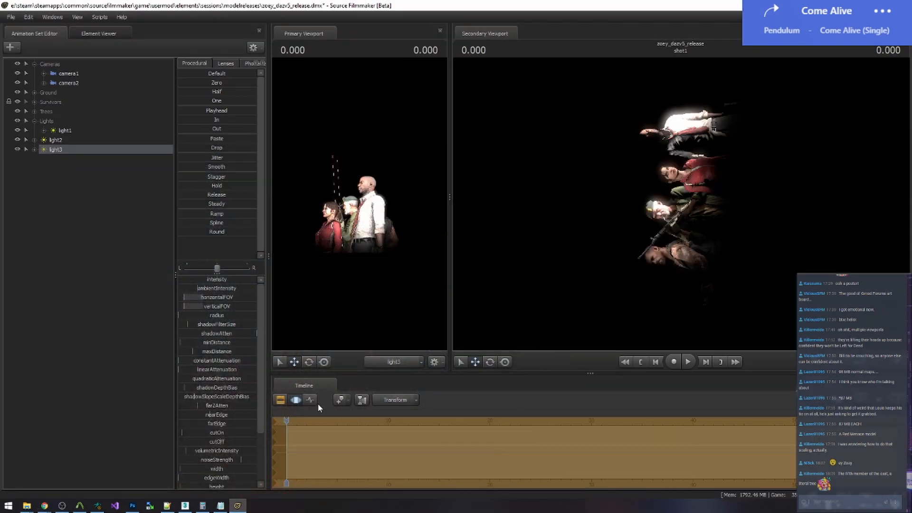
{"action": "left_click_drag", "start_coordinate": [360, 204], "coordinate": [375, 192]}
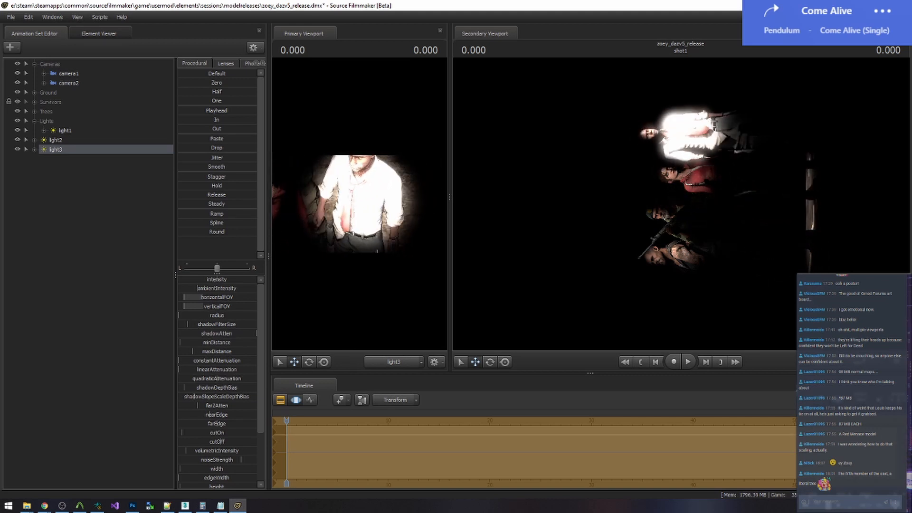
{"action": "left_click", "coordinate": [43, 506]}
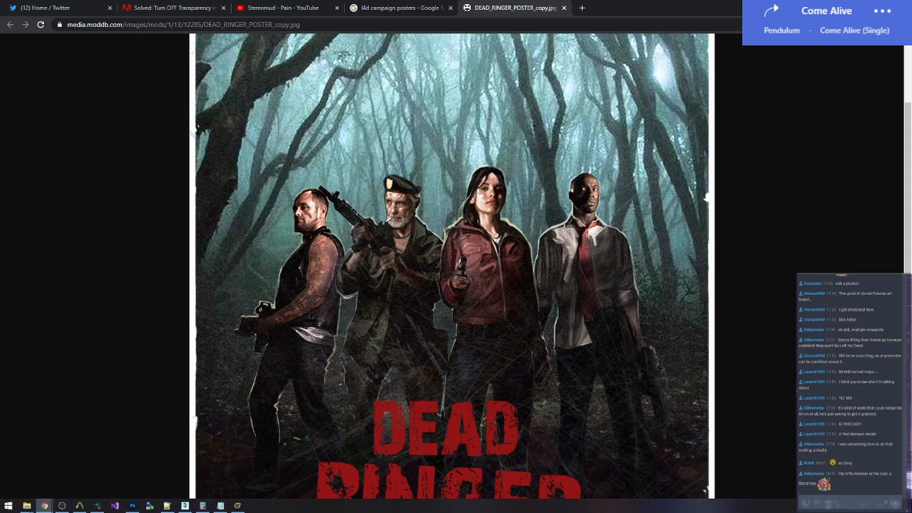
{"action": "left_click", "coordinate": [44, 506]}
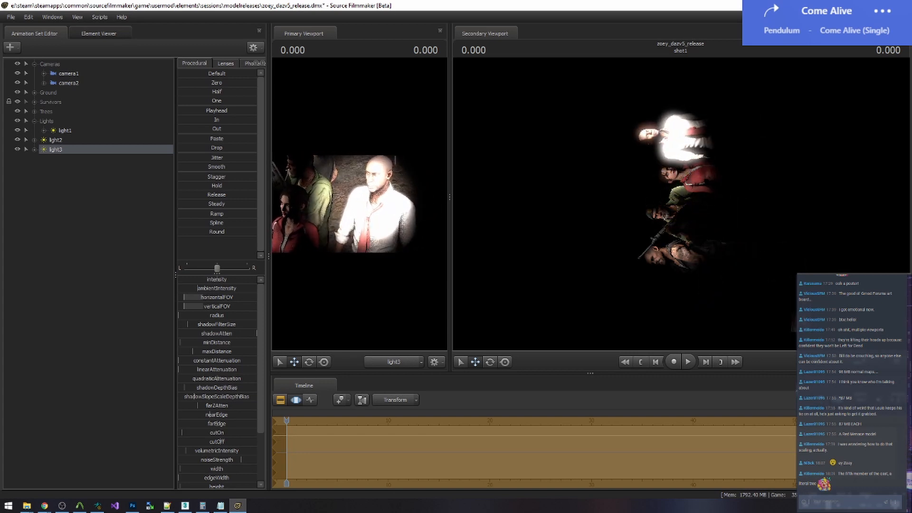
Lower light3's intensity and hide light1 and light2 to fine-tune the lighting on the man in the white shirt alone
{"action": "left_click_drag", "start_coordinate": [219, 282], "coordinate": [183, 280]}
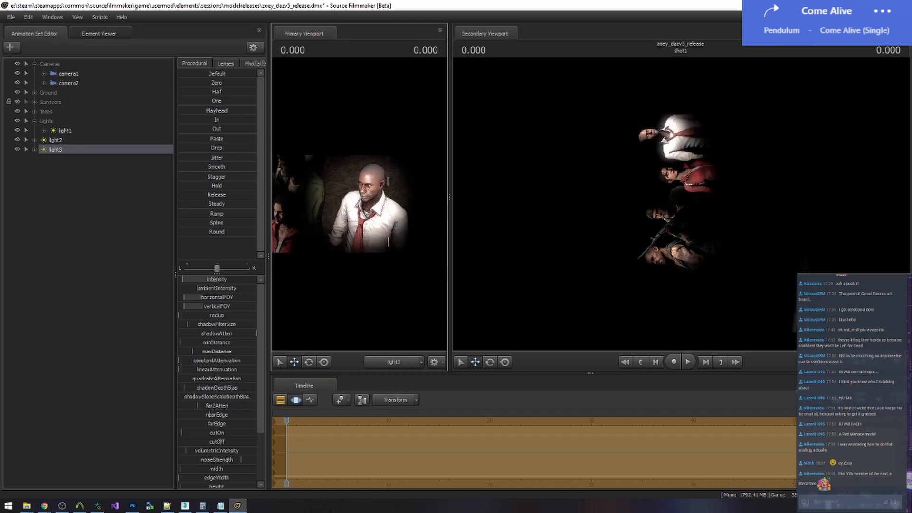
{"action": "left_click", "coordinate": [17, 131]}
{"action": "left_click", "coordinate": [17, 139]}
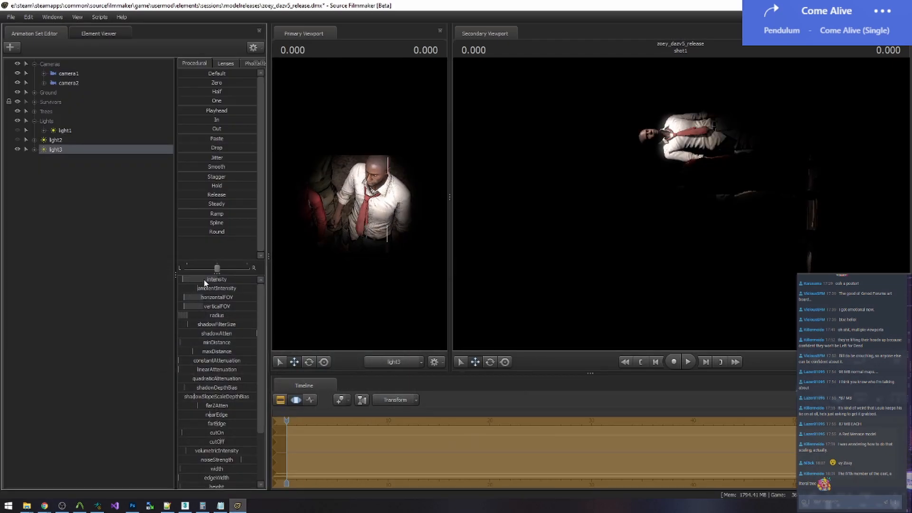
{"action": "left_click", "coordinate": [281, 400]}
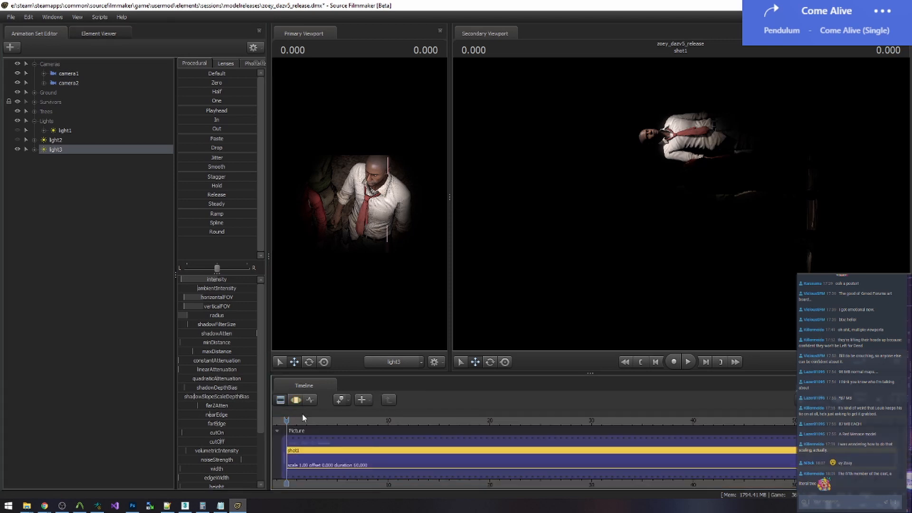
Show light2 and light1 again, save the session, and enlarge the secondary viewport
{"action": "left_click", "coordinate": [17, 140]}
{"action": "left_click", "coordinate": [17, 130]}
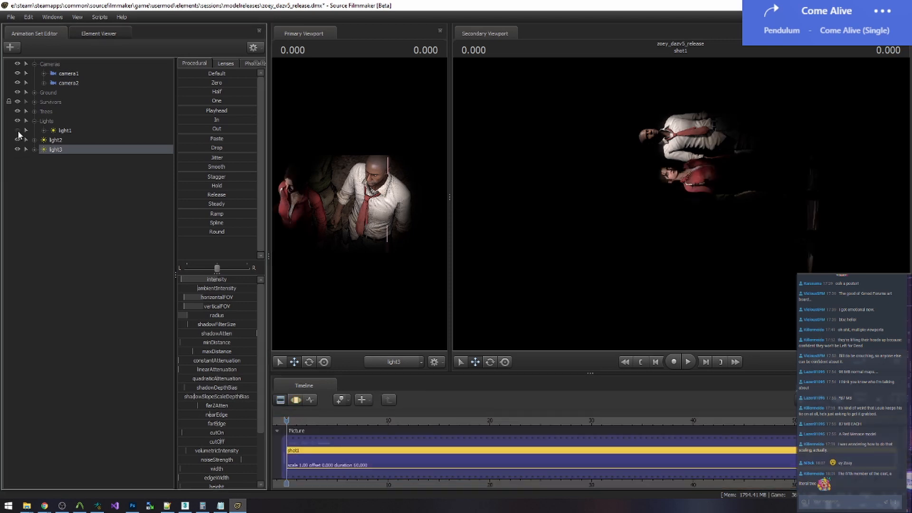
{"action": "key", "text": "ctrl+s"}
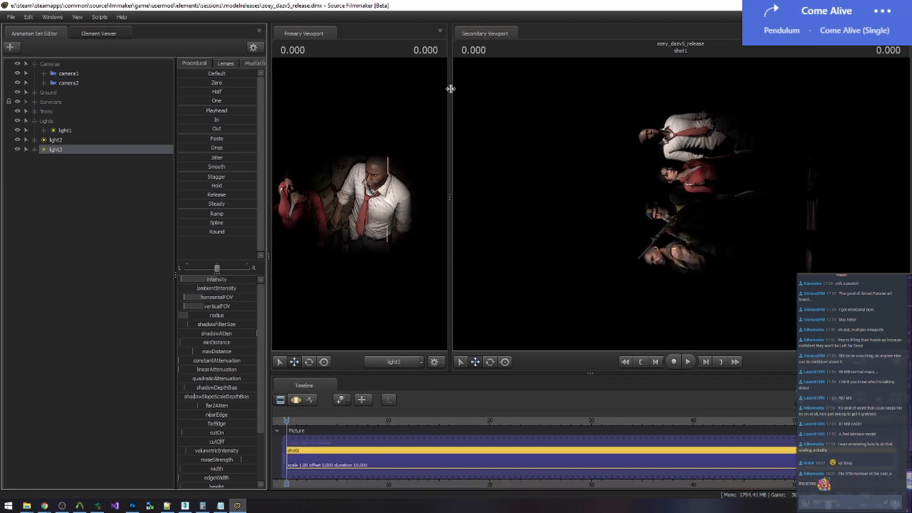
{"action": "left_click_drag", "start_coordinate": [450, 88], "coordinate": [320, 89]}
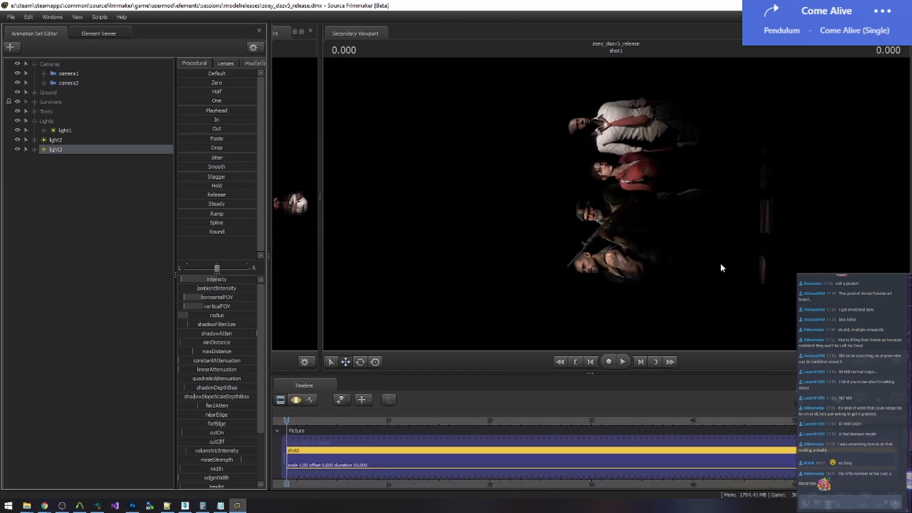
Isolate light3 by hiding the other lights and lower its farZAtten to confine it to the man in the white shirt
{"action": "left_click", "coordinate": [17, 131]}
{"action": "left_click", "coordinate": [17, 150]}
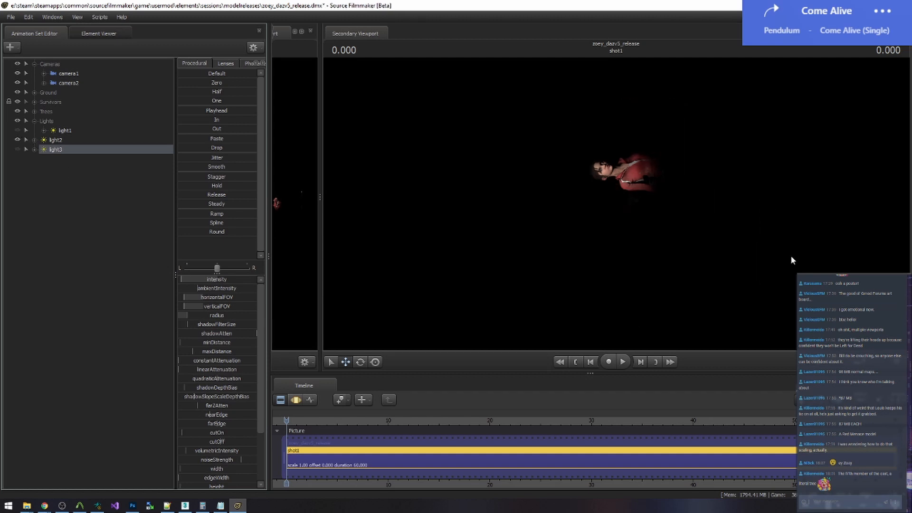
{"action": "left_click", "coordinate": [17, 149]}
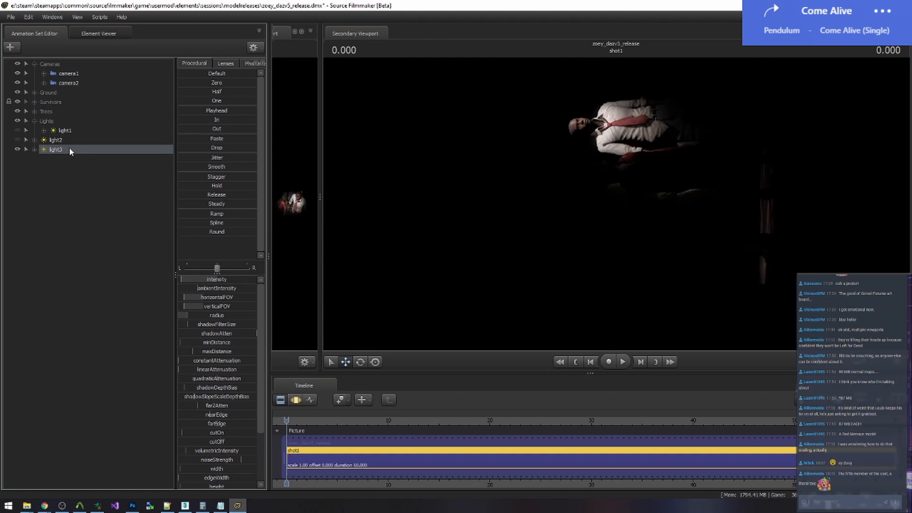
{"action": "key", "text": "F3"}
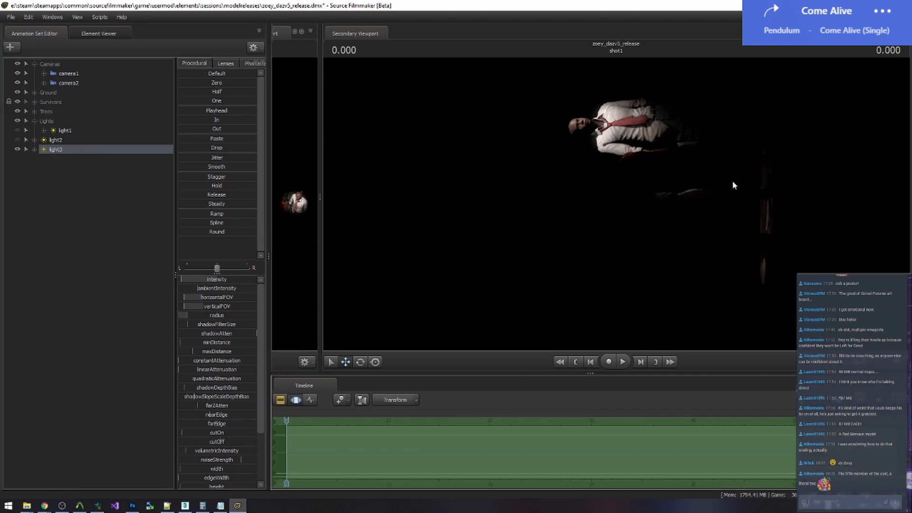
{"action": "left_click", "coordinate": [197, 405]}
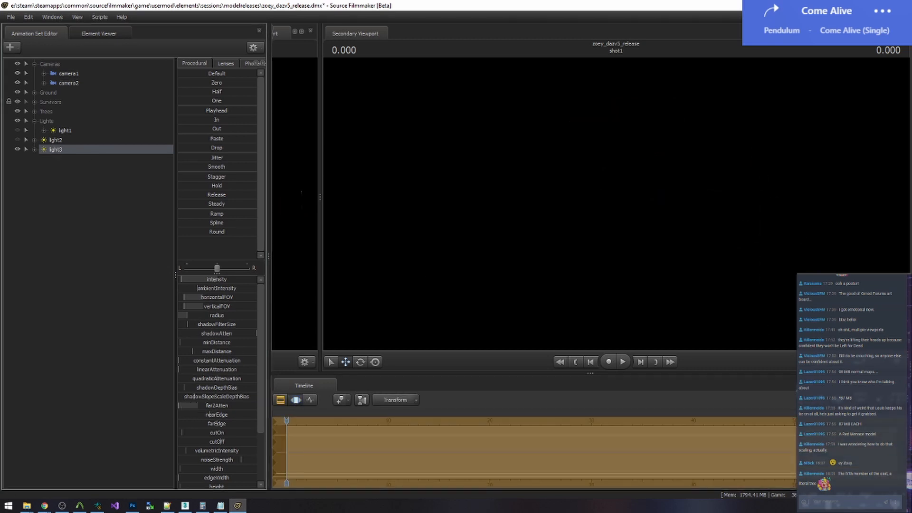
{"action": "left_click_drag", "start_coordinate": [179, 405], "coordinate": [182, 405]}
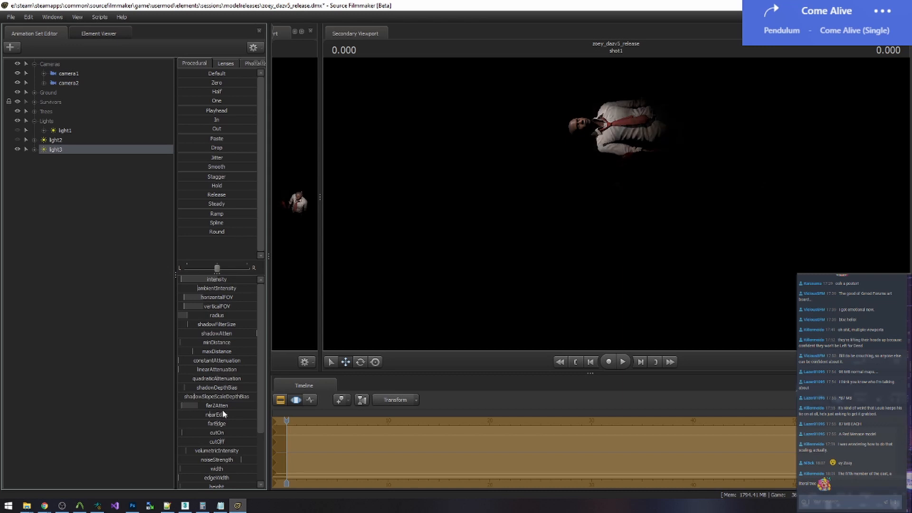
{"action": "left_click", "coordinate": [295, 399]}
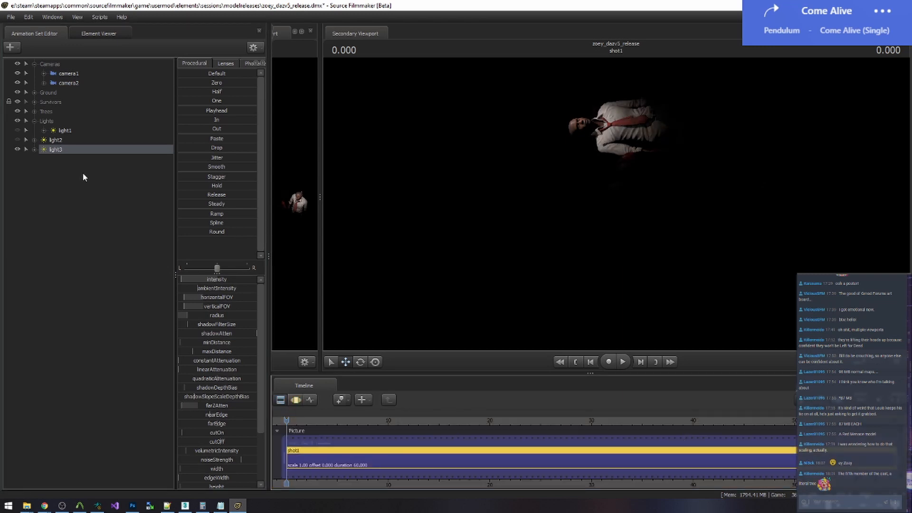
Check light2 and light1 each in isolation, and make all three lights visible again
{"action": "left_click", "coordinate": [17, 149]}
{"action": "left_click", "coordinate": [17, 140]}
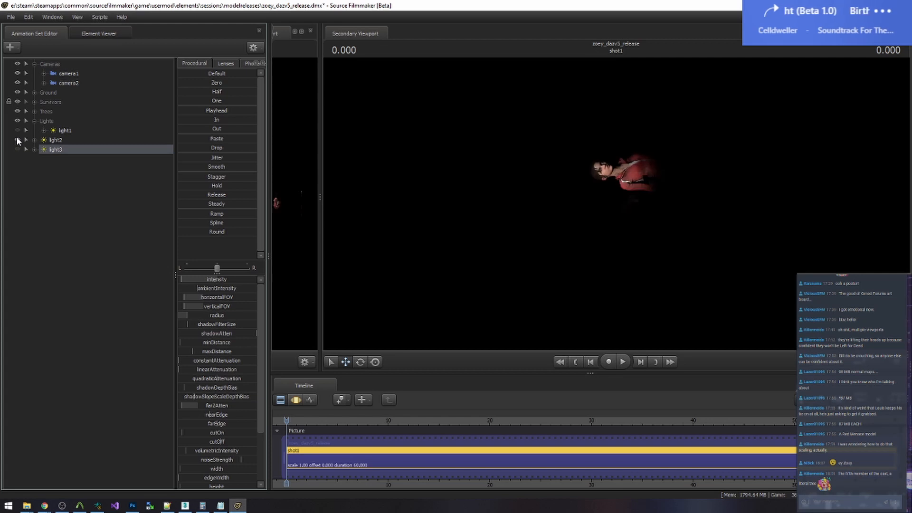
{"action": "left_click", "coordinate": [17, 140]}
{"action": "left_click", "coordinate": [18, 130]}
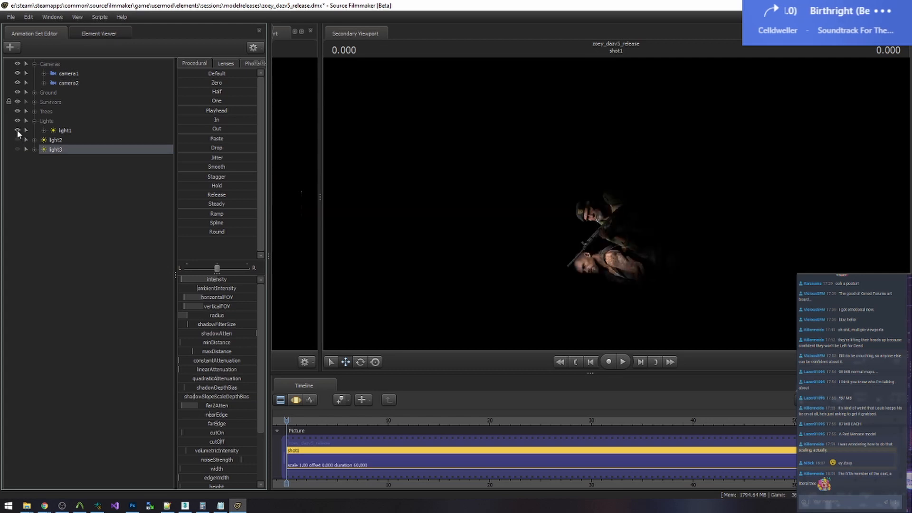
{"action": "left_click", "coordinate": [17, 140]}
{"action": "left_click", "coordinate": [18, 148]}
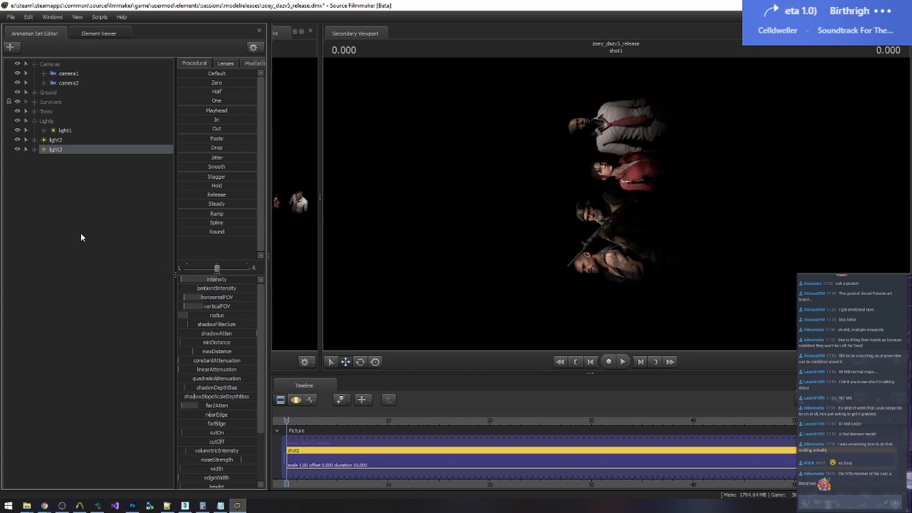
Disable shadows on light1, light2 and light3
{"action": "right_click", "coordinate": [56, 130]}
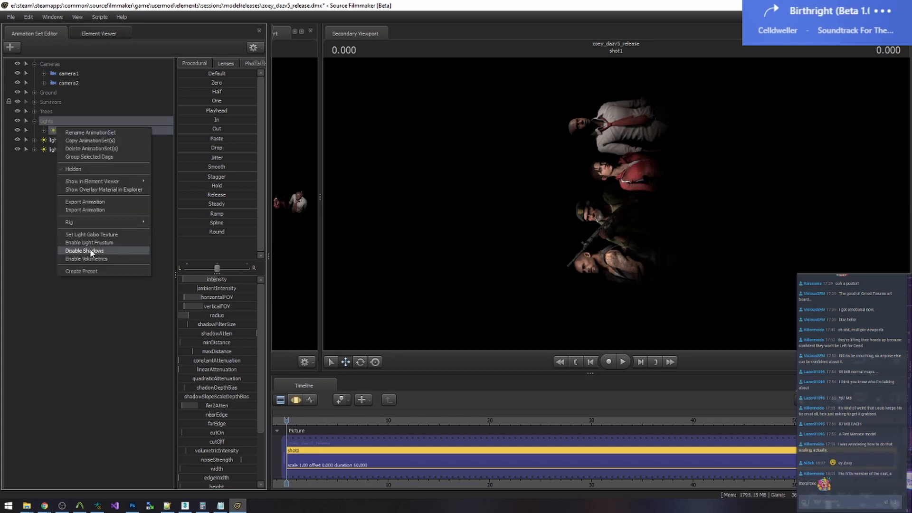
{"action": "left_click", "coordinate": [91, 250]}
{"action": "right_click", "coordinate": [57, 139]}
{"action": "left_click", "coordinate": [93, 260]}
{"action": "right_click", "coordinate": [53, 152]}
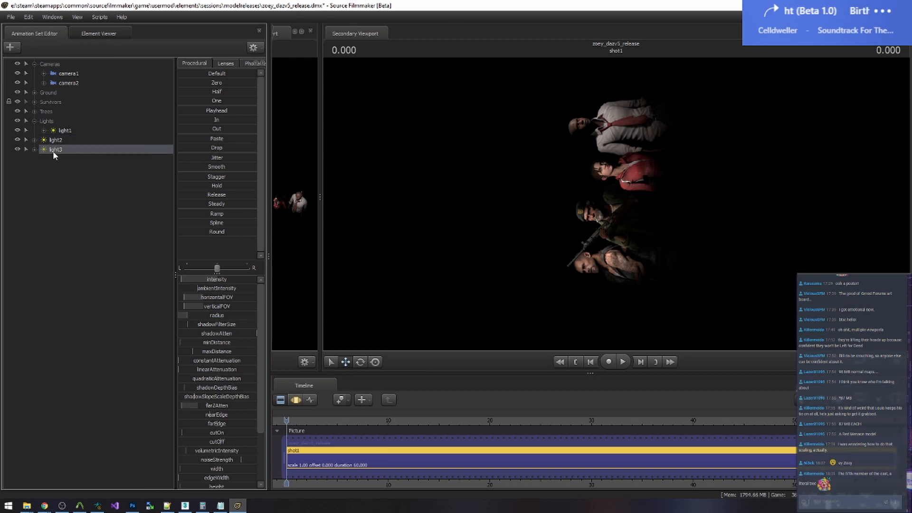
{"action": "left_click", "coordinate": [93, 274]}
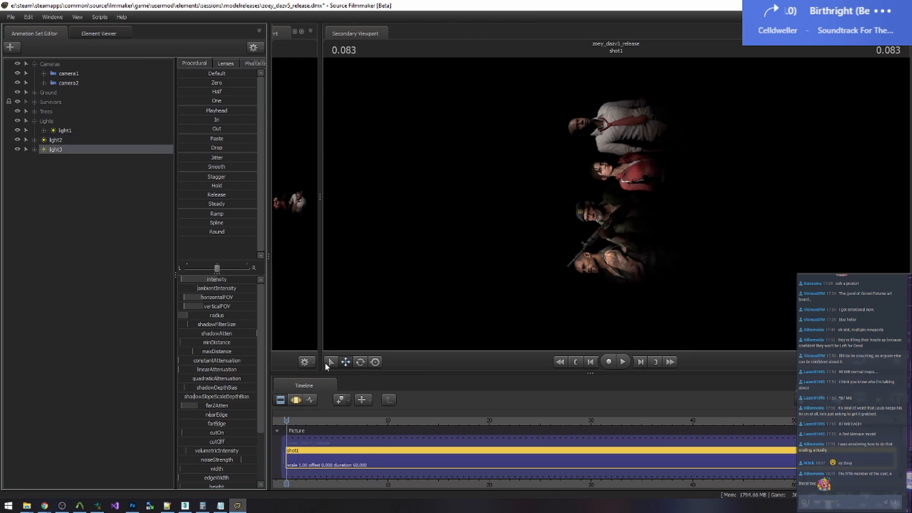
Group light1, light2 and light3 together inside the Lights group and name the new group Highlights
{"action": "left_click", "coordinate": [47, 141], "text": "ctrl"}
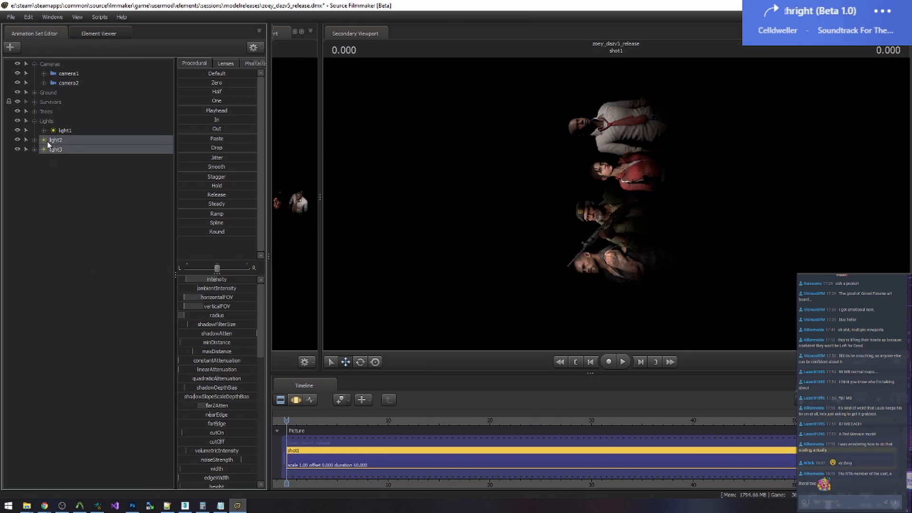
{"action": "left_click_drag", "start_coordinate": [45, 125], "coordinate": [45, 123]}
{"action": "left_click", "coordinate": [63, 130], "text": "shift"}
{"action": "right_click", "coordinate": [64, 129]}
{"action": "left_click", "coordinate": [90, 156]}
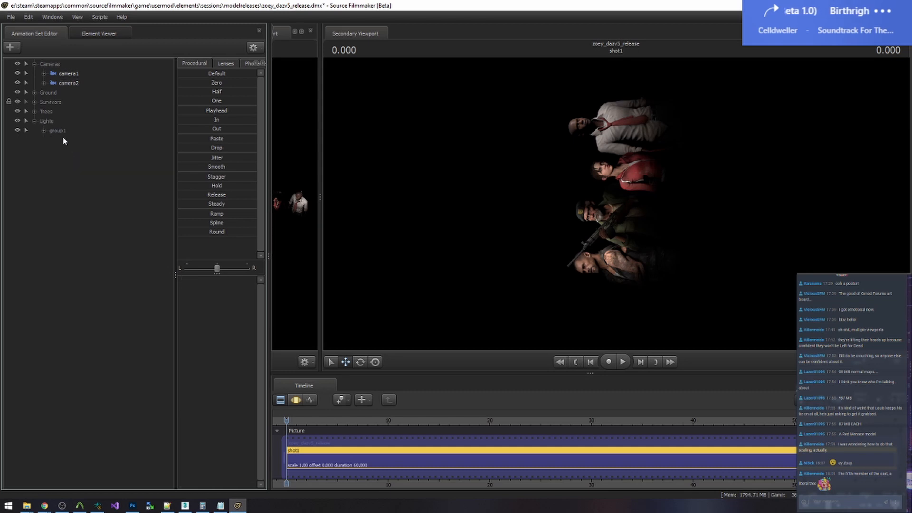
{"action": "right_click", "coordinate": [58, 132]}
{"action": "left_click", "coordinate": [92, 137]}
{"action": "type", "text": "Highlights"}
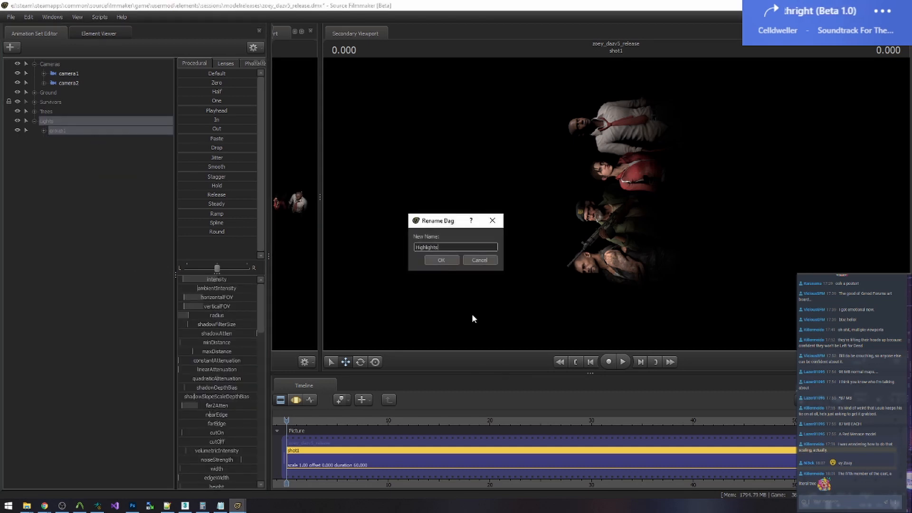
{"action": "key", "text": "Return"}
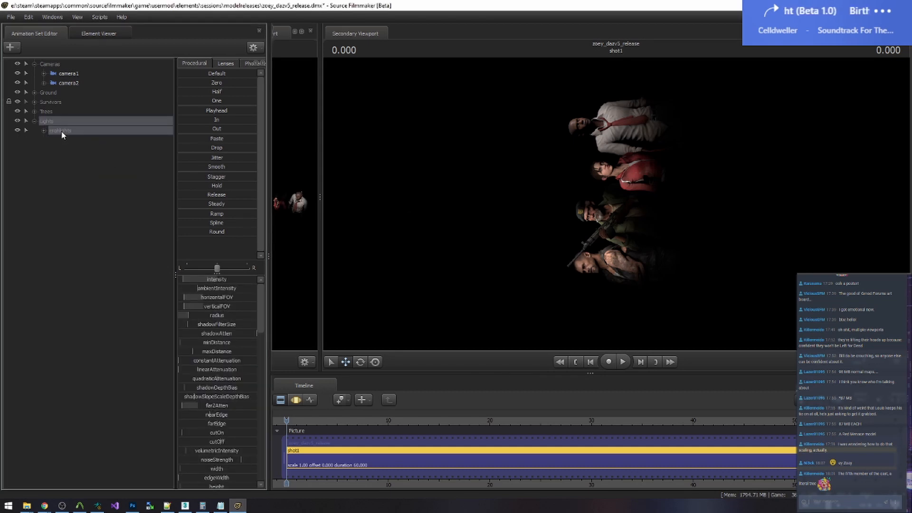
Wrap the Highlights group in a new parent group named Unshadowed
{"action": "right_click", "coordinate": [61, 131]}
{"action": "left_click", "coordinate": [86, 155]}
{"action": "right_click", "coordinate": [57, 131]}
{"action": "left_click", "coordinate": [67, 135]}
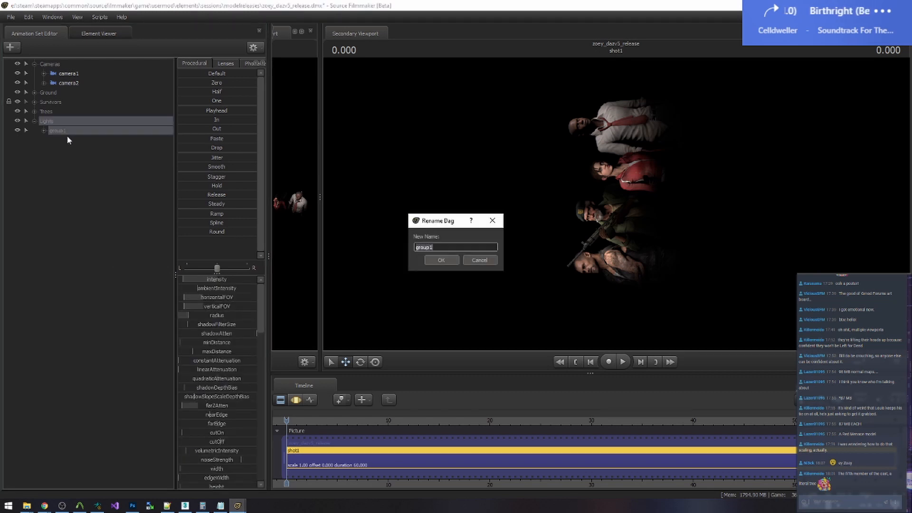
{"action": "type", "text": "Unshadowed"}
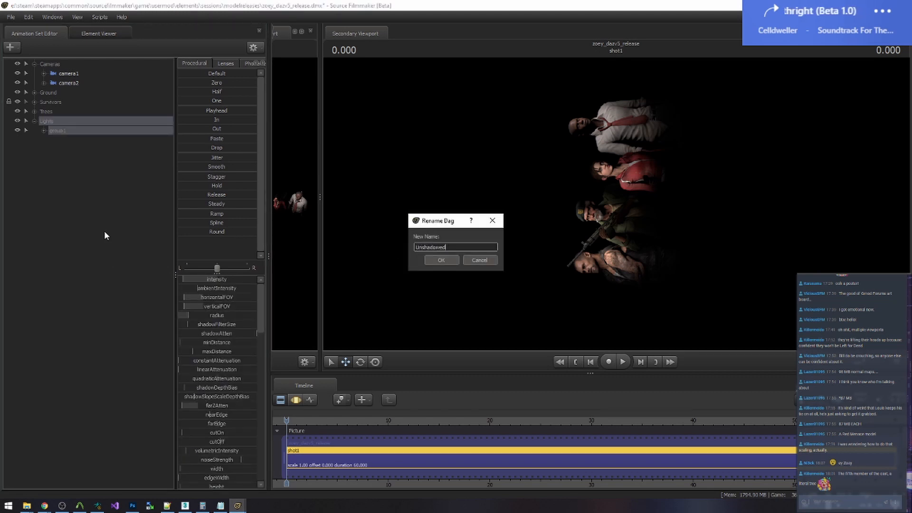
{"action": "key", "text": "Return"}
{"action": "left_click", "coordinate": [95, 200]}
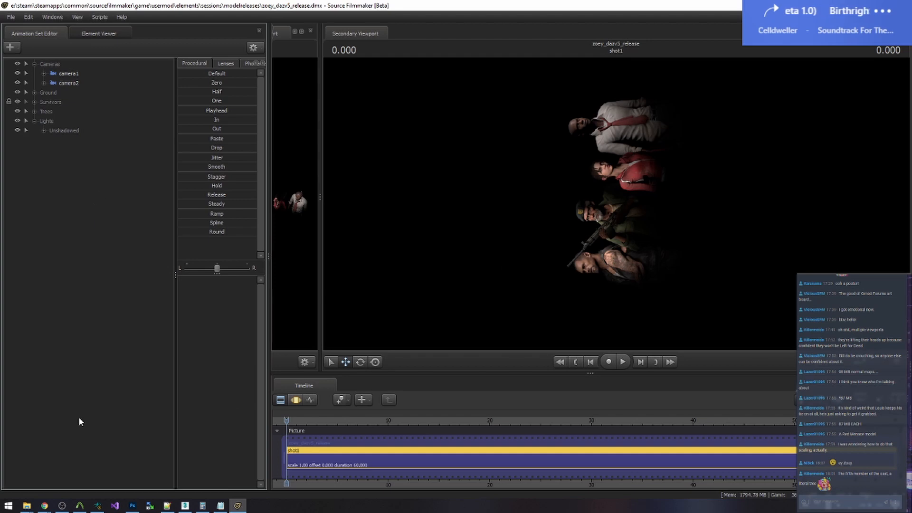
Study how the four survivors are lit in the Dead Ringer poster in the browser, and return to Source Filmmaker
{"action": "left_click", "coordinate": [44, 506]}
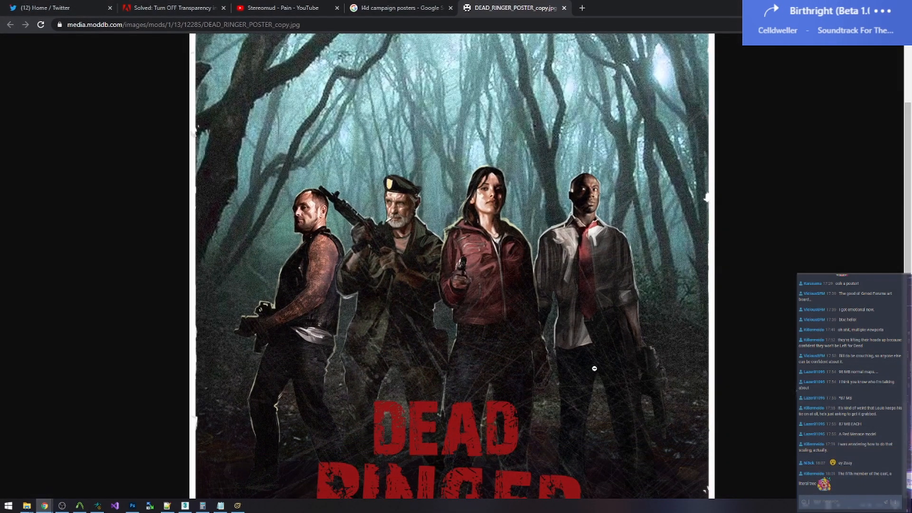
{"action": "left_click", "coordinate": [647, 262]}
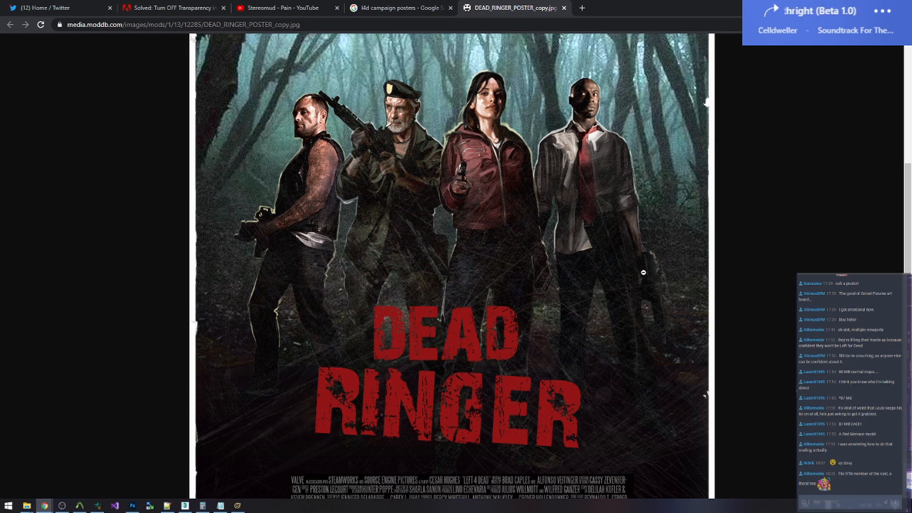
{"action": "scroll", "coordinate": [643, 269], "scroll_direction": "down", "scroll_amount": 1}
{"action": "left_click", "coordinate": [643, 275]}
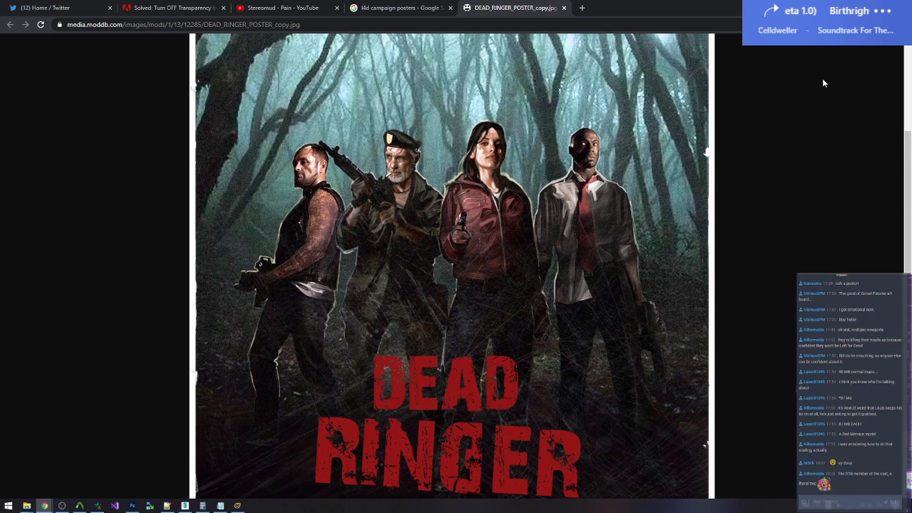
{"action": "key", "text": "alt+Tab"}
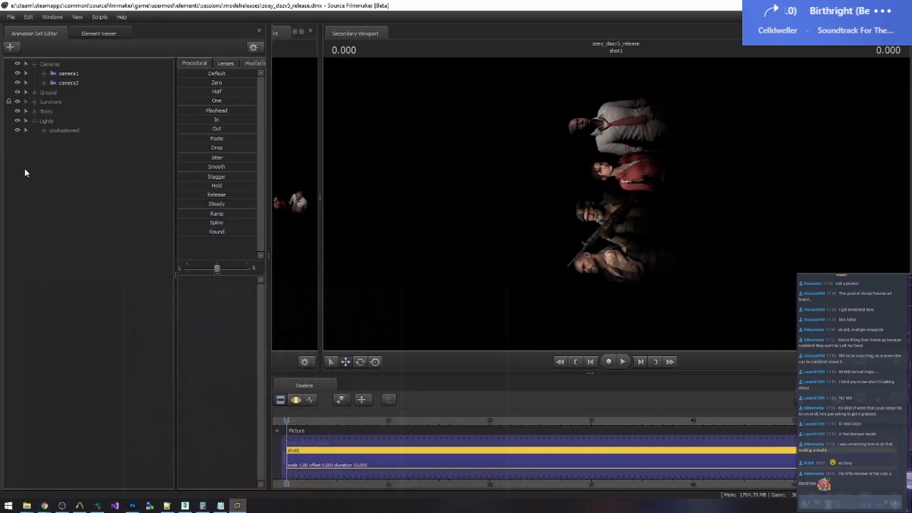
Create a new light for the survivors and view the scene through it in the primary viewport
{"action": "right_click", "coordinate": [65, 172]}
{"action": "left_click", "coordinate": [87, 214]}
{"action": "left_click", "coordinate": [52, 140]}
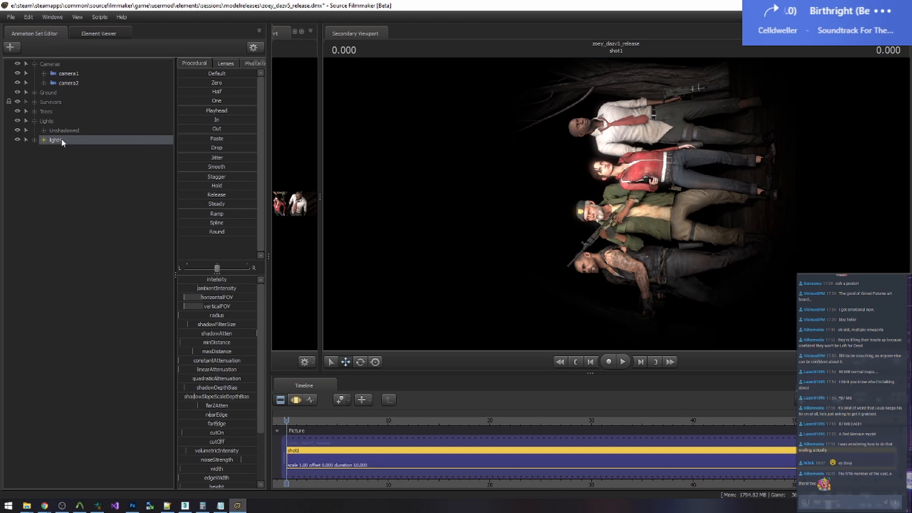
{"action": "left_click_drag", "start_coordinate": [66, 140], "coordinate": [536, 142]}
Widen light4's horizontalFOV, raise its radius to the maximum and reduce its farZAtten to darken the background trees
{"action": "left_click", "coordinate": [295, 400]}
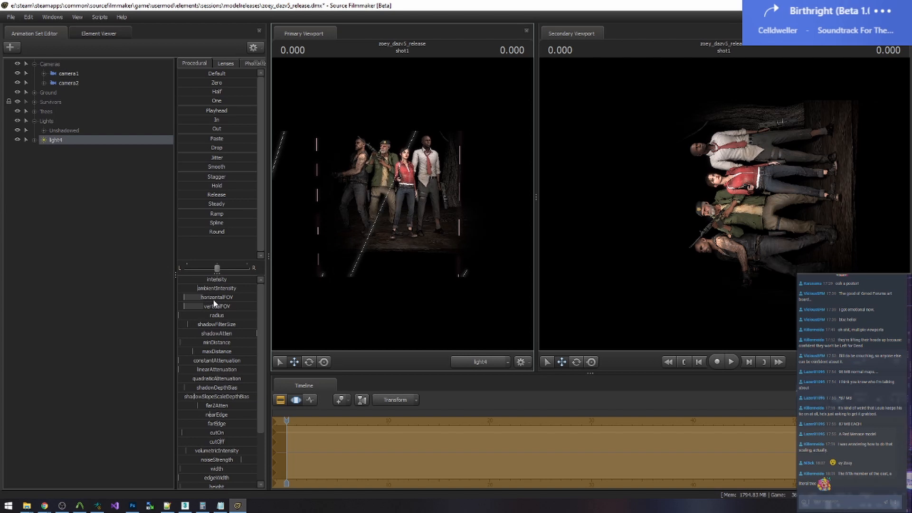
{"action": "left_click_drag", "start_coordinate": [213, 298], "coordinate": [257, 315]}
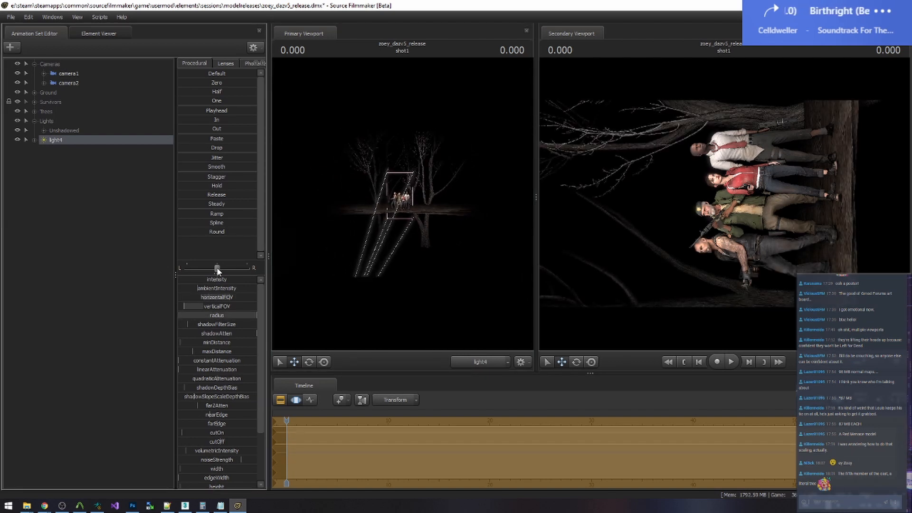
{"action": "left_click_drag", "start_coordinate": [207, 408], "coordinate": [200, 407]}
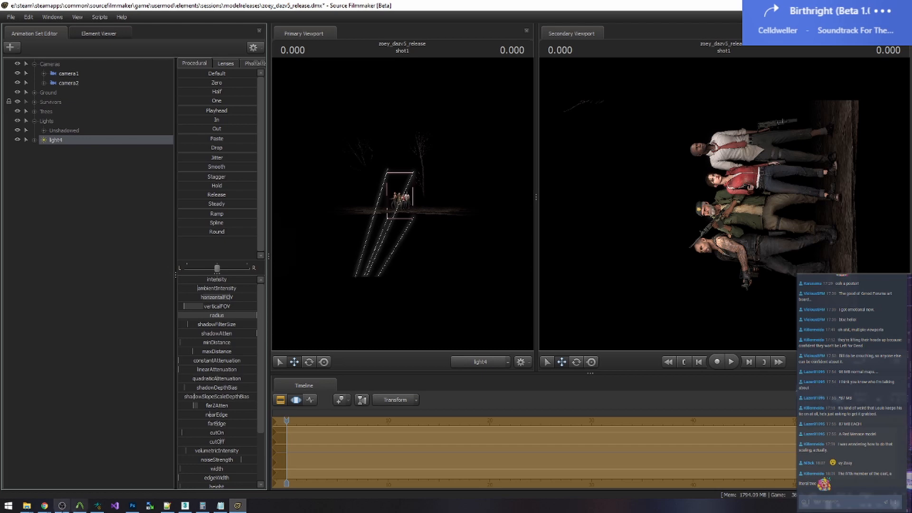
Compare the new light's effect with the survivors' full-body lighting in the browser's poster, and return to Source Filmmaker
{"action": "mouse_move", "coordinate": [45, 505]}
{"action": "left_click", "coordinate": [50, 489]}
{"action": "scroll", "coordinate": [427, 385], "scroll_direction": "down", "scroll_amount": 1}
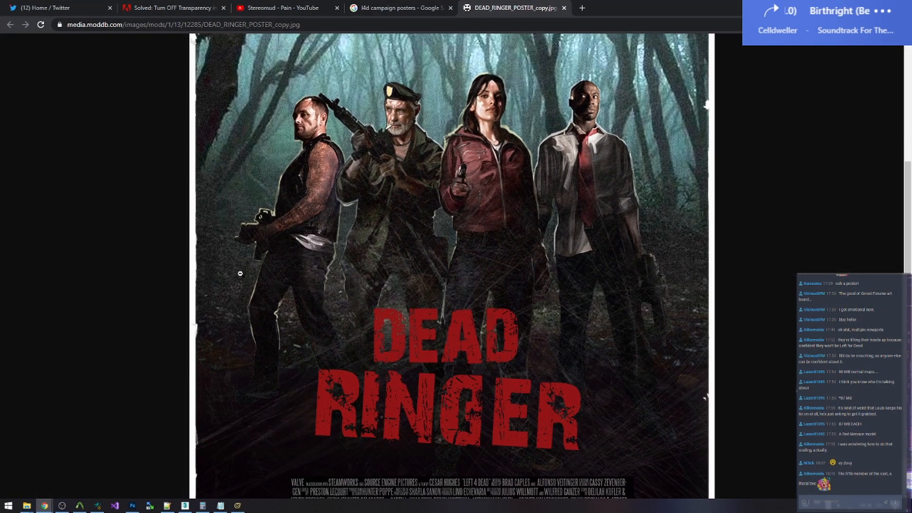
{"action": "scroll", "coordinate": [582, 297], "scroll_direction": "up", "scroll_amount": 2}
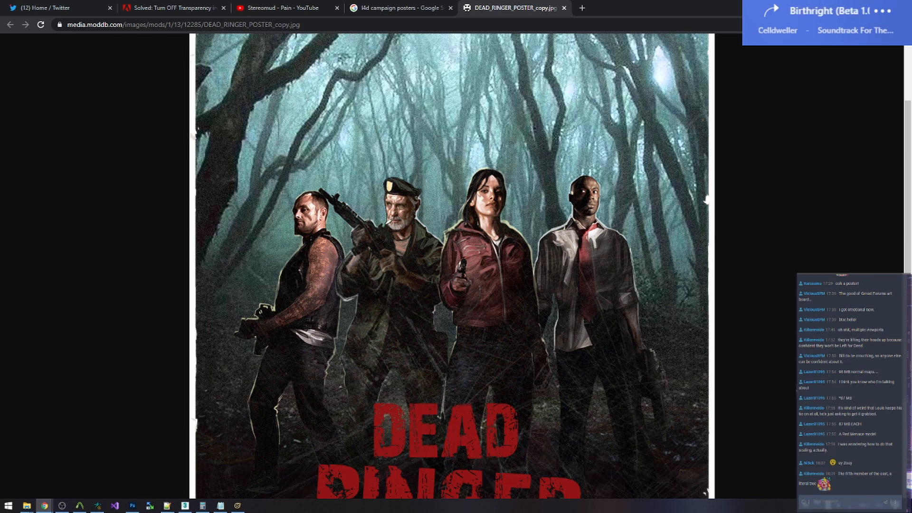
{"action": "key", "text": "alt+Tab"}
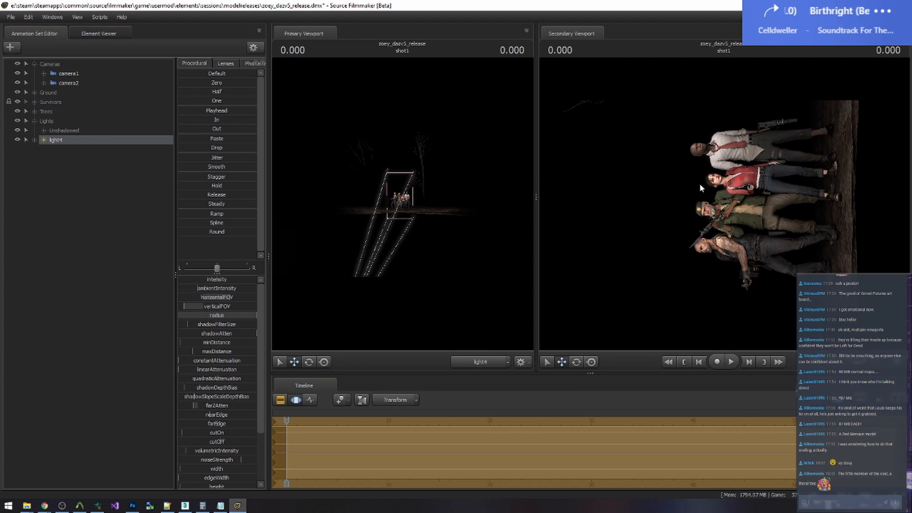
Remap light4's intensity slider to a maximum of 10 and a default of 5, and set a low intensity that dimly lights the survivors
{"action": "scroll", "coordinate": [207, 376], "scroll_direction": "down", "scroll_amount": 3}
{"action": "scroll", "coordinate": [237, 372], "scroll_direction": "up", "scroll_amount": 3}
{"action": "left_click_drag", "start_coordinate": [218, 281], "coordinate": [185, 280]}
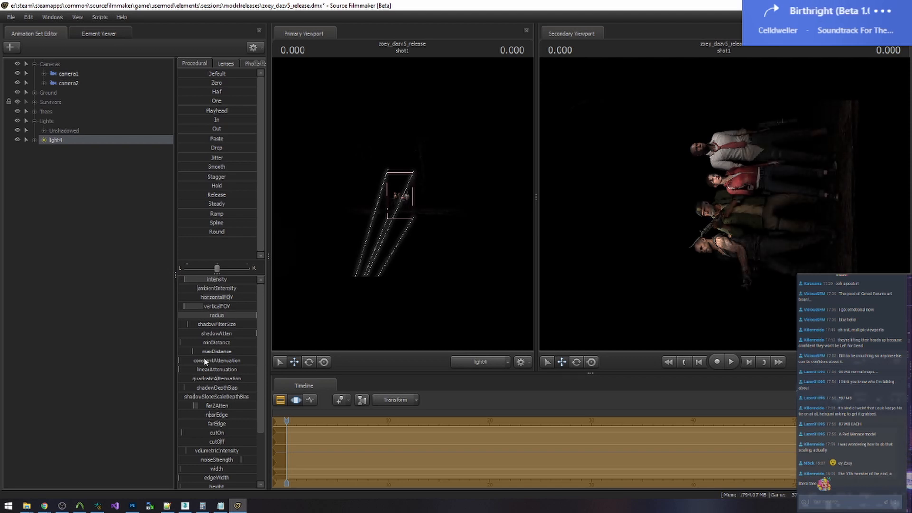
{"action": "left_click_drag", "start_coordinate": [216, 360], "coordinate": [200, 361]}
{"action": "right_click", "coordinate": [228, 280]}
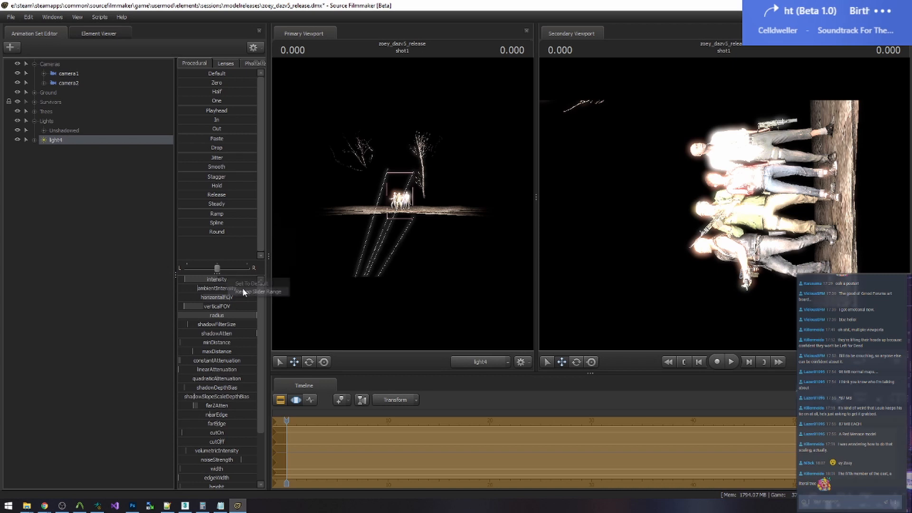
{"action": "left_click", "coordinate": [243, 290]}
{"action": "double_click", "coordinate": [449, 248]}
{"action": "type", "text": "10"}
{"action": "double_click", "coordinate": [441, 260]}
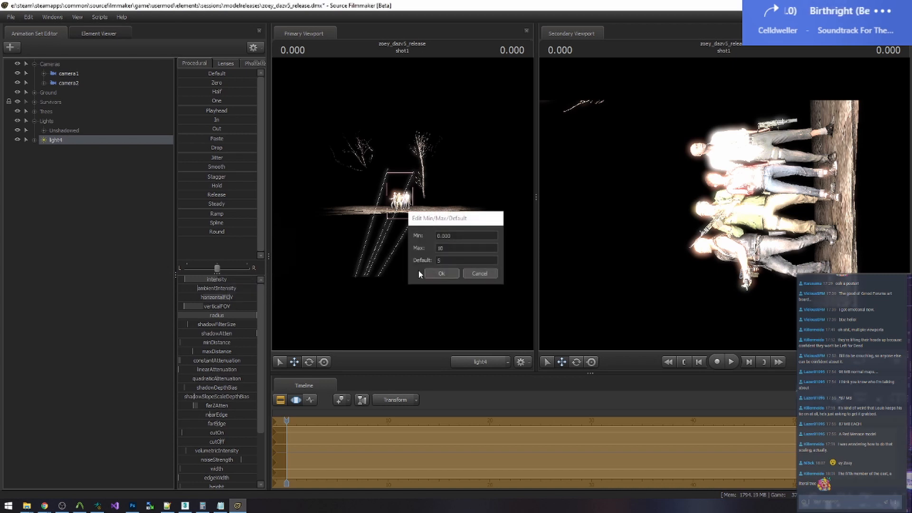
{"action": "left_click", "coordinate": [435, 273]}
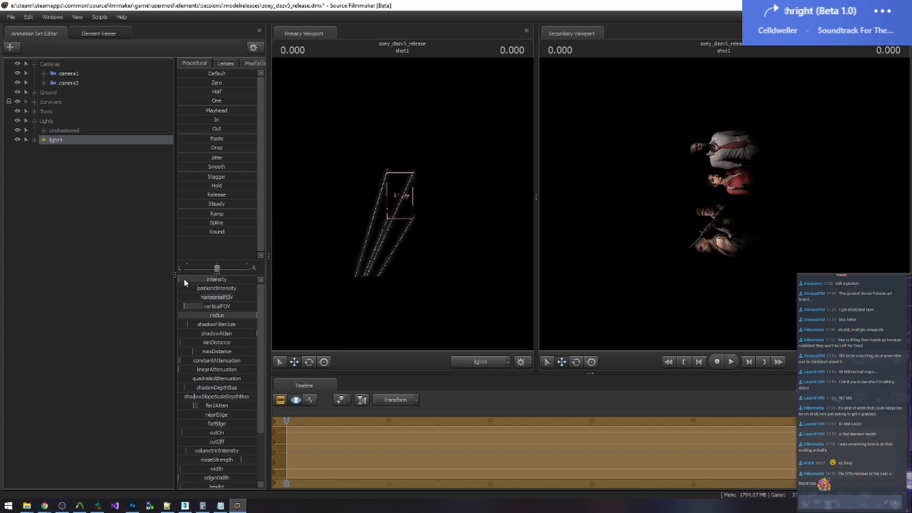
{"action": "left_click_drag", "start_coordinate": [178, 279], "coordinate": [185, 280]}
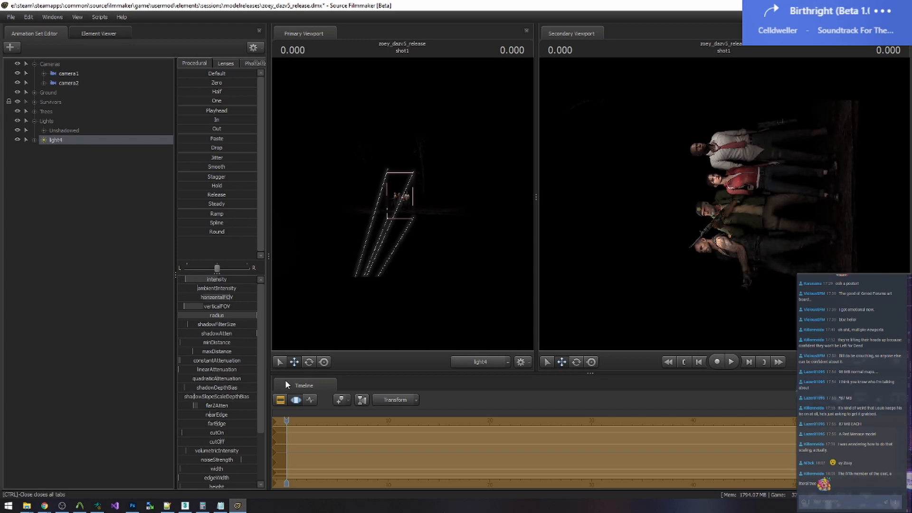
Enlarge the secondary viewport and check the survivors' lighting against the poster in the browser
{"action": "left_click", "coordinate": [281, 400]}
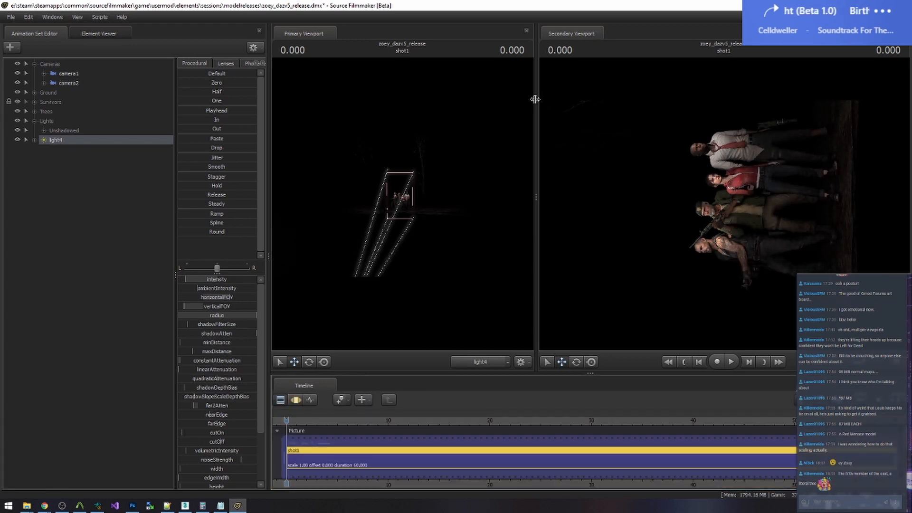
{"action": "left_click_drag", "start_coordinate": [535, 99], "coordinate": [320, 100]}
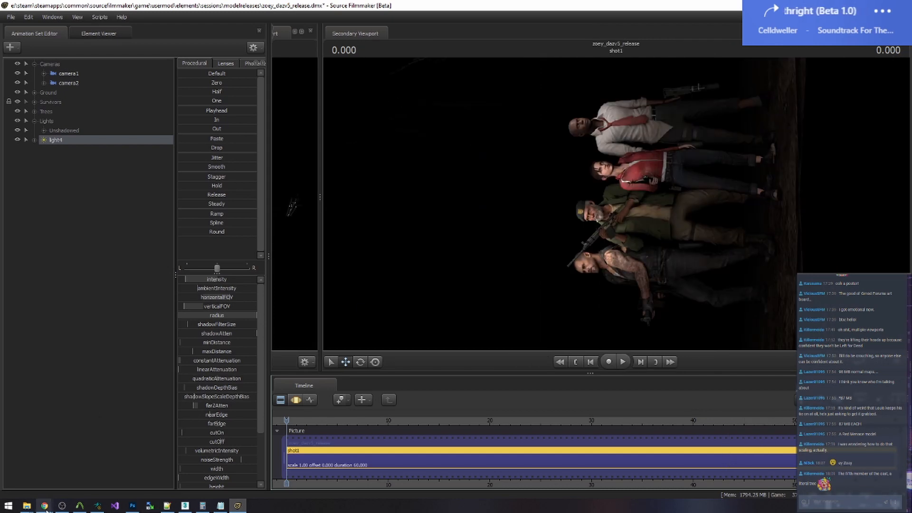
{"action": "mouse_move", "coordinate": [45, 507]}
{"action": "left_click", "coordinate": [50, 466]}
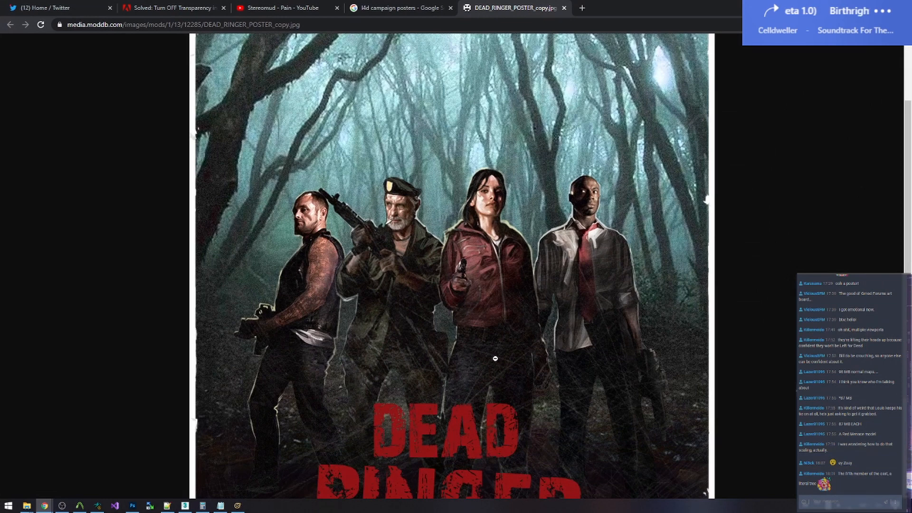
{"action": "scroll", "coordinate": [495, 359], "scroll_direction": "down", "scroll_amount": 1}
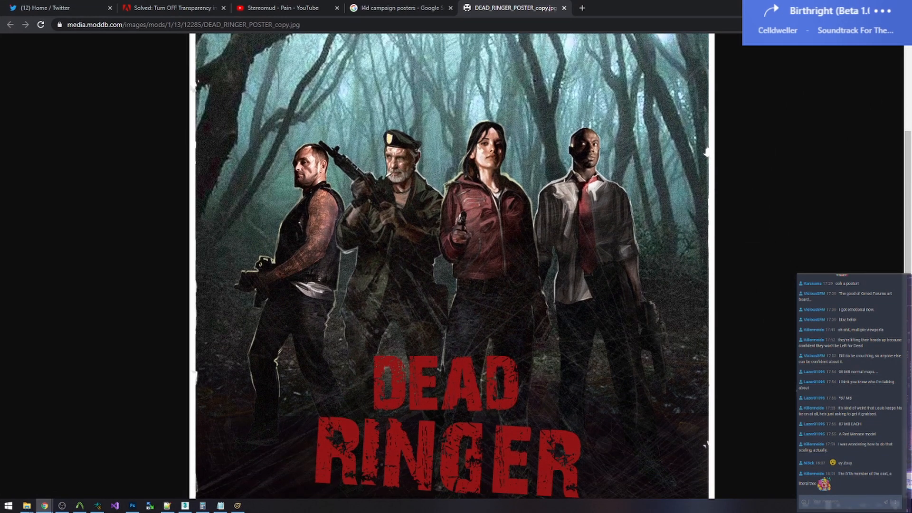
{"action": "key", "text": "alt+Tab"}
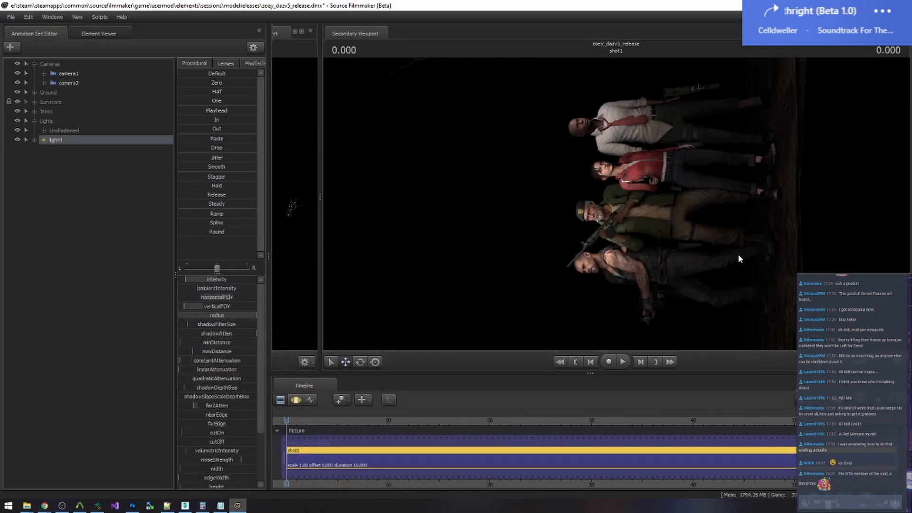
Lower light4's intensity slightly further to darken the survivors' legs and the ground
{"action": "left_click", "coordinate": [297, 400]}
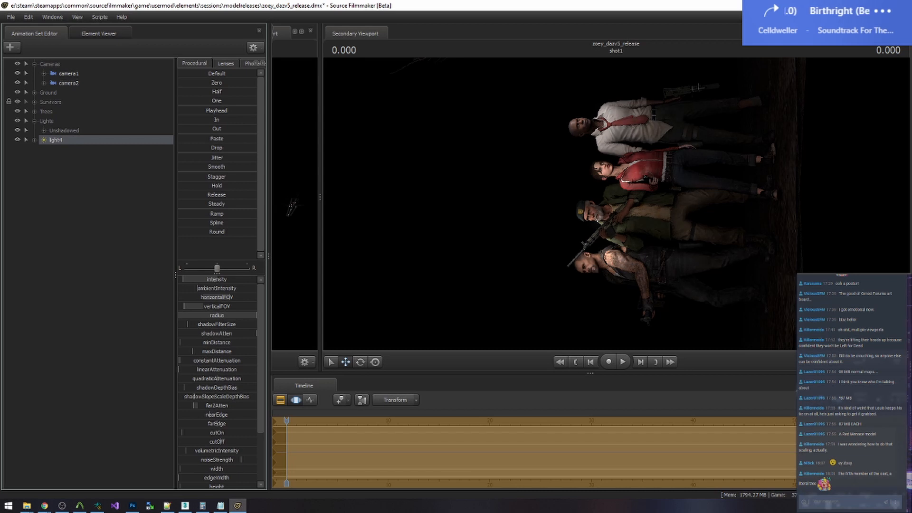
{"action": "left_click", "coordinate": [280, 400]}
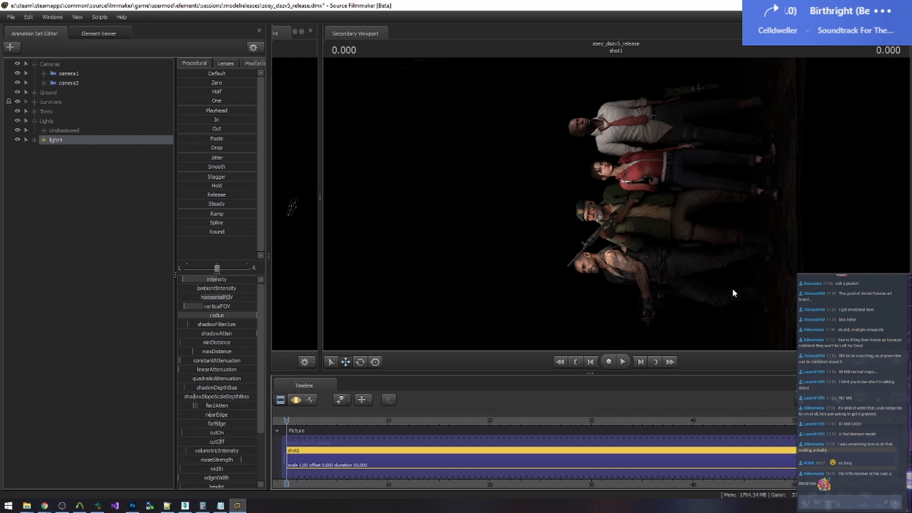
{"action": "right_click", "coordinate": [53, 141]}
Expand the Unshadowed and Highlights groups and rename light1 as Francis Bill
{"action": "left_click", "coordinate": [44, 131]}
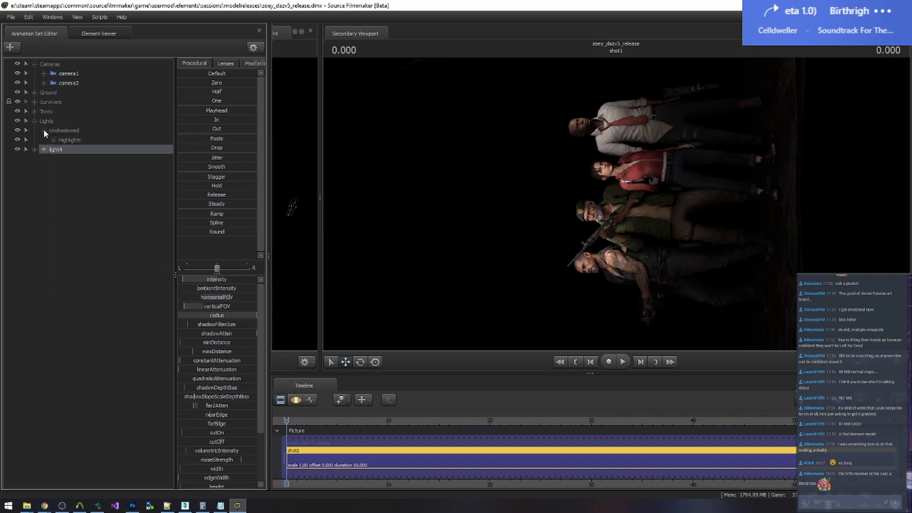
{"action": "left_click", "coordinate": [53, 139]}
{"action": "left_click", "coordinate": [85, 149]}
{"action": "right_click", "coordinate": [86, 150]}
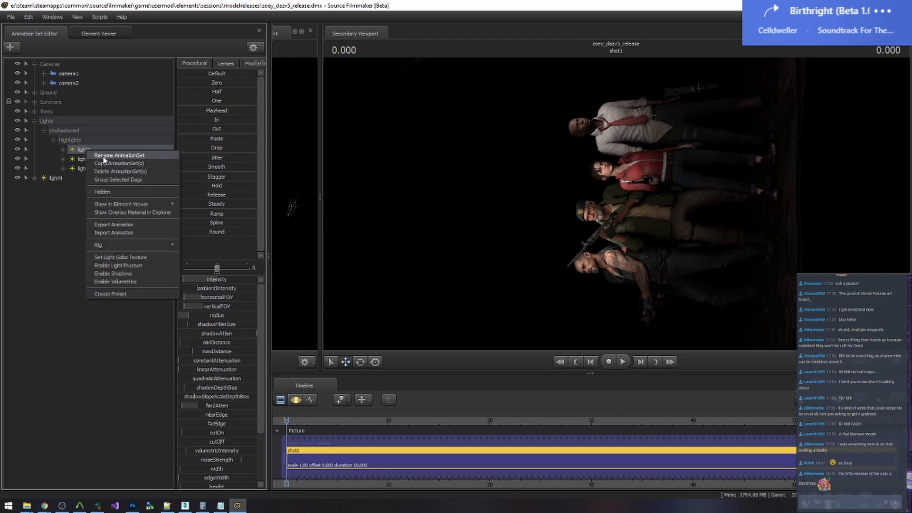
{"action": "left_click", "coordinate": [113, 158]}
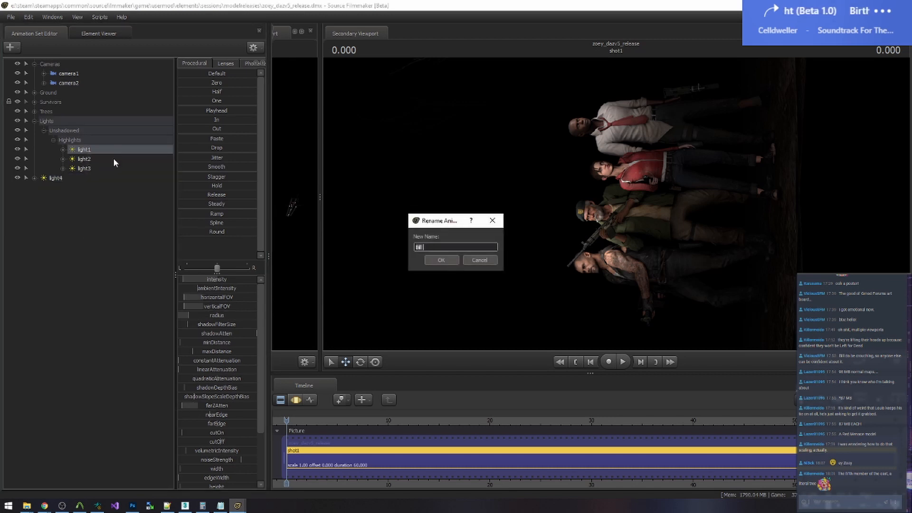
{"action": "type", "text": "Francis"}
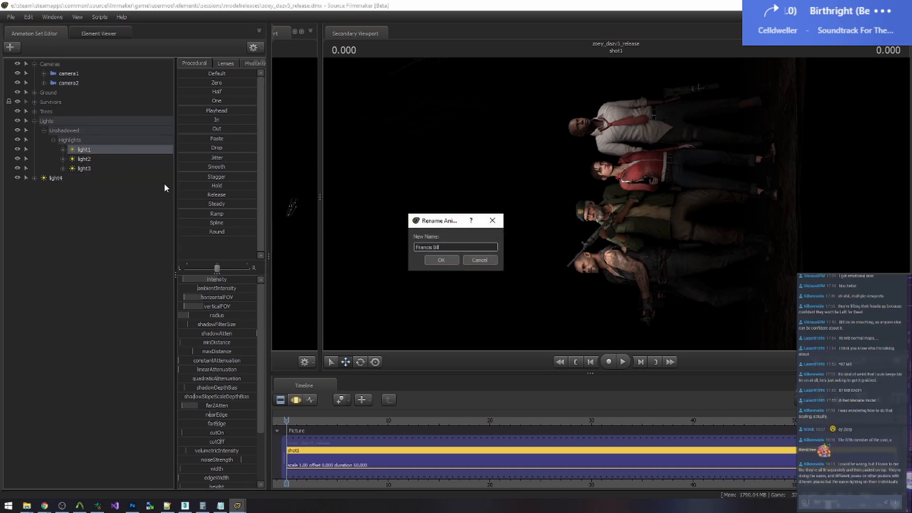
{"action": "key", "text": "Return"}
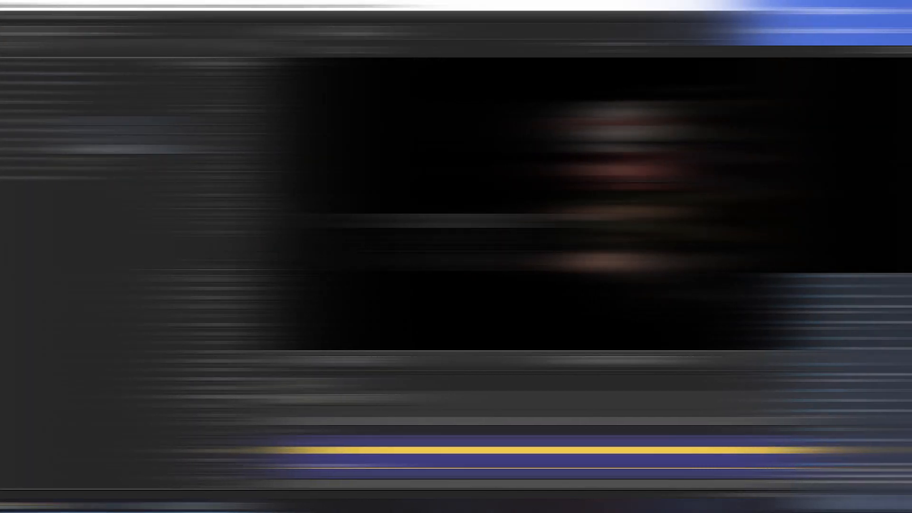
Rename light2 as Zoey and light3 as Louis in the Highlights group
{"action": "right_click", "coordinate": [92, 159]}
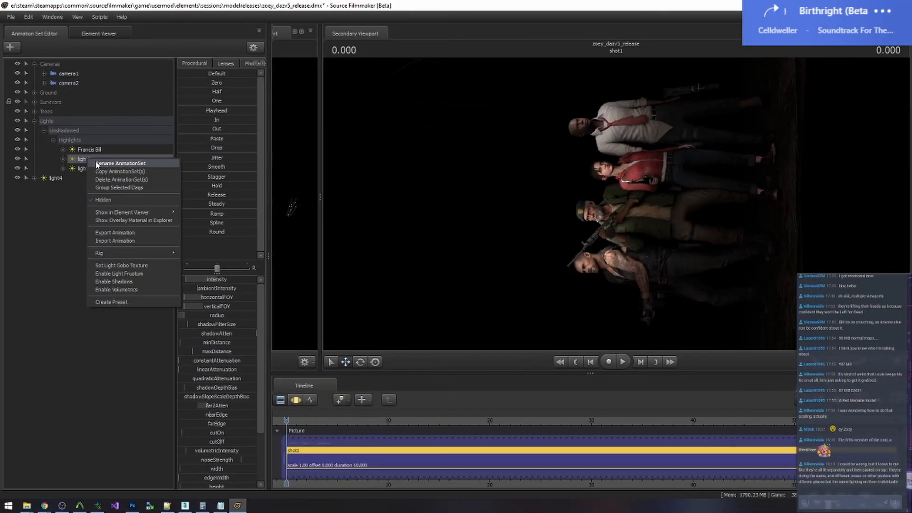
{"action": "left_click", "coordinate": [95, 161]}
{"action": "type", "text": "Zoey"}
{"action": "key", "text": "Return"}
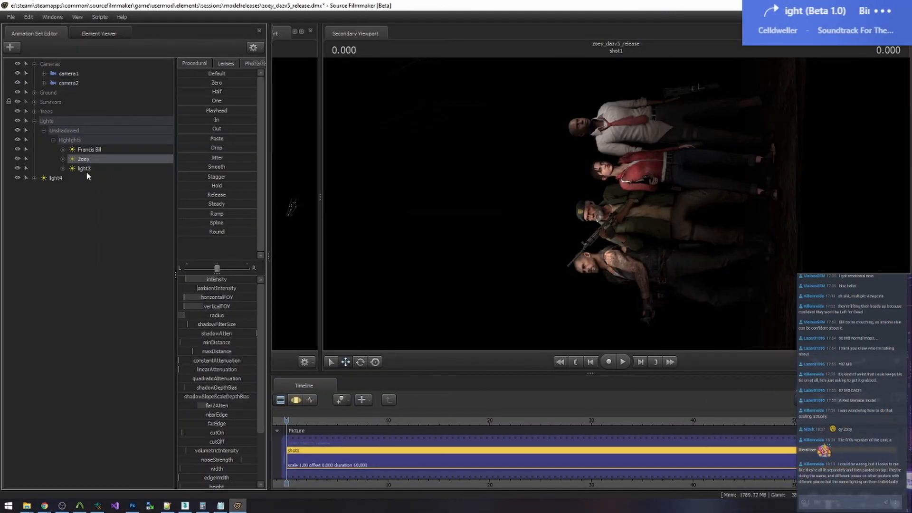
{"action": "right_click", "coordinate": [90, 169]}
{"action": "left_click", "coordinate": [94, 173]}
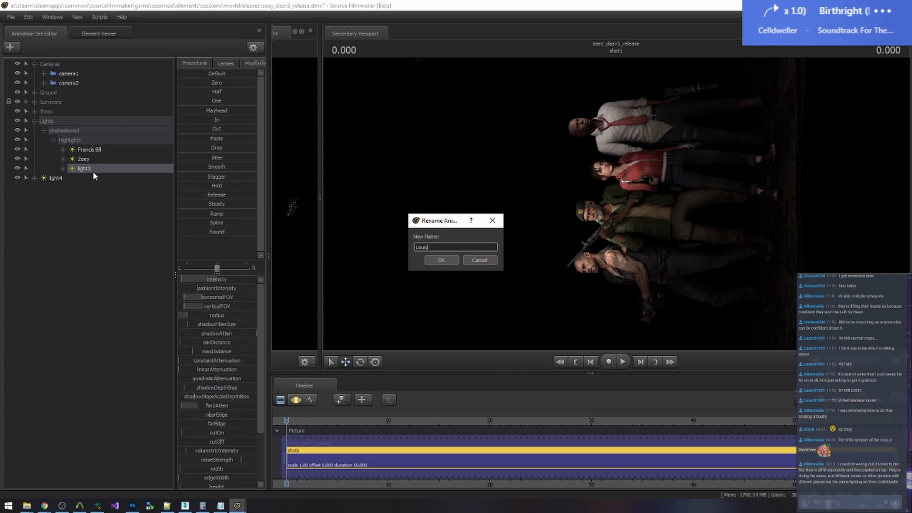
{"action": "left_click", "coordinate": [426, 261]}
Rename light4 as Ambient, move it into the Unshadowed group, and save the session
{"action": "left_click", "coordinate": [44, 131]}
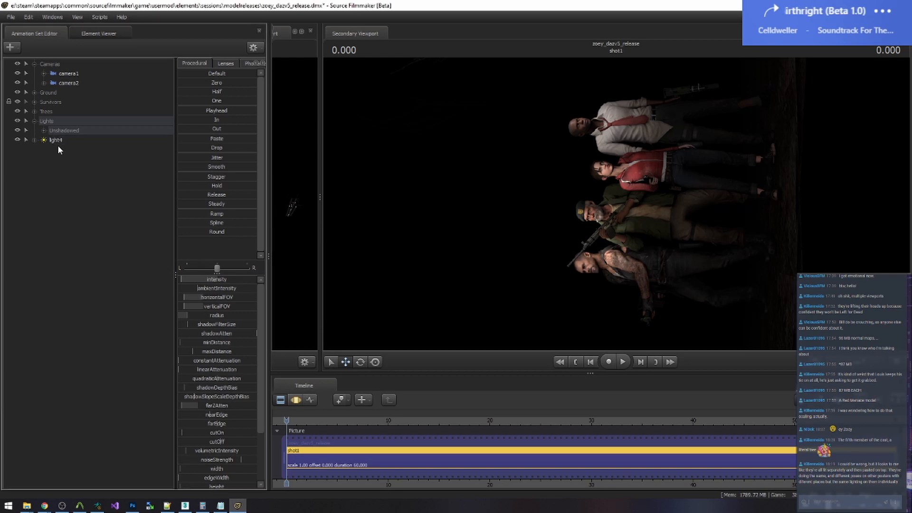
{"action": "double_click", "coordinate": [57, 142]}
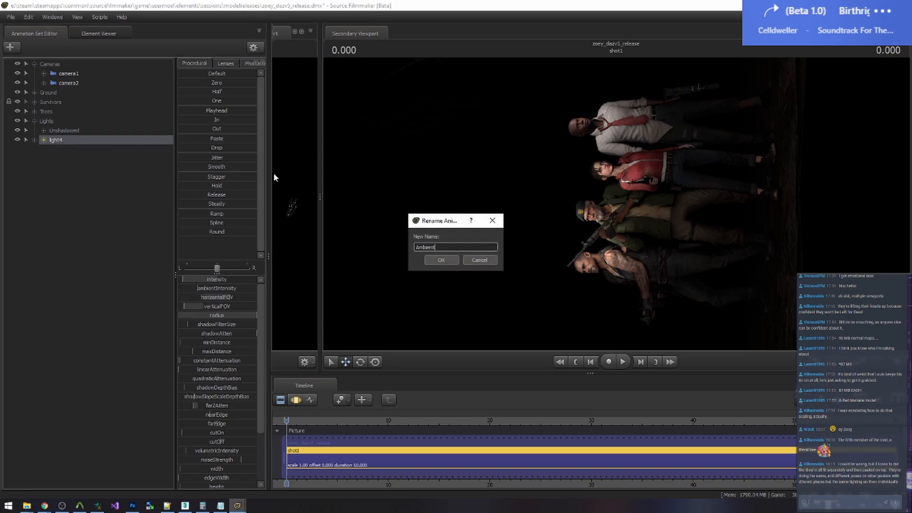
{"action": "left_click", "coordinate": [440, 260]}
{"action": "right_click", "coordinate": [54, 139]}
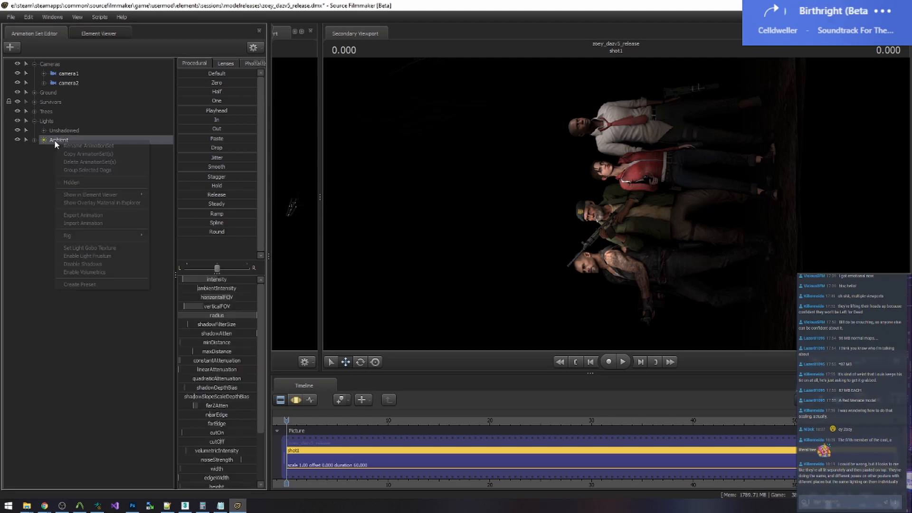
{"action": "left_click", "coordinate": [50, 150]}
{"action": "left_click_drag", "start_coordinate": [53, 140], "coordinate": [63, 130]}
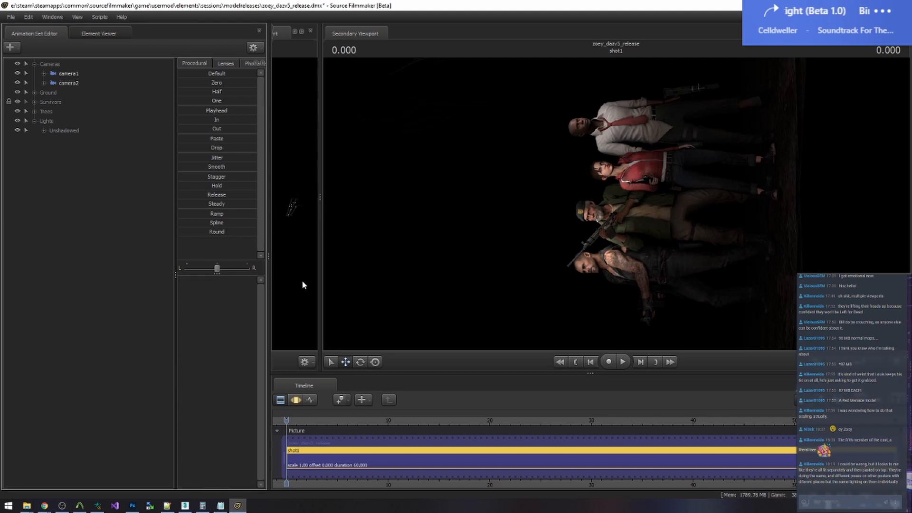
{"action": "key", "text": "ctrl+s"}
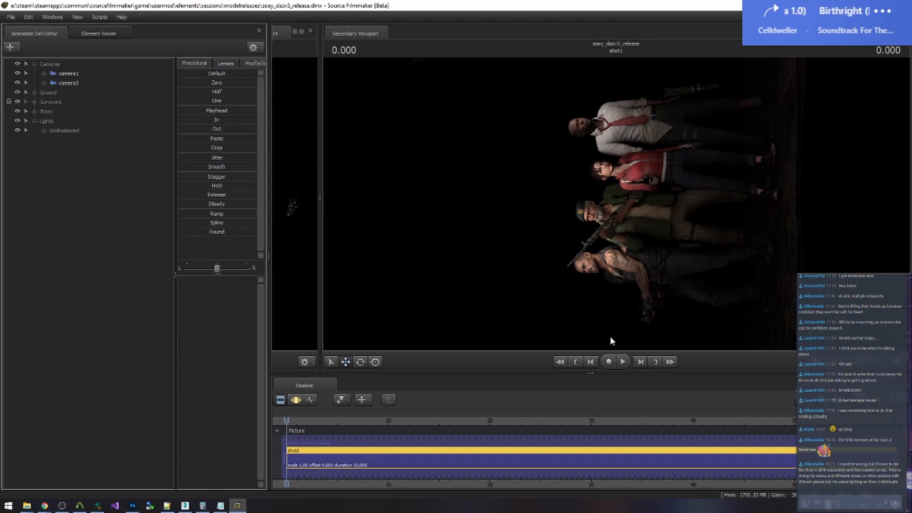
Examine the background lighting in the browser's Frostbite and Dead Ringer posters, and return to Source Filmmaker
{"action": "left_click", "coordinate": [44, 506]}
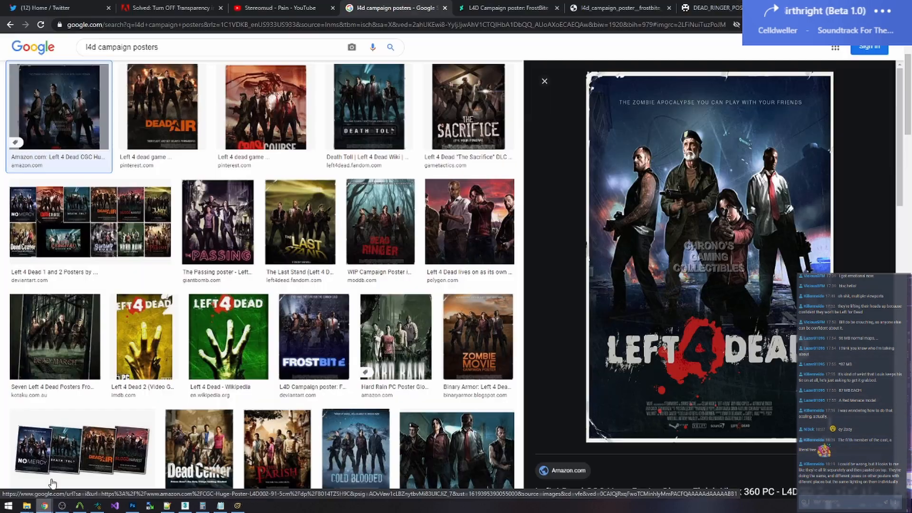
{"action": "left_click", "coordinate": [589, 8]}
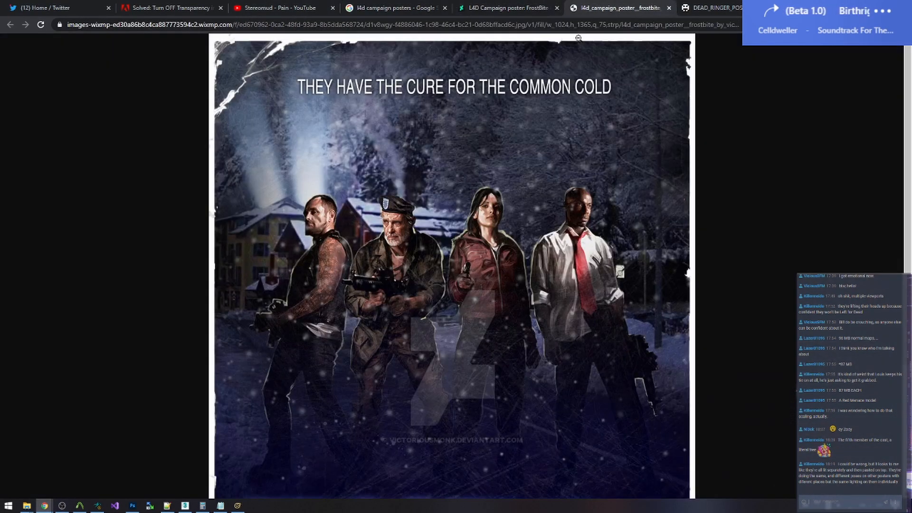
{"action": "left_click", "coordinate": [717, 7]}
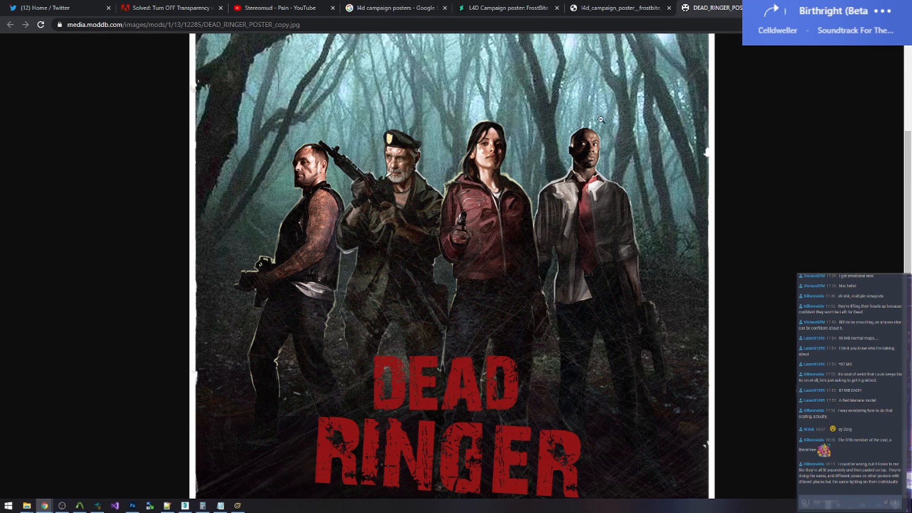
{"action": "scroll", "coordinate": [602, 120], "scroll_direction": "up", "scroll_amount": 2}
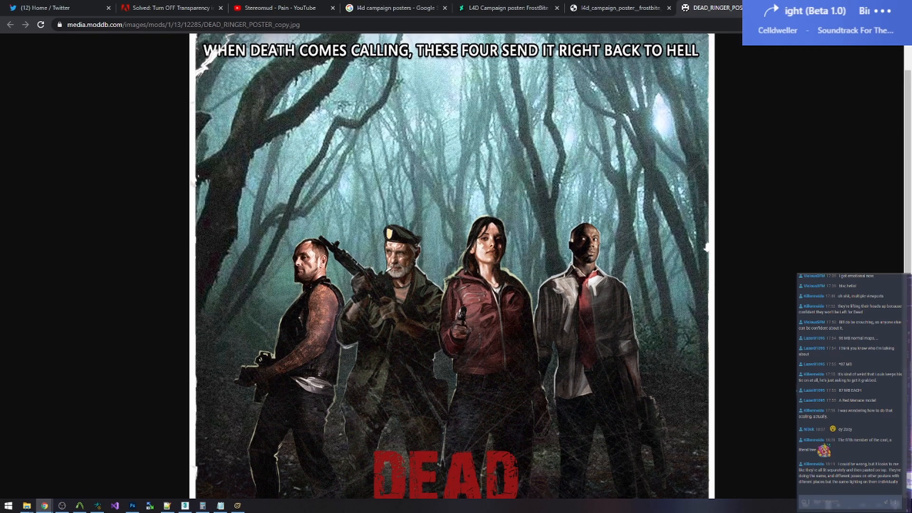
{"action": "key", "text": "alt+Tab"}
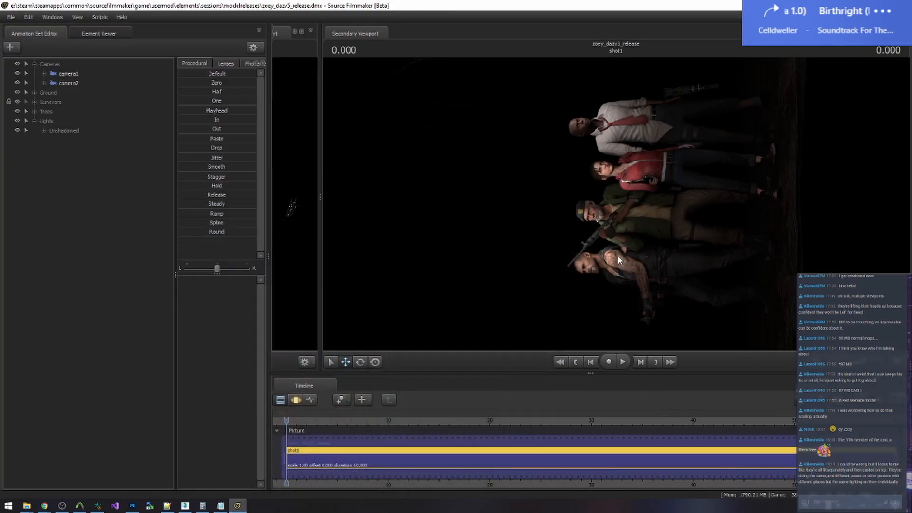
Create a new light in the Lights group, preview through it in an enlarged primary viewport, and enable its volumetrics
{"action": "right_click", "coordinate": [82, 218]}
{"action": "left_click", "coordinate": [109, 263]}
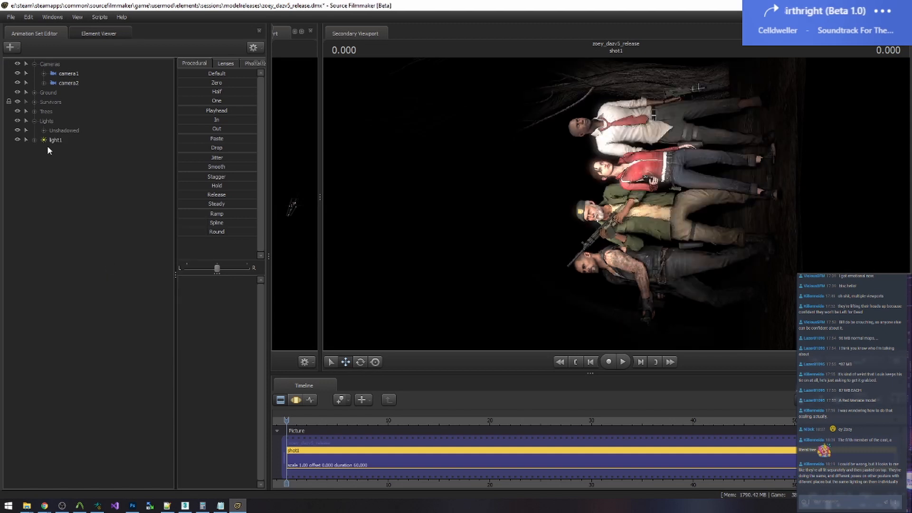
{"action": "left_click", "coordinate": [52, 141]}
{"action": "left_click_drag", "start_coordinate": [321, 144], "coordinate": [459, 143]}
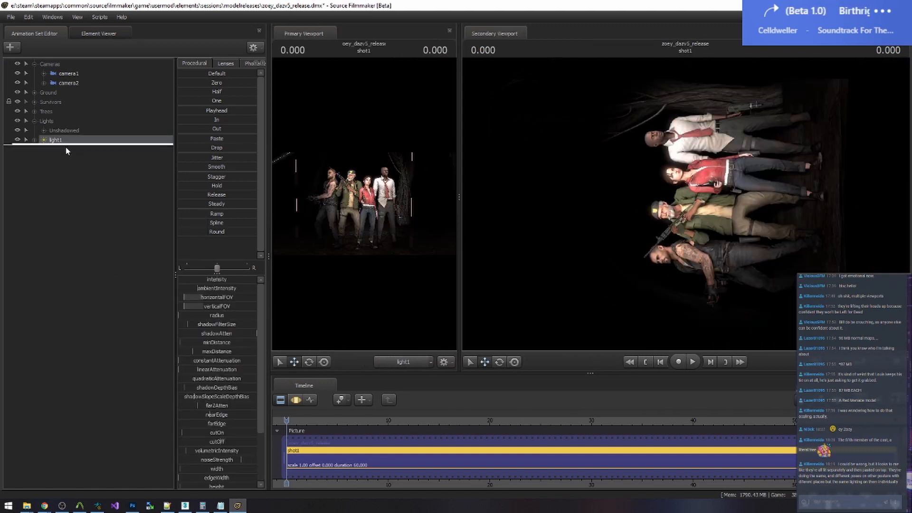
{"action": "right_click", "coordinate": [56, 141]}
{"action": "left_click", "coordinate": [101, 272]}
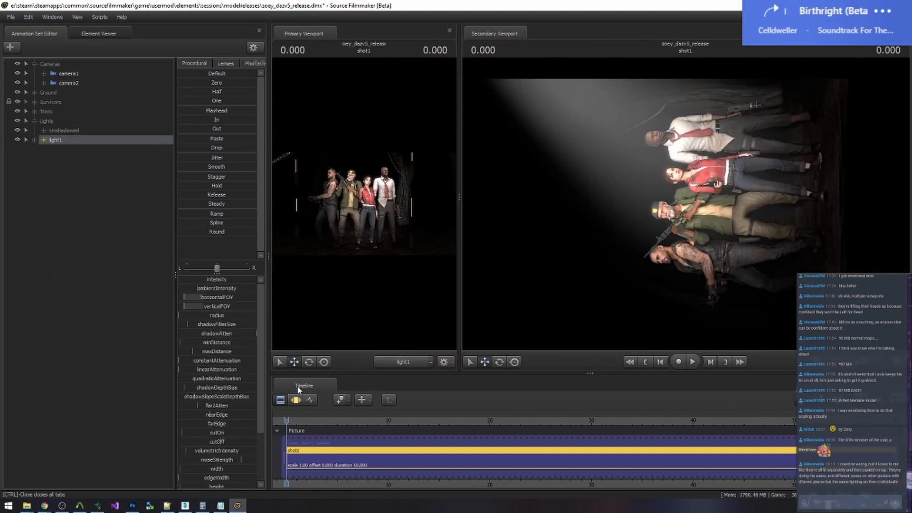
Raise light1's volumetric intensity and noise strength in the Motion Editor to produce a bright, uneven fog beam
{"action": "left_click", "coordinate": [296, 399]}
{"action": "scroll", "coordinate": [229, 406], "scroll_direction": "down", "scroll_amount": 3}
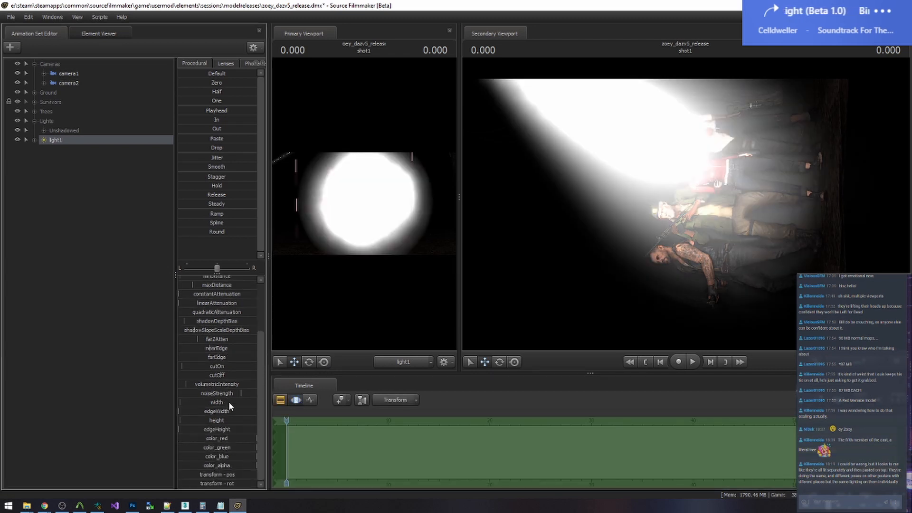
{"action": "left_click_drag", "start_coordinate": [218, 392], "coordinate": [403, 405]}
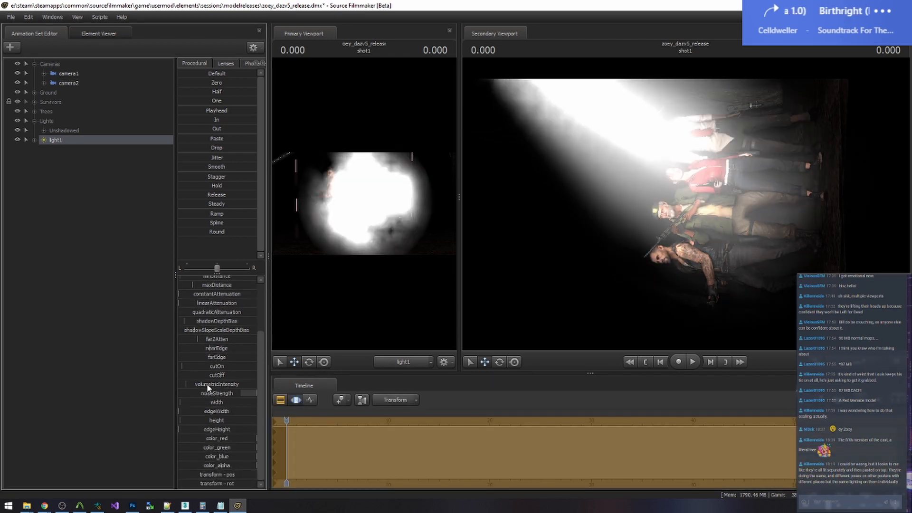
{"action": "scroll", "coordinate": [235, 386], "scroll_direction": "up", "scroll_amount": 3}
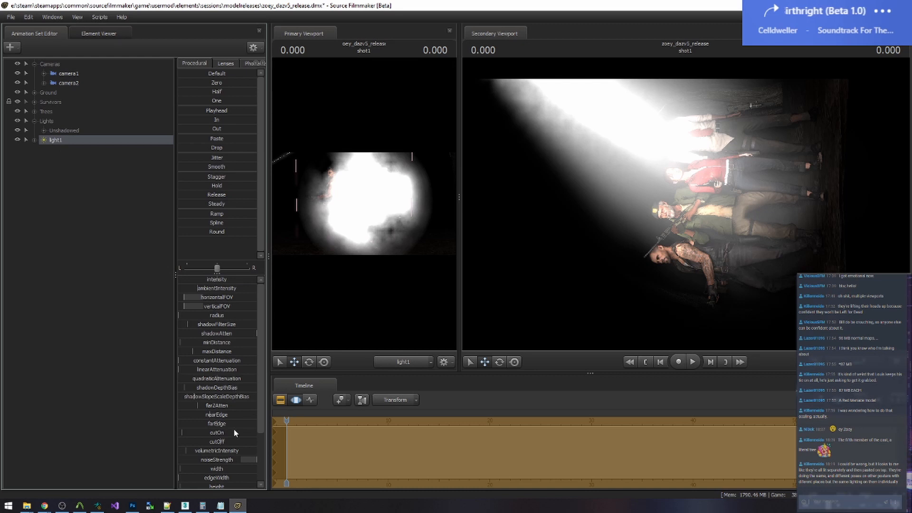
{"action": "scroll", "coordinate": [243, 380], "scroll_direction": "down", "scroll_amount": 5}
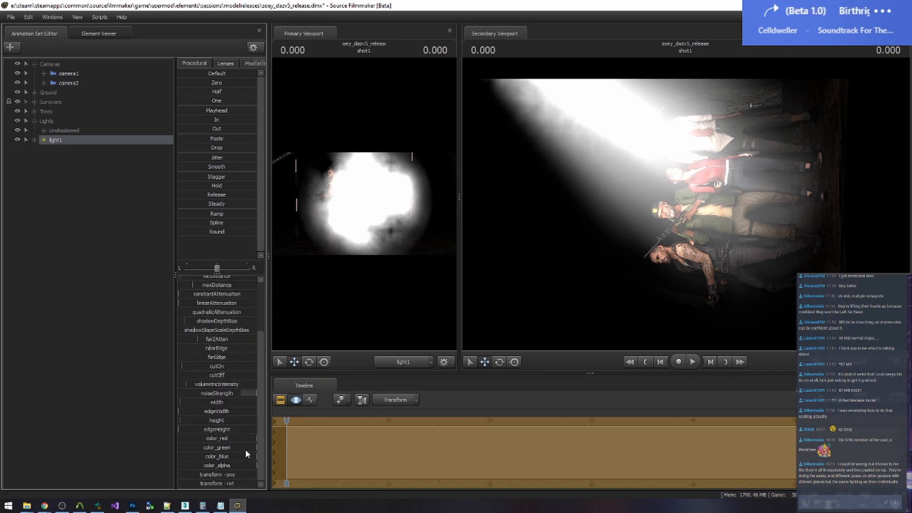
Tint light1 teal by lowering its red strongly and its blue slightly, matching the forest colour in the browser's Dead Ringer poster
{"action": "left_click_drag", "start_coordinate": [255, 438], "coordinate": [239, 457]}
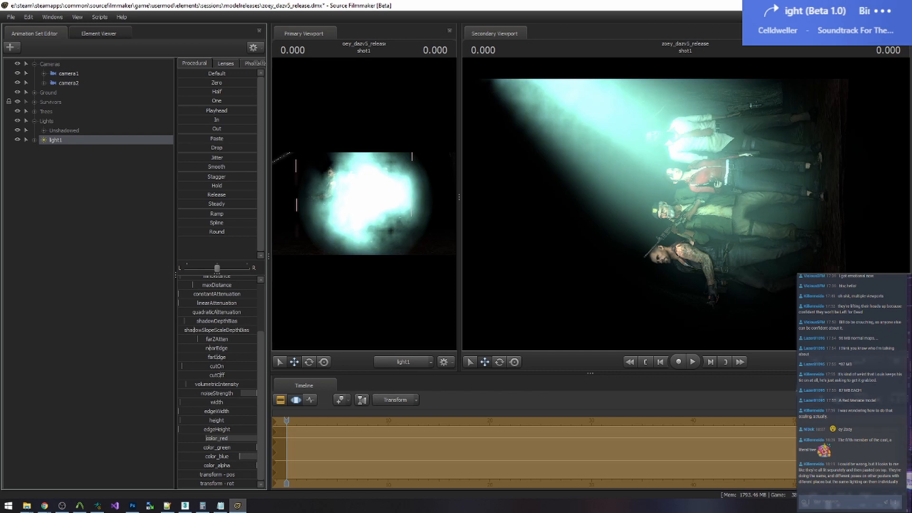
{"action": "left_click", "coordinate": [45, 505]}
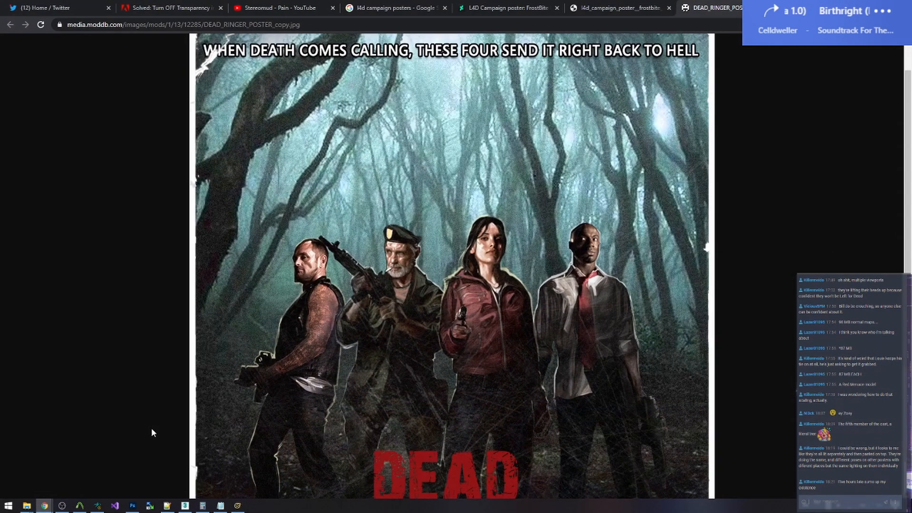
{"action": "left_click", "coordinate": [858, 7]}
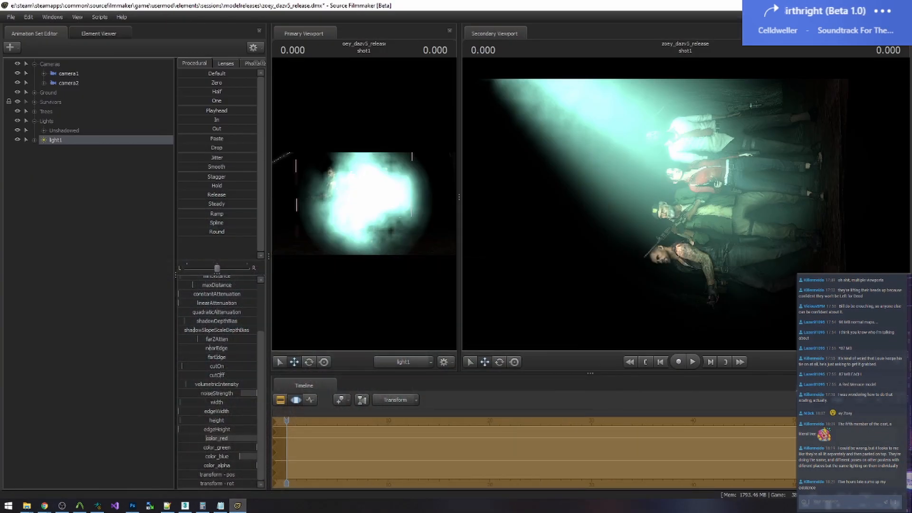
{"action": "left_click_drag", "start_coordinate": [240, 456], "coordinate": [245, 456]}
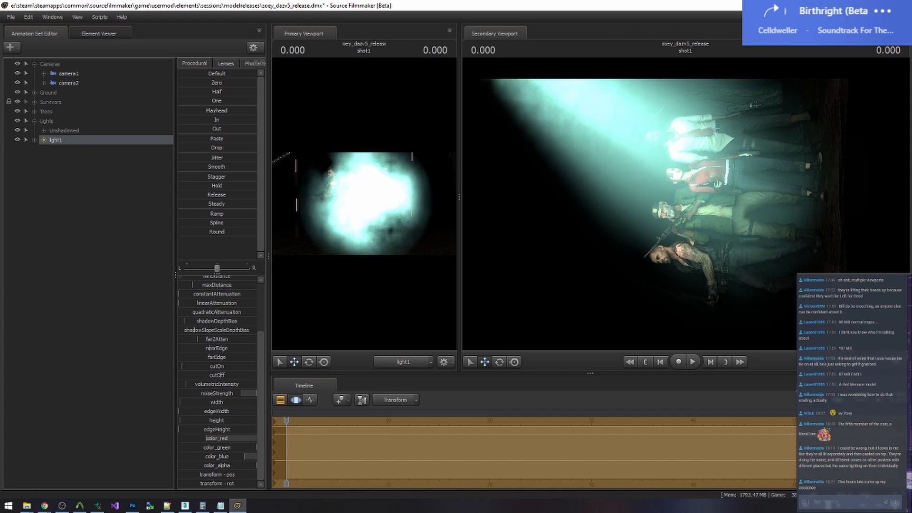
Reposition light1 behind the survivors to light the trees, switching viewport lighting off during placement, and widen its horizontal FOV to the maximum
{"action": "left_click_drag", "start_coordinate": [91, 140], "coordinate": [353, 192]}
{"action": "right_click", "coordinate": [368, 212]}
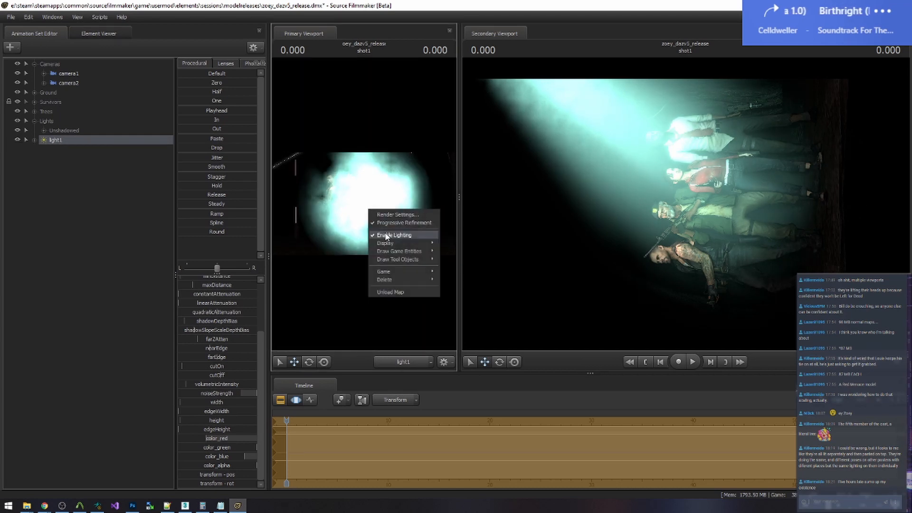
{"action": "left_click", "coordinate": [396, 237]}
{"action": "mouse_move", "coordinate": [364, 204]}
{"action": "left_mouse_down"}
{"action": "mouse_move", "coordinate": [330, 215]}
{"action": "mouse_move", "coordinate": [364, 205]}
{"action": "left_mouse_up"}
{"action": "right_click", "coordinate": [367, 206]}
{"action": "left_click", "coordinate": [397, 228]}
{"action": "scroll", "coordinate": [220, 306], "scroll_direction": "up", "scroll_amount": 3}
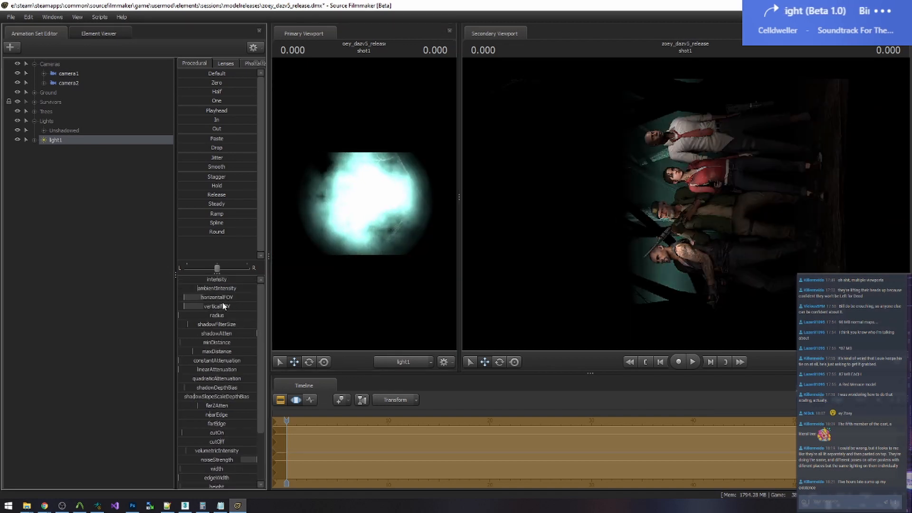
{"action": "left_click_drag", "start_coordinate": [223, 299], "coordinate": [285, 300]}
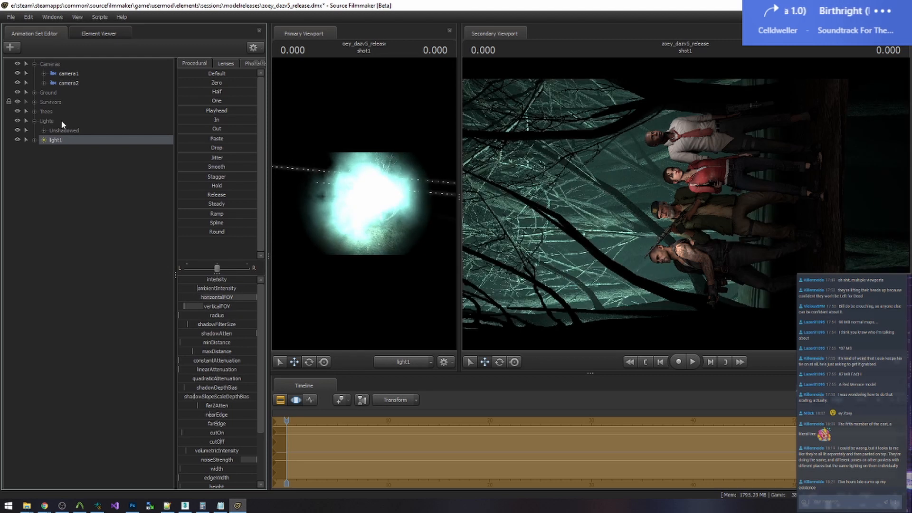
Try disabling light1's volumetrics, and lower its intensity until the background trees are only faintly lit
{"action": "right_click", "coordinate": [60, 138]}
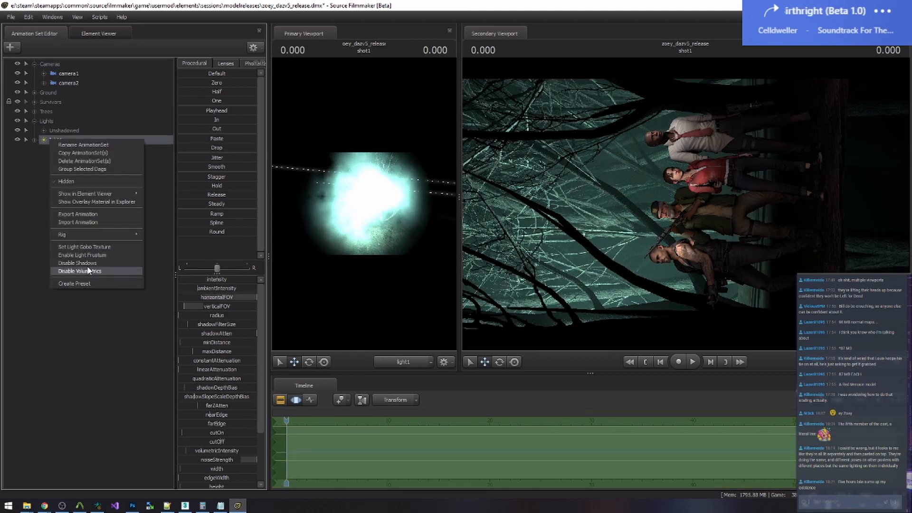
{"action": "left_click", "coordinate": [88, 271]}
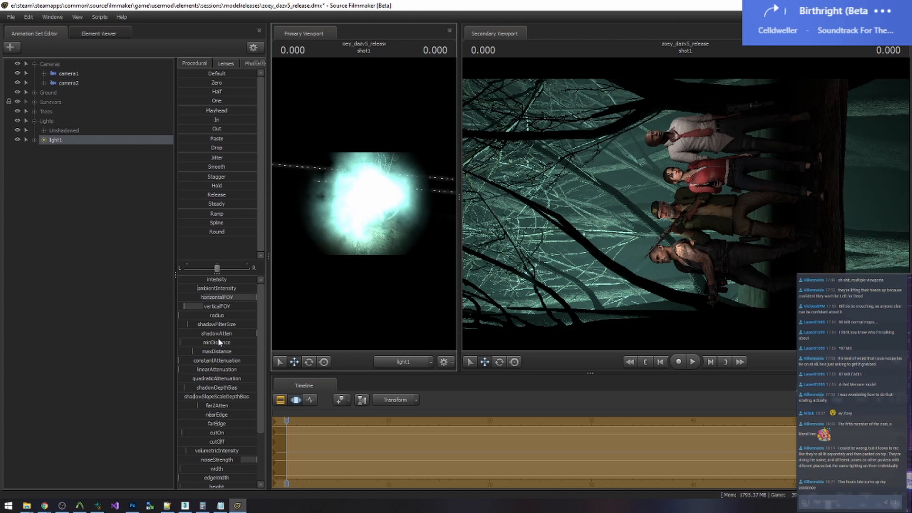
{"action": "left_click_drag", "start_coordinate": [215, 282], "coordinate": [188, 278]}
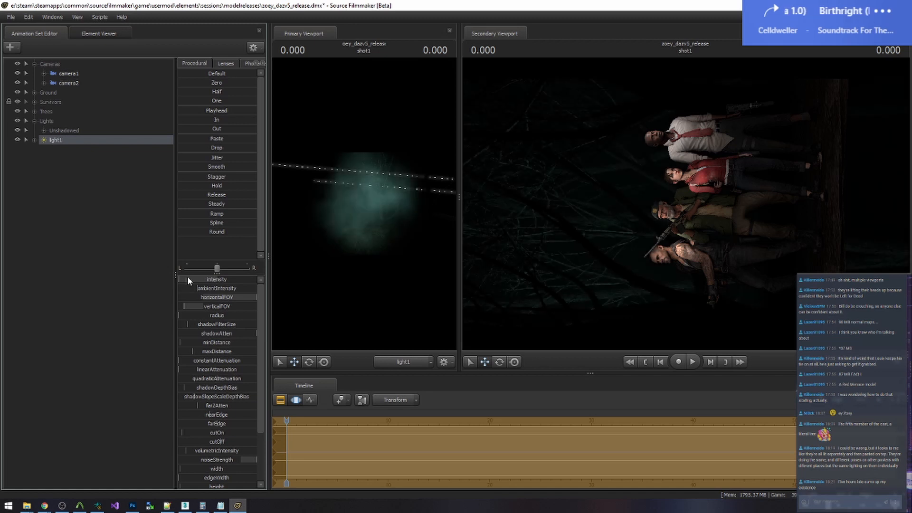
Remap light1's intensity range to a maximum of 1 so the light barely hits the background trees
{"action": "right_click", "coordinate": [188, 278]}
{"action": "left_click", "coordinate": [212, 291]}
{"action": "double_click", "coordinate": [474, 243]}
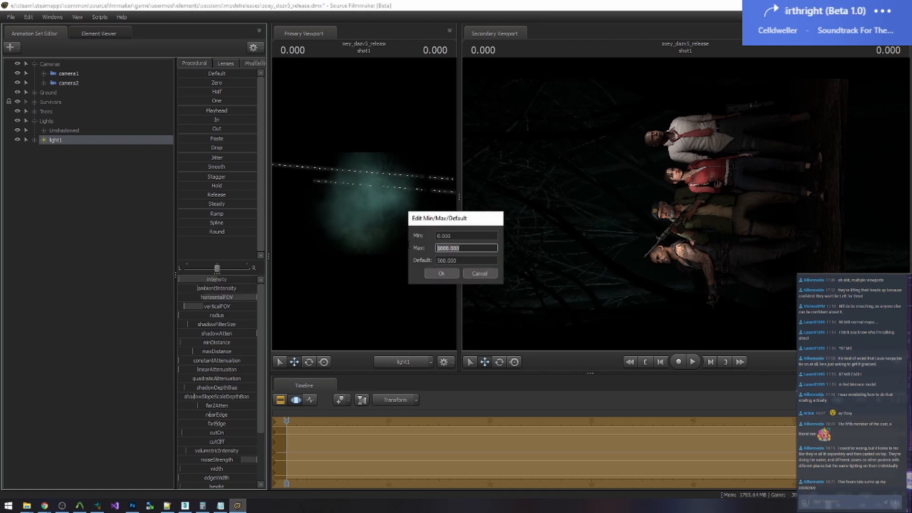
{"action": "type", "text": "1"}
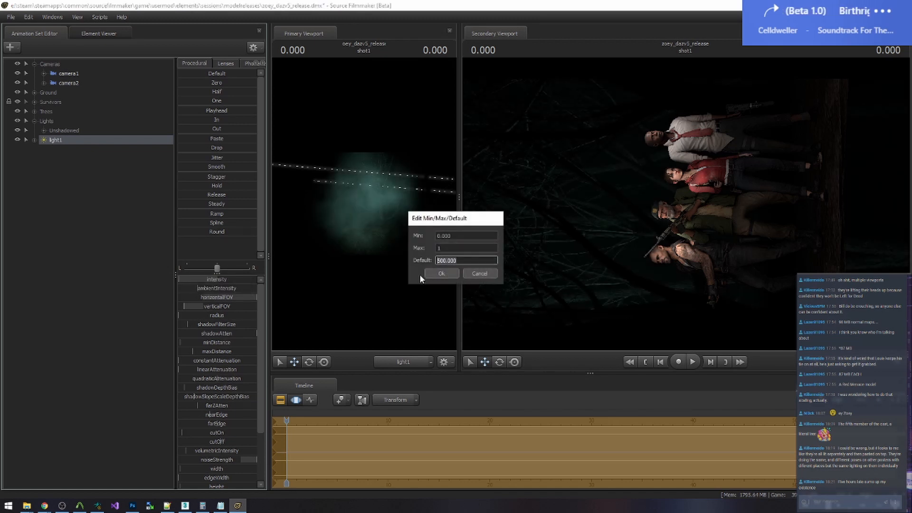
{"action": "left_click", "coordinate": [440, 274]}
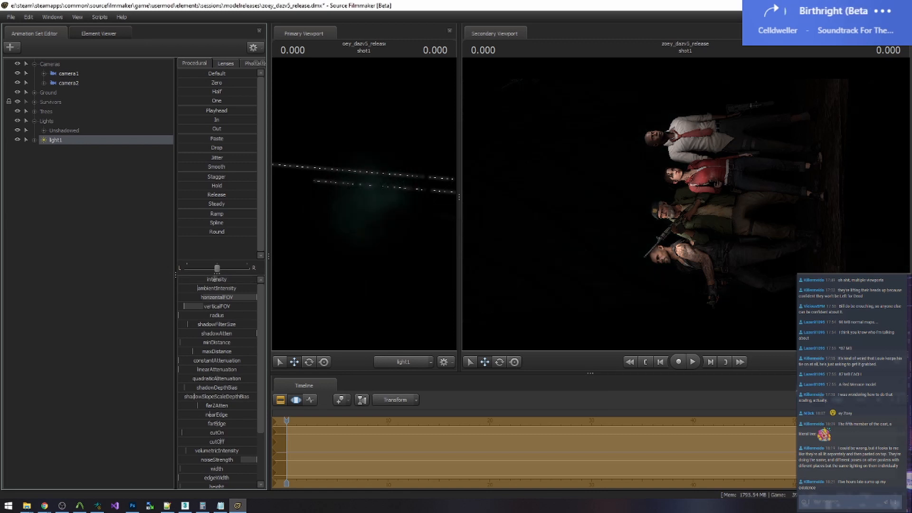
Extend the maximum of light1's volumetric intensity range and raise the volumetric intensity fully for bright teal fog
{"action": "scroll", "coordinate": [223, 383], "scroll_direction": "down", "scroll_amount": 2}
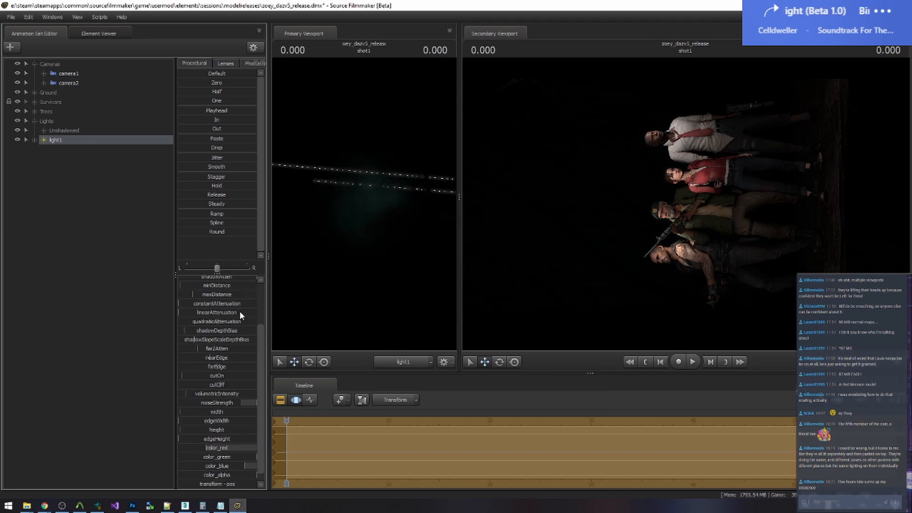
{"action": "right_click", "coordinate": [211, 395]}
{"action": "left_click", "coordinate": [238, 407]}
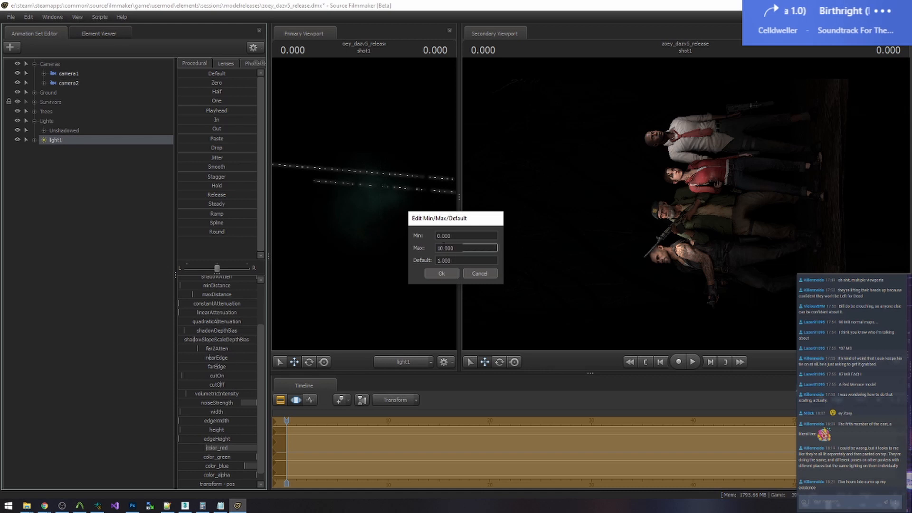
{"action": "left_click", "coordinate": [440, 273]}
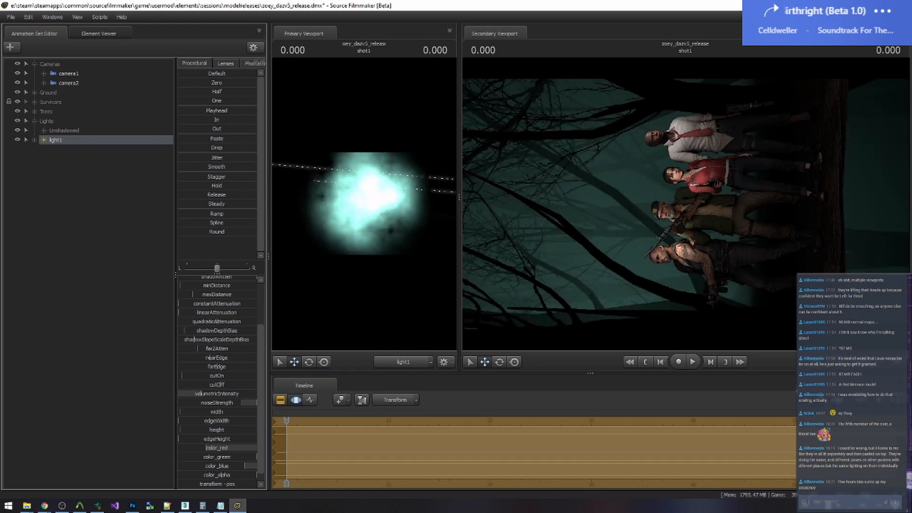
{"action": "left_click_drag", "start_coordinate": [202, 394], "coordinate": [256, 394]}
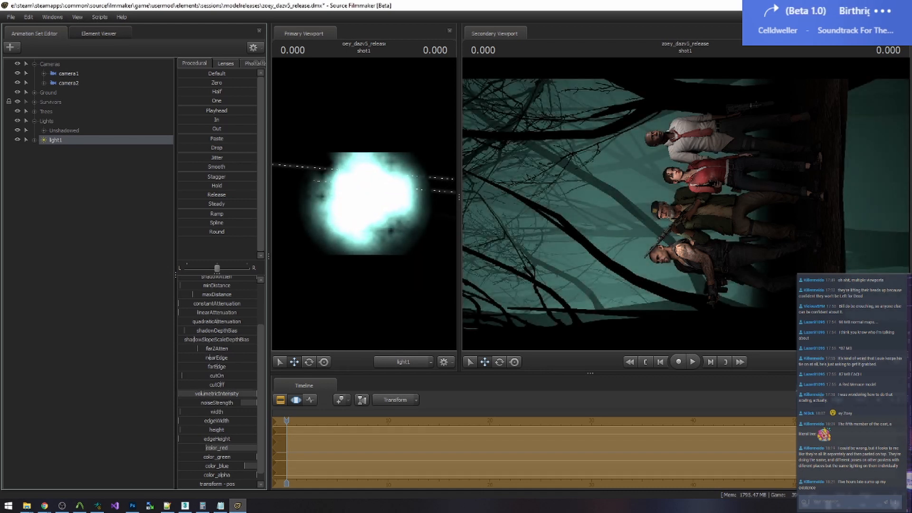
{"action": "right_click", "coordinate": [55, 141]}
{"action": "left_click", "coordinate": [94, 272]}
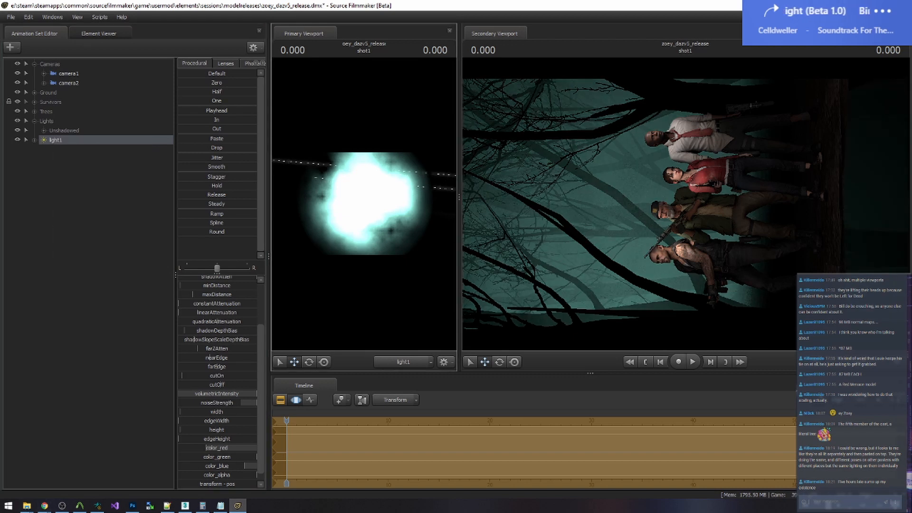
Reposition light1 behind the trees in the Motion Editor, with viewport lighting switched off during placement and back on
{"action": "left_click", "coordinate": [292, 401]}
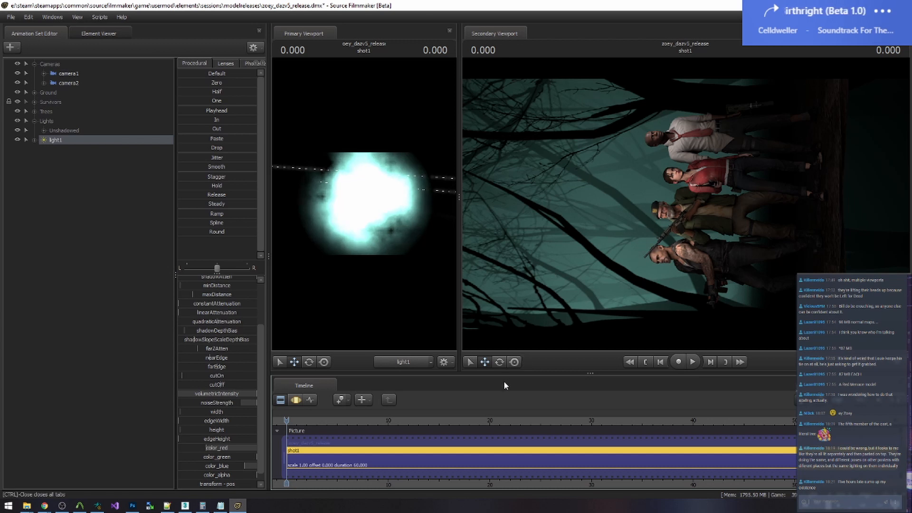
{"action": "left_click", "coordinate": [295, 401]}
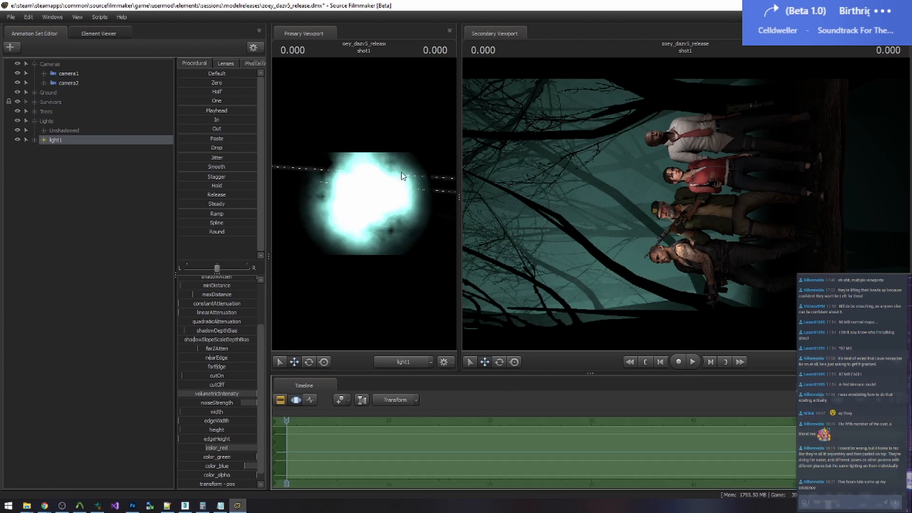
{"action": "scroll", "coordinate": [233, 328], "scroll_direction": "up", "scroll_amount": 2}
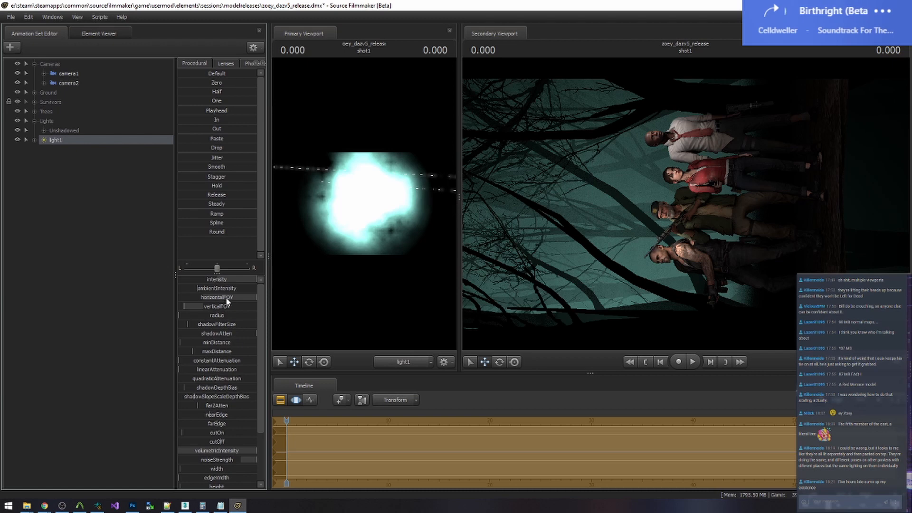
{"action": "mouse_move", "coordinate": [352, 206]}
{"action": "left_mouse_down"}
{"action": "mouse_move", "coordinate": [375, 227]}
{"action": "mouse_move", "coordinate": [367, 205]}
{"action": "mouse_move", "coordinate": [376, 205]}
{"action": "mouse_move", "coordinate": [364, 205]}
{"action": "left_mouse_up"}
{"action": "right_click", "coordinate": [366, 220]}
{"action": "left_click", "coordinate": [387, 246]}
{"action": "right_click", "coordinate": [364, 204]}
{"action": "left_click", "coordinate": [385, 232]}
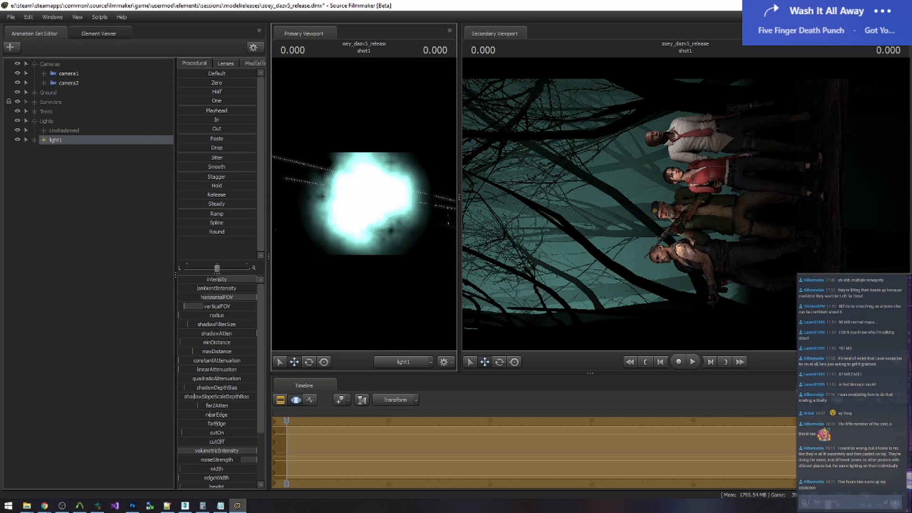
Raise light1's maxDistance and farZAtten slightly, and check the fog in the Clip Editor before returning to the Motion Editor
{"action": "mouse_move", "coordinate": [215, 351]}
{"action": "left_mouse_down"}
{"action": "mouse_move", "coordinate": [225, 351]}
{"action": "mouse_move", "coordinate": [216, 352]}
{"action": "left_mouse_up"}
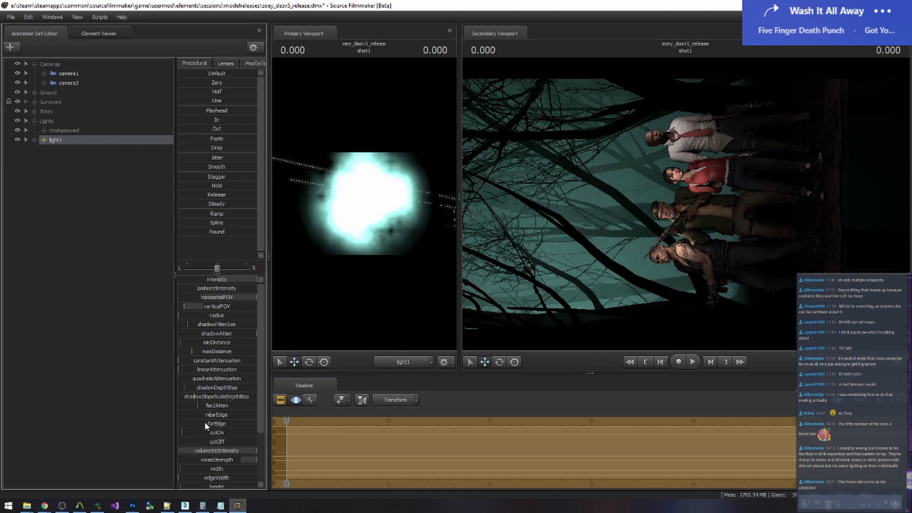
{"action": "left_click_drag", "start_coordinate": [208, 405], "coordinate": [212, 405]}
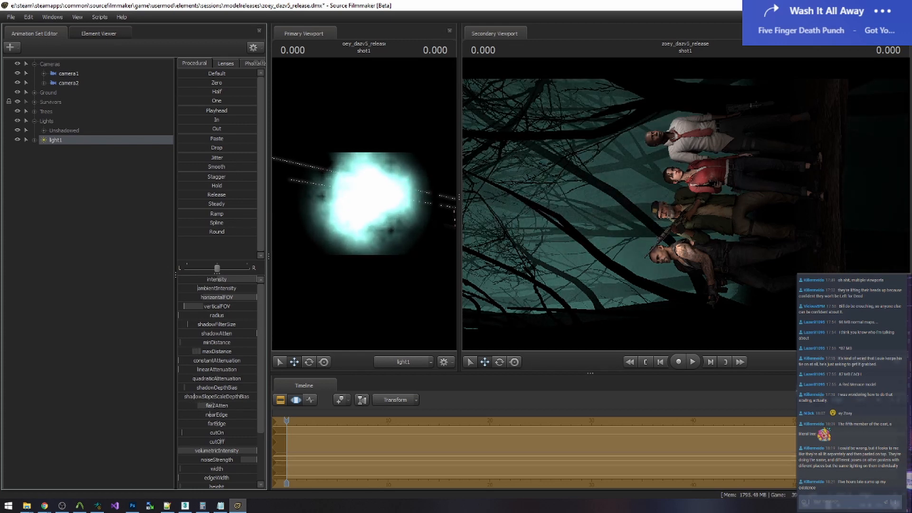
{"action": "left_click", "coordinate": [281, 399]}
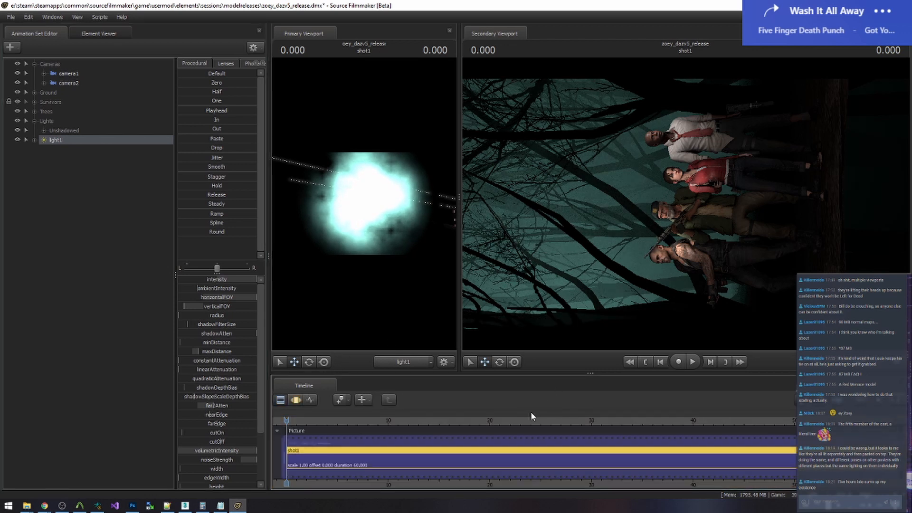
{"action": "left_click", "coordinate": [289, 401]}
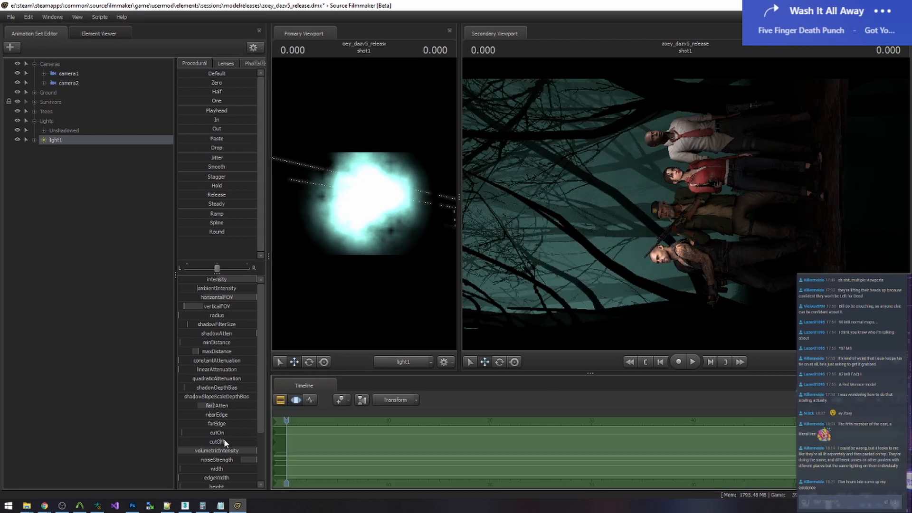
Test a lower volumetric intensity on light1, restore it to maximum, and raise farZAtten close to its maximum
{"action": "scroll", "coordinate": [224, 438], "scroll_direction": "down", "scroll_amount": 3}
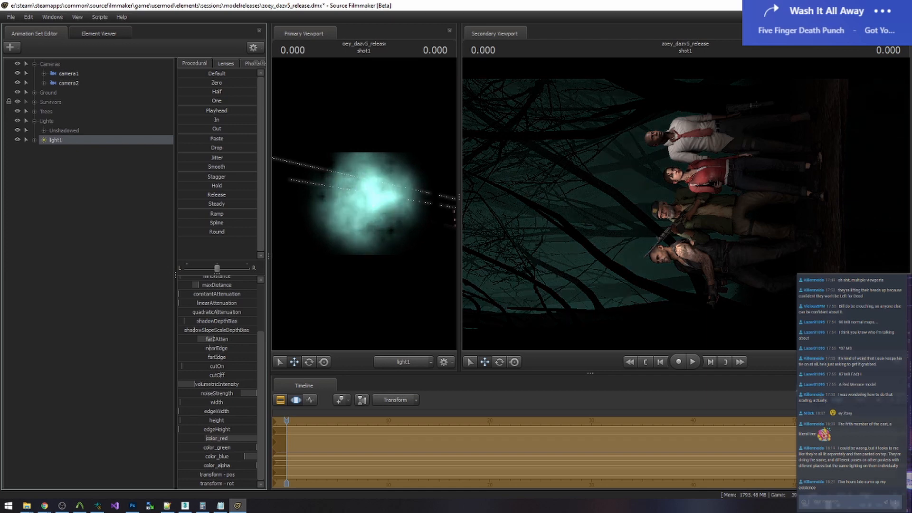
{"action": "left_click_drag", "start_coordinate": [216, 384], "coordinate": [257, 384]}
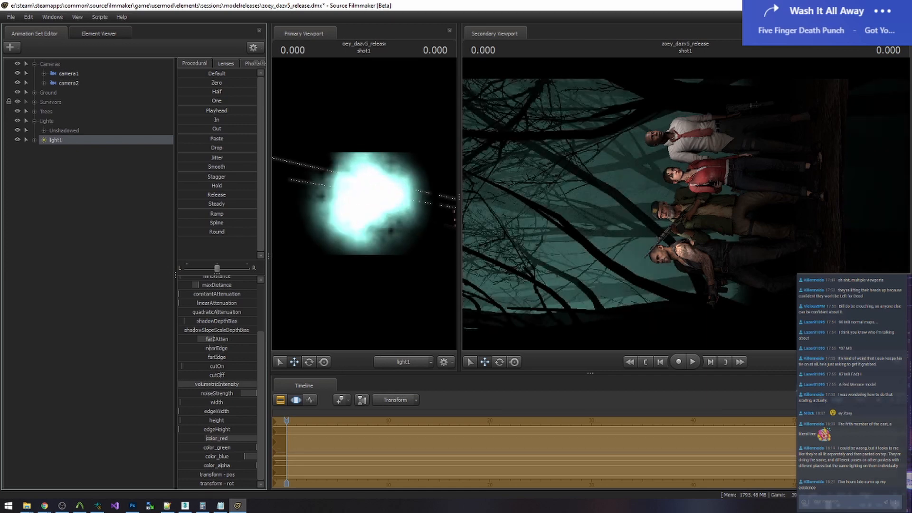
{"action": "scroll", "coordinate": [223, 327], "scroll_direction": "up", "scroll_amount": 1}
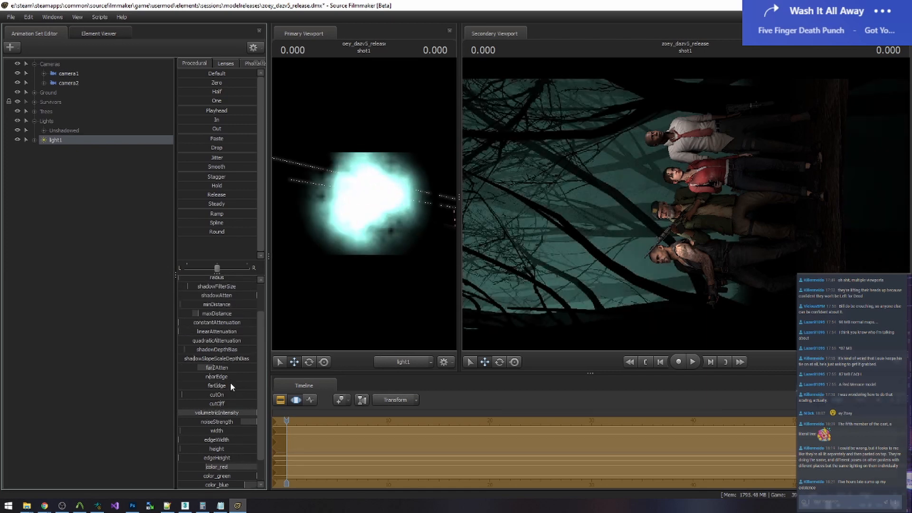
{"action": "mouse_move", "coordinate": [247, 413]}
{"action": "left_mouse_down"}
{"action": "mouse_move", "coordinate": [215, 414]}
{"action": "mouse_move", "coordinate": [257, 413]}
{"action": "left_mouse_up"}
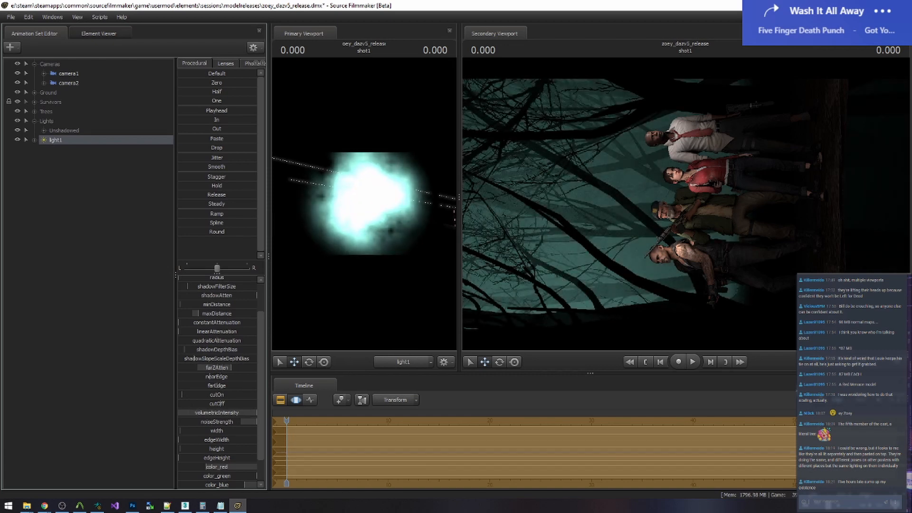
{"action": "left_click_drag", "start_coordinate": [218, 369], "coordinate": [247, 362]}
Try a much higher maxDistance and a slightly lower volumetric intensity on light1, and undo both changes
{"action": "left_click_drag", "start_coordinate": [211, 314], "coordinate": [239, 314]}
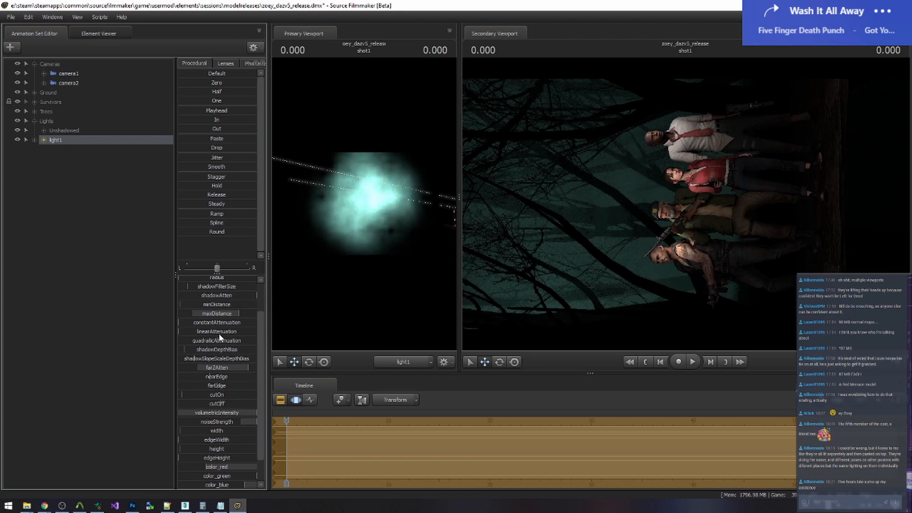
{"action": "scroll", "coordinate": [219, 333], "scroll_direction": "up", "scroll_amount": 2}
{"action": "scroll", "coordinate": [235, 370], "scroll_direction": "down", "scroll_amount": 3}
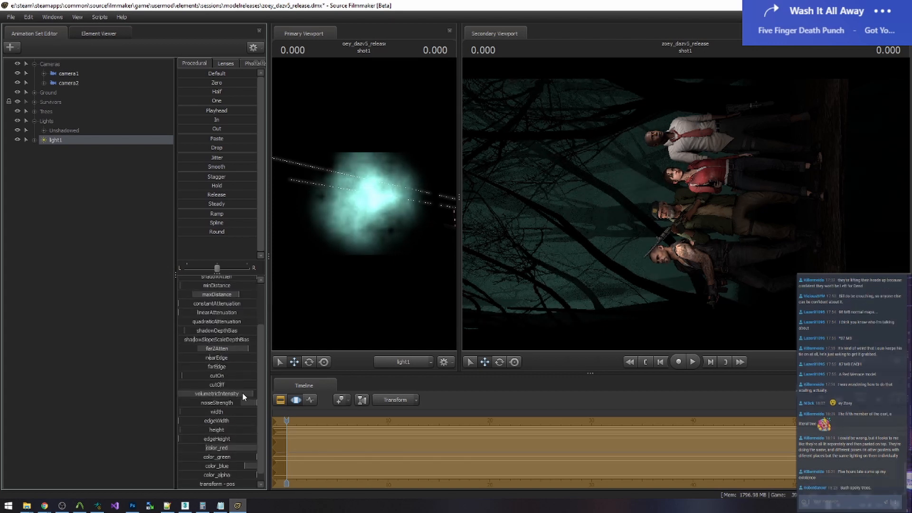
{"action": "key", "text": "ctrl+z"}
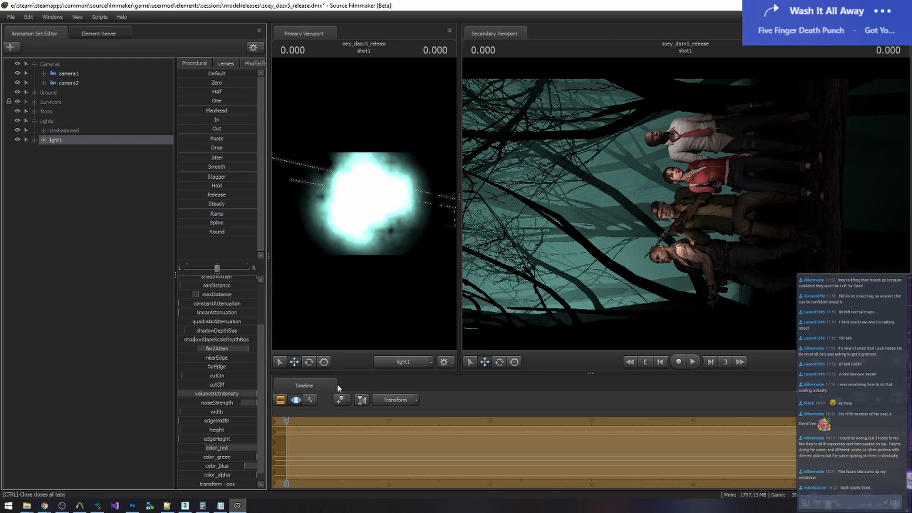
Preview light1's fog pattern at about 4.958 seconds in the Clip Editor and return the playhead to the start
{"action": "left_click", "coordinate": [280, 400]}
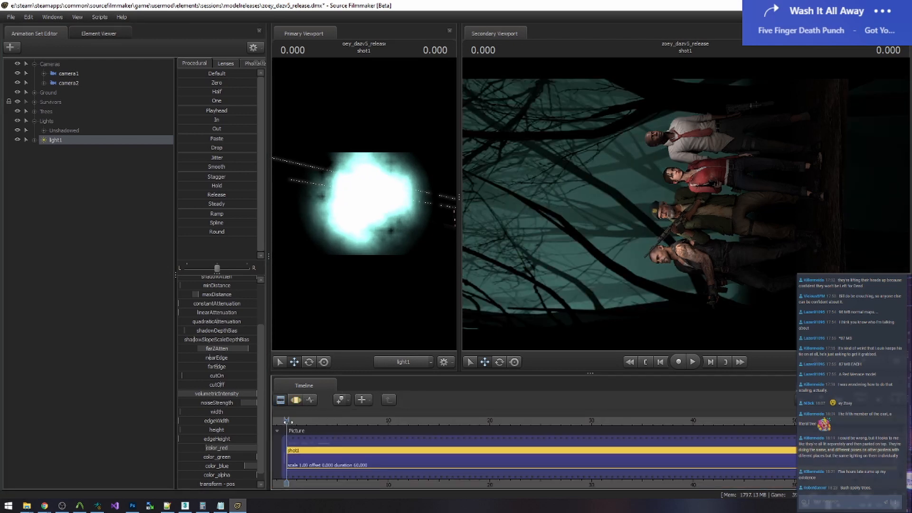
{"action": "left_click_drag", "start_coordinate": [287, 421], "coordinate": [337, 420]}
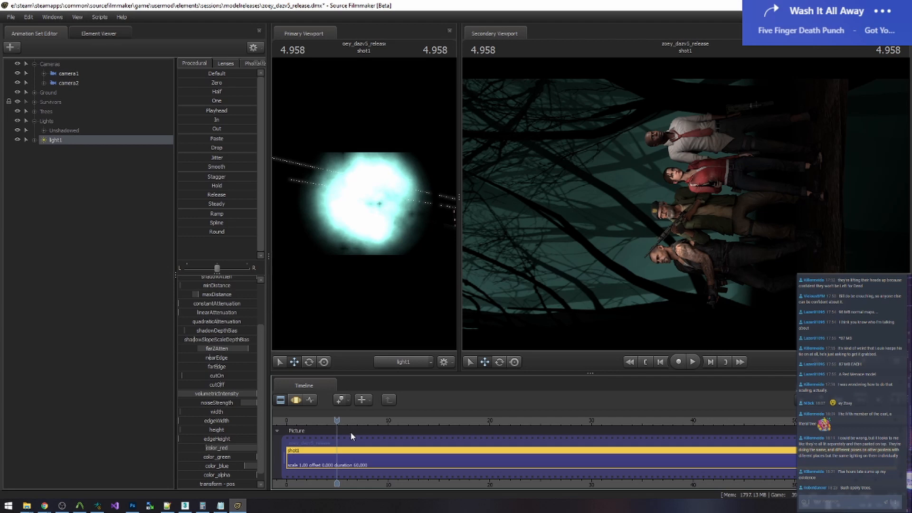
{"action": "key", "text": "Home"}
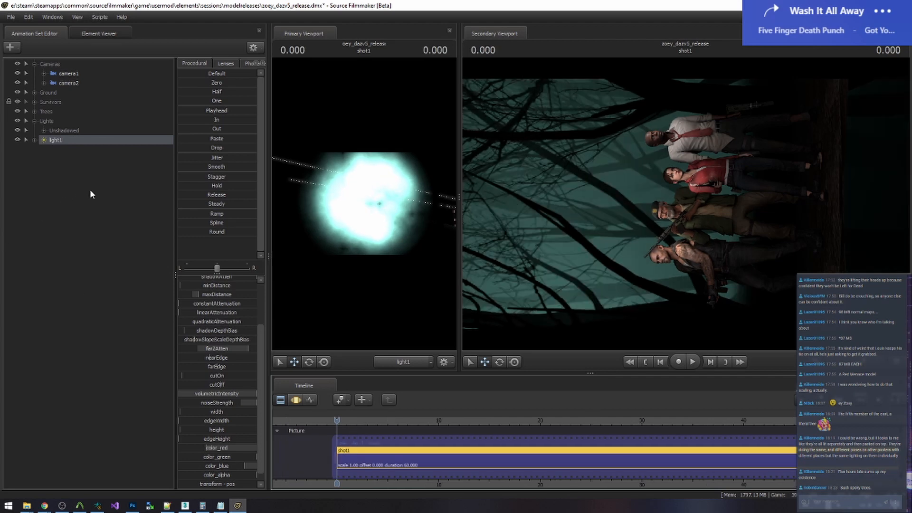
Add a second light, light2, look through it in the primary viewport, and switch to the Motion Editor
{"action": "right_click", "coordinate": [90, 190]}
{"action": "left_click", "coordinate": [139, 204]}
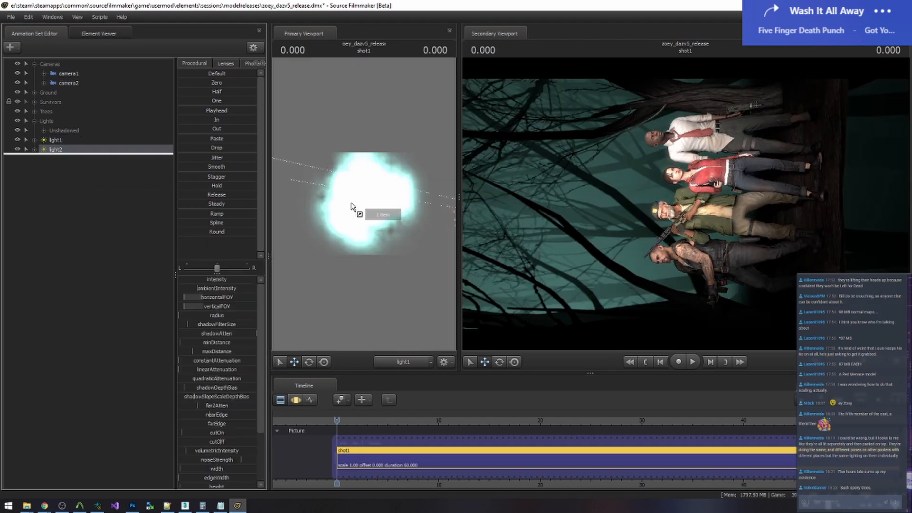
{"action": "left_click", "coordinate": [295, 400]}
Check the tree lighting in the browser's Dead Ringer poster and return to Source Filmmaker
{"action": "left_click", "coordinate": [44, 506]}
{"action": "left_click", "coordinate": [45, 468]}
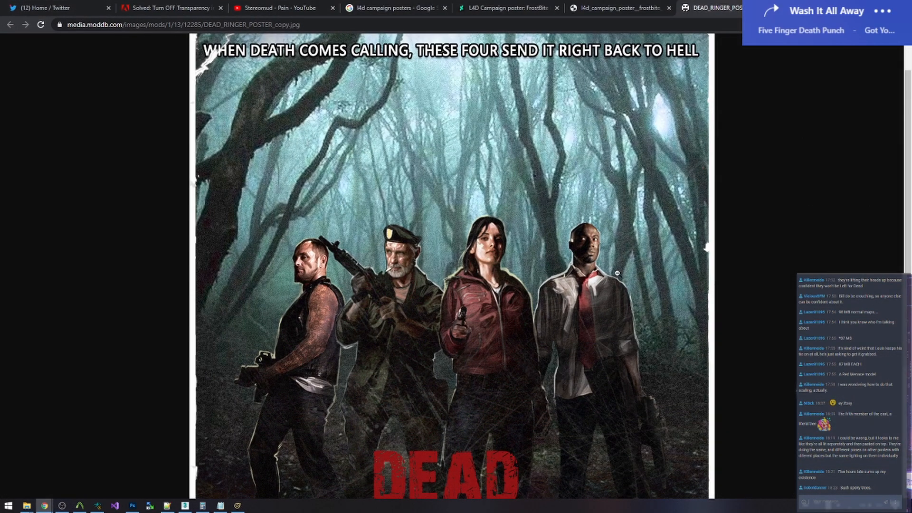
{"action": "key", "text": "alt+Tab"}
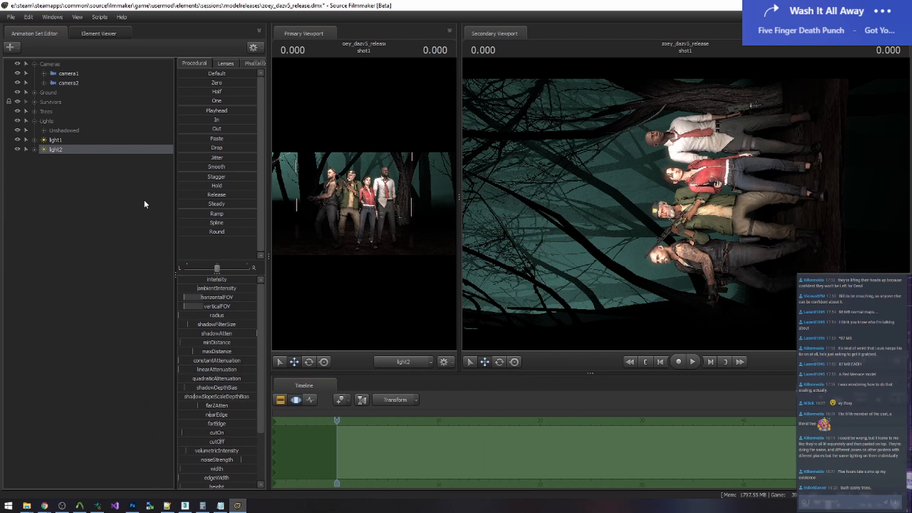
Widen light2's horizontal FOV to near its maximum and reposition the light so it illuminates the trees, not the survivors
{"action": "left_click_drag", "start_coordinate": [142, 149], "coordinate": [353, 190]}
{"action": "left_click_drag", "start_coordinate": [376, 242], "coordinate": [262, 268]}
{"action": "left_click_drag", "start_coordinate": [208, 297], "coordinate": [251, 297]}
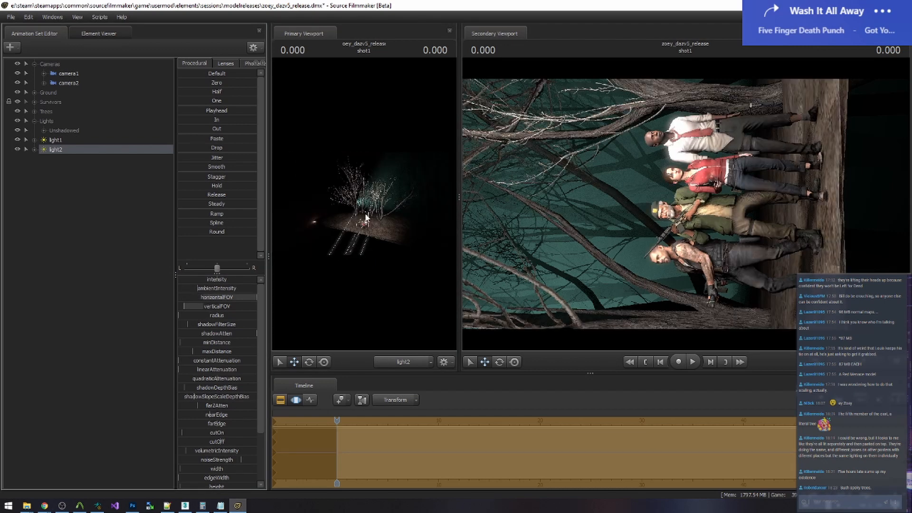
{"action": "left_click_drag", "start_coordinate": [366, 218], "coordinate": [346, 206]}
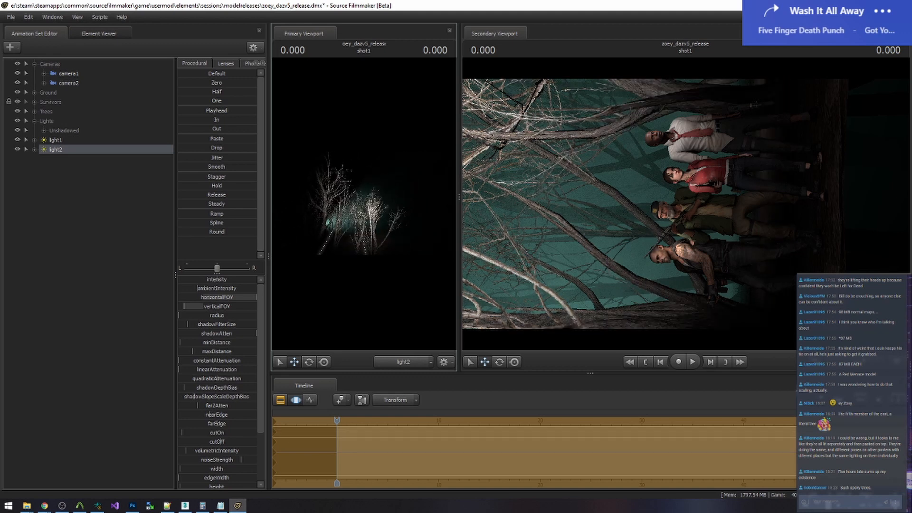
Set light2's maxDistance and farZAtten to their maximums and disable its shadows
{"action": "left_click_drag", "start_coordinate": [211, 351], "coordinate": [259, 351]}
{"action": "left_click_drag", "start_coordinate": [228, 406], "coordinate": [266, 405]}
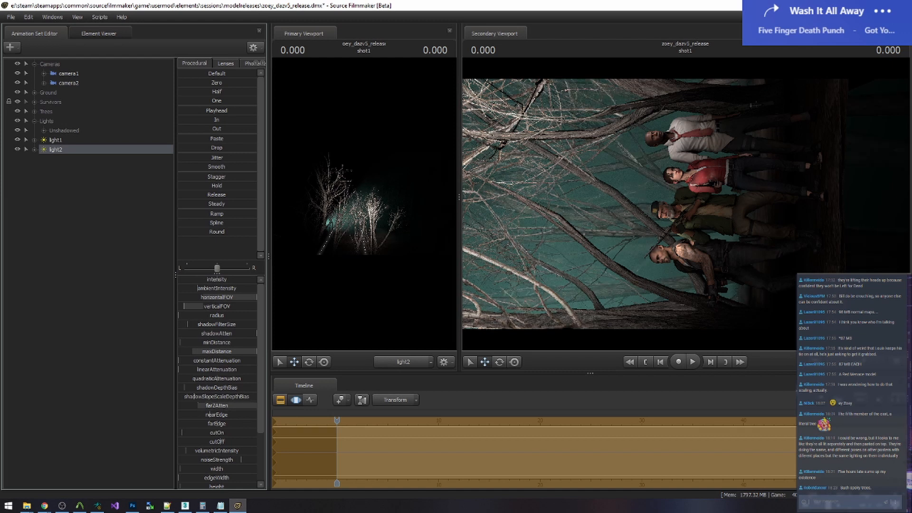
{"action": "right_click", "coordinate": [63, 149]}
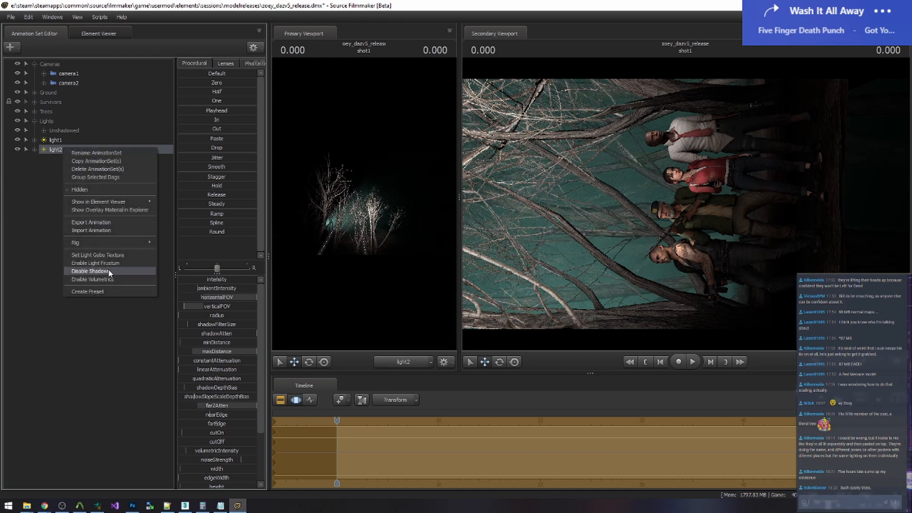
{"action": "left_click", "coordinate": [108, 269]}
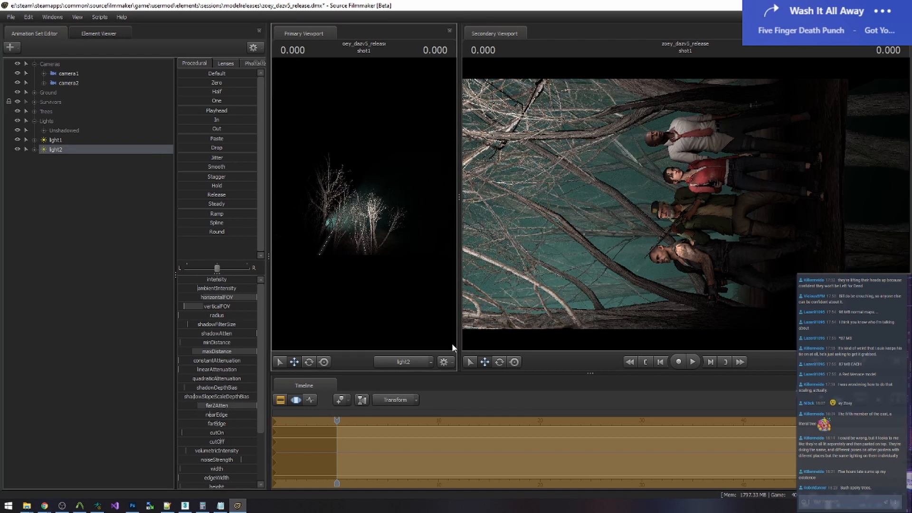
Try to copy light1's red, green, blue and alpha color samples and paste them onto light2
{"action": "left_click", "coordinate": [34, 140]}
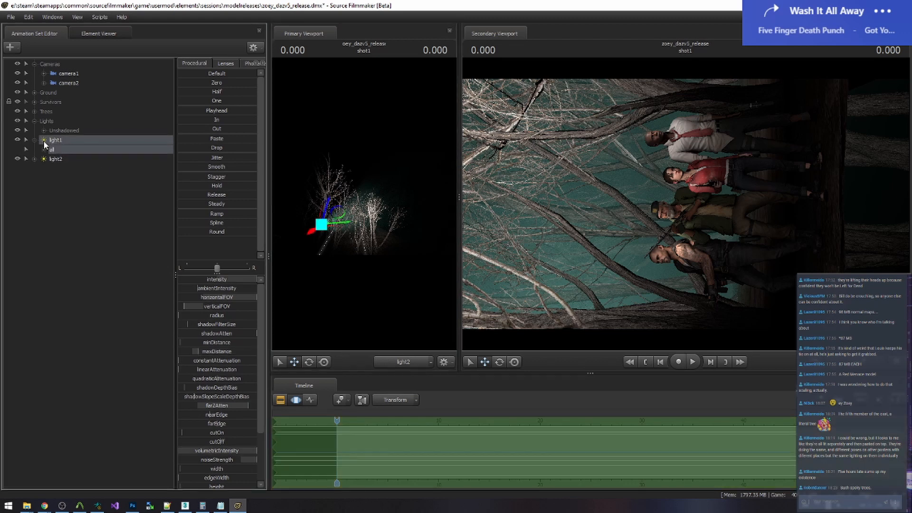
{"action": "left_click", "coordinate": [44, 149]}
{"action": "left_click", "coordinate": [82, 423]}
{"action": "left_click", "coordinate": [77, 397], "text": "shift"}
{"action": "right_click", "coordinate": [409, 447]}
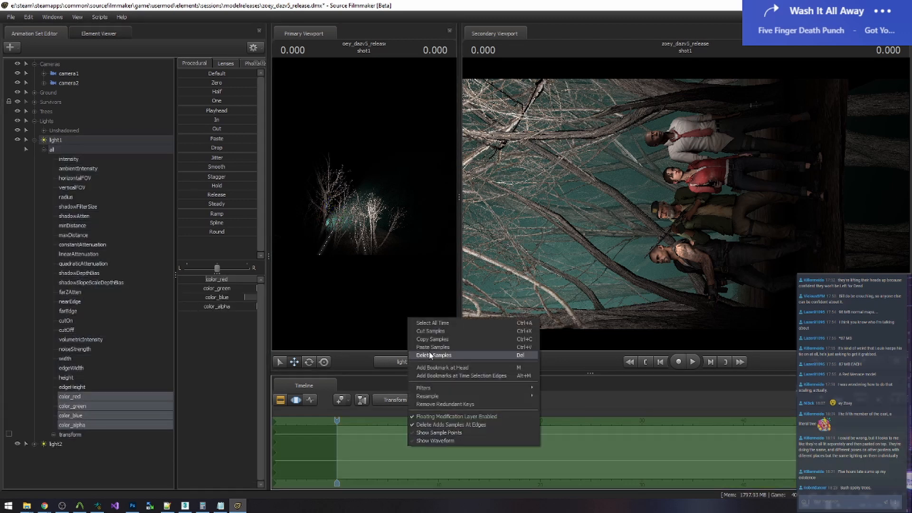
{"action": "left_click", "coordinate": [424, 342]}
{"action": "left_click", "coordinate": [34, 140]}
{"action": "left_click", "coordinate": [54, 149]}
{"action": "right_click", "coordinate": [432, 447]}
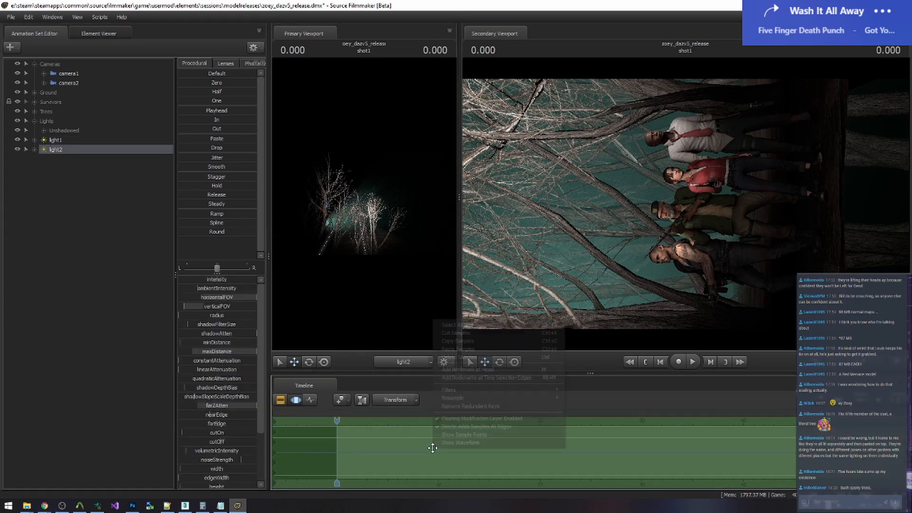
{"action": "left_click", "coordinate": [462, 342]}
{"action": "right_click", "coordinate": [445, 434]}
{"action": "left_click", "coordinate": [470, 335]}
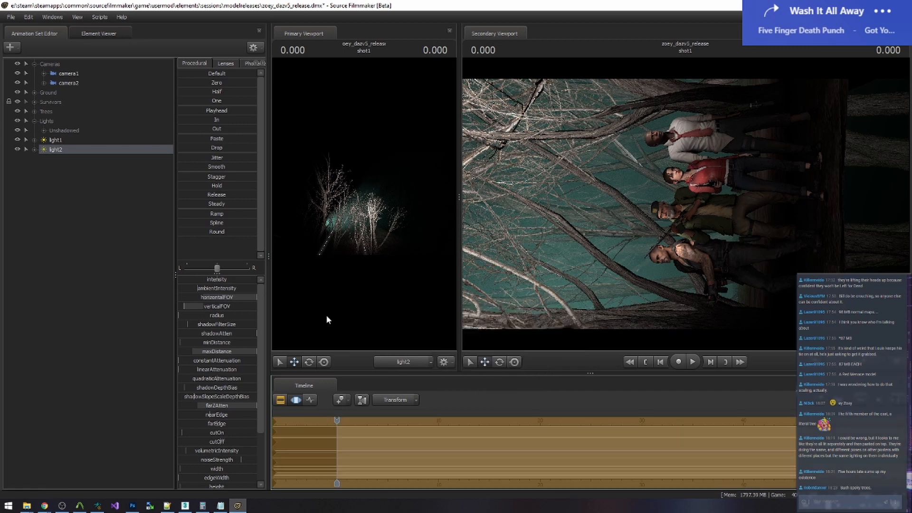
Copy the samples of light1's four color channels and paste them onto light2 so it takes the same teal tint
{"action": "left_click", "coordinate": [34, 140]}
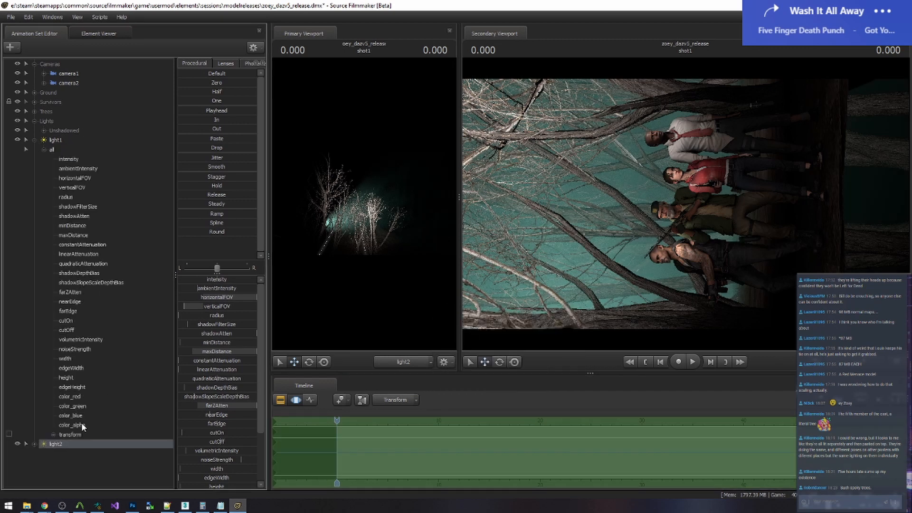
{"action": "left_click_drag", "start_coordinate": [82, 424], "coordinate": [79, 396]}
{"action": "right_click", "coordinate": [410, 461]}
{"action": "left_click", "coordinate": [434, 362]}
{"action": "left_click", "coordinate": [34, 140]}
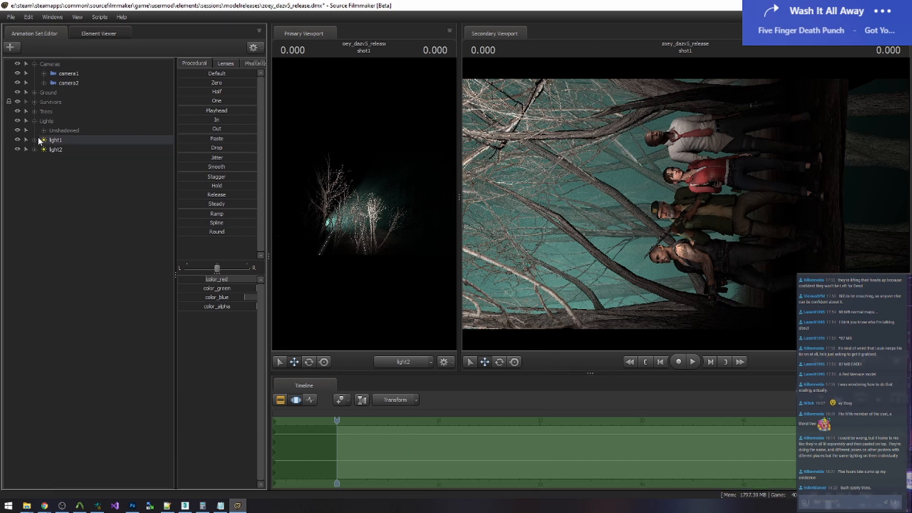
{"action": "left_click", "coordinate": [56, 150]}
{"action": "right_click", "coordinate": [447, 448]}
{"action": "left_click", "coordinate": [472, 348]}
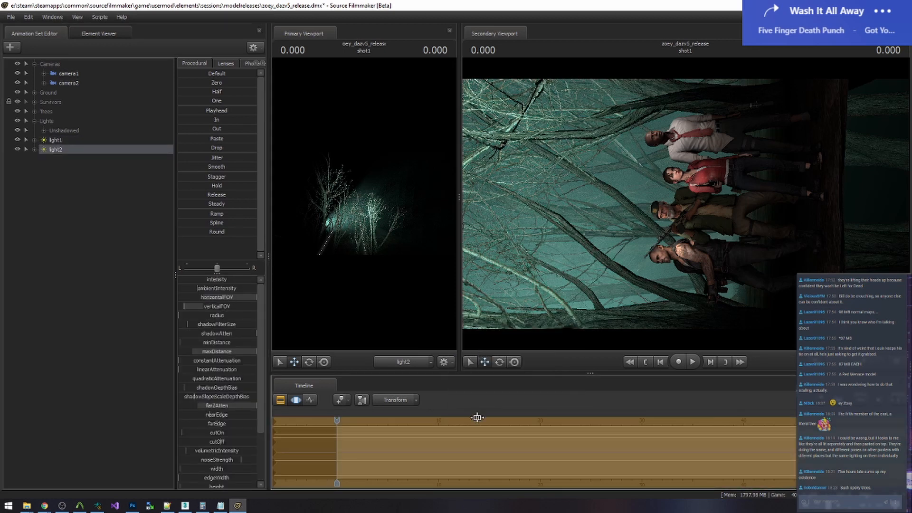
Raise light2's radius to its maximum and adjust its constant attenuation
{"action": "left_click", "coordinate": [52, 150]}
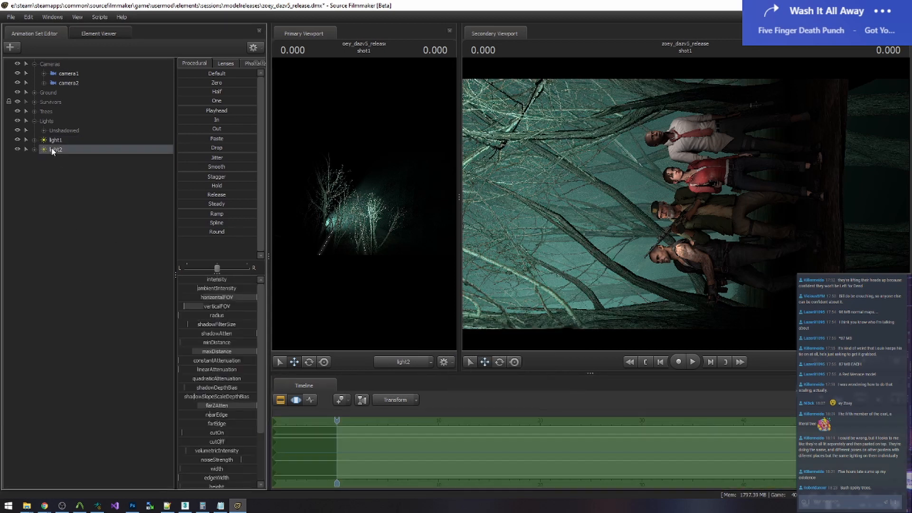
{"action": "left_click", "coordinate": [219, 316]}
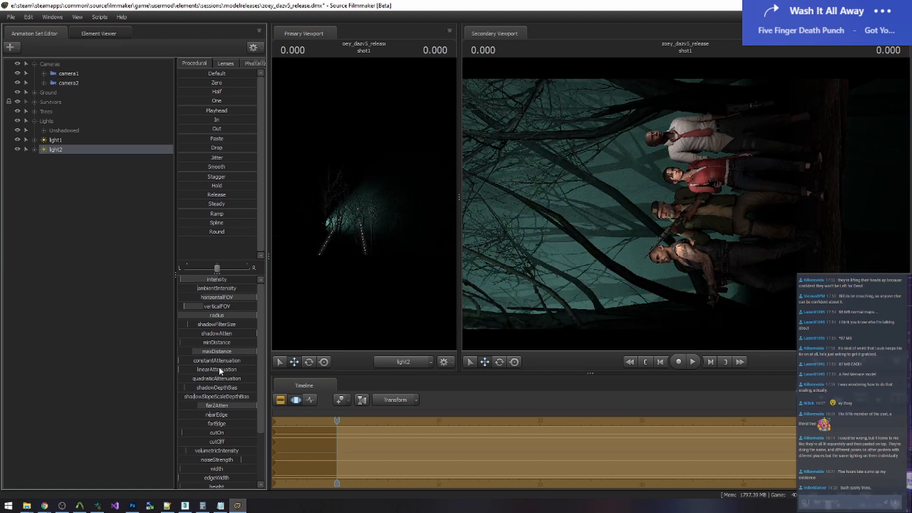
{"action": "left_click_drag", "start_coordinate": [214, 361], "coordinate": [217, 361]}
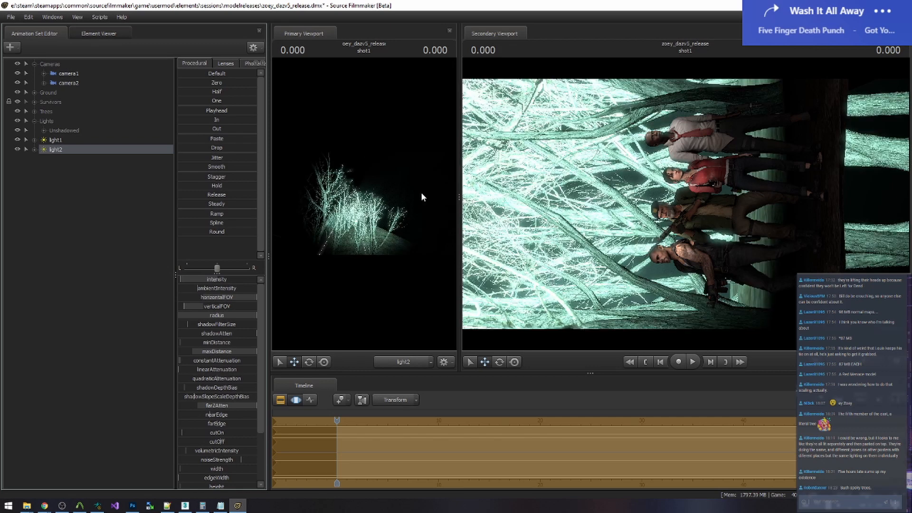
Remap the range of light2's intensity slider and lower the intensity until the trees are dark silhouettes against the fog
{"action": "right_click", "coordinate": [220, 281]}
{"action": "left_click", "coordinate": [234, 288]}
{"action": "double_click", "coordinate": [447, 248]}
{"action": "type", "text": "1000.000"}
{"action": "key", "text": "Tab"}
{"action": "type", "text": "5"}
{"action": "left_click", "coordinate": [443, 273]}
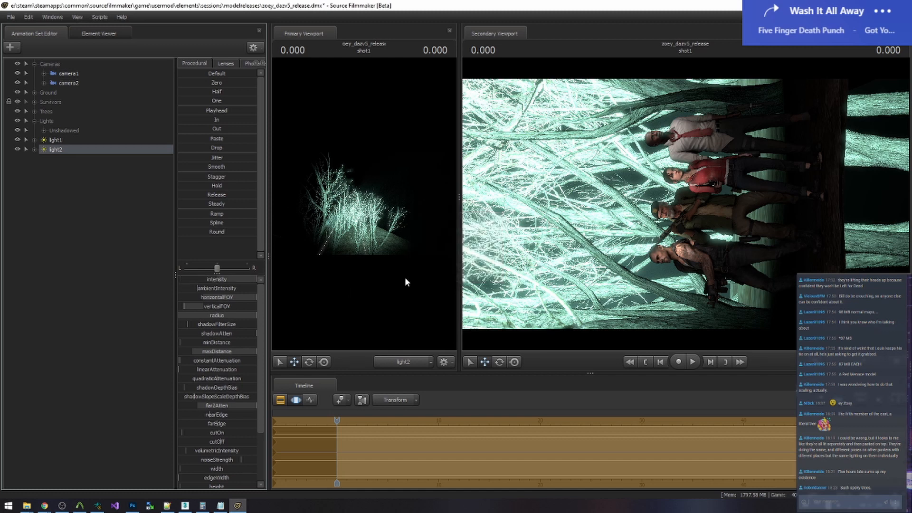
{"action": "left_click_drag", "start_coordinate": [256, 279], "coordinate": [255, 280]}
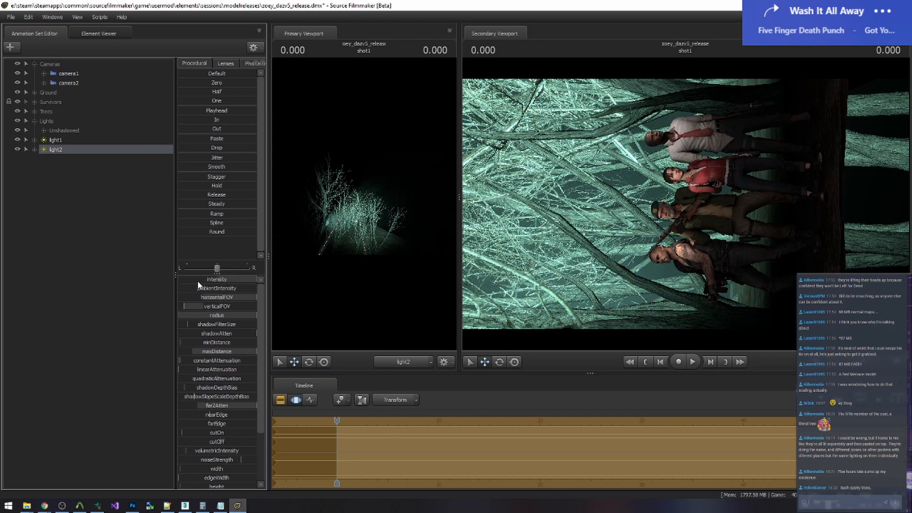
{"action": "left_click_drag", "start_coordinate": [198, 280], "coordinate": [179, 281]}
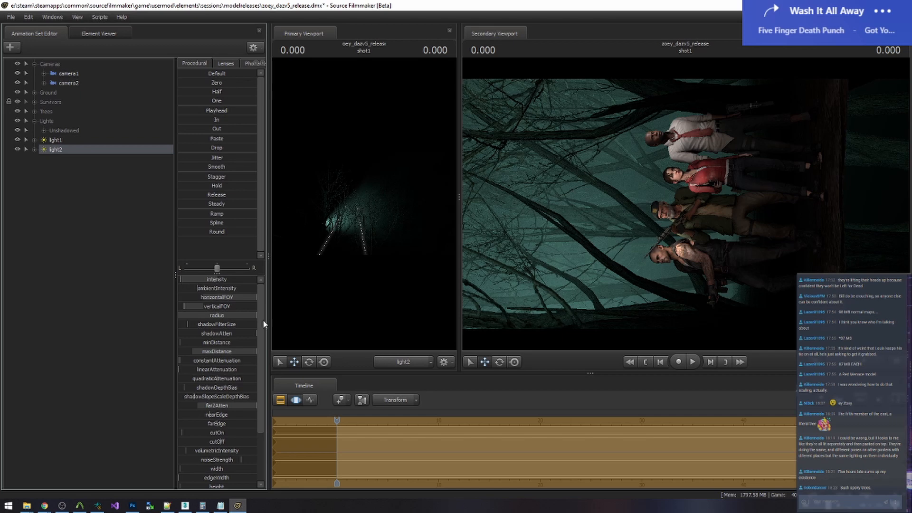
Check the lit scene in the Clip Editor with the secondary viewport enlarged
{"action": "left_click", "coordinate": [281, 400]}
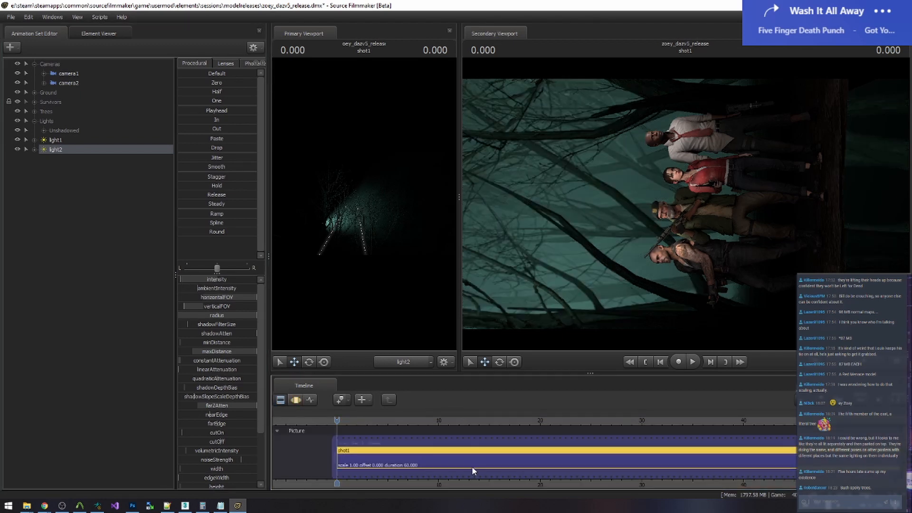
{"action": "left_click_drag", "start_coordinate": [457, 128], "coordinate": [319, 129]}
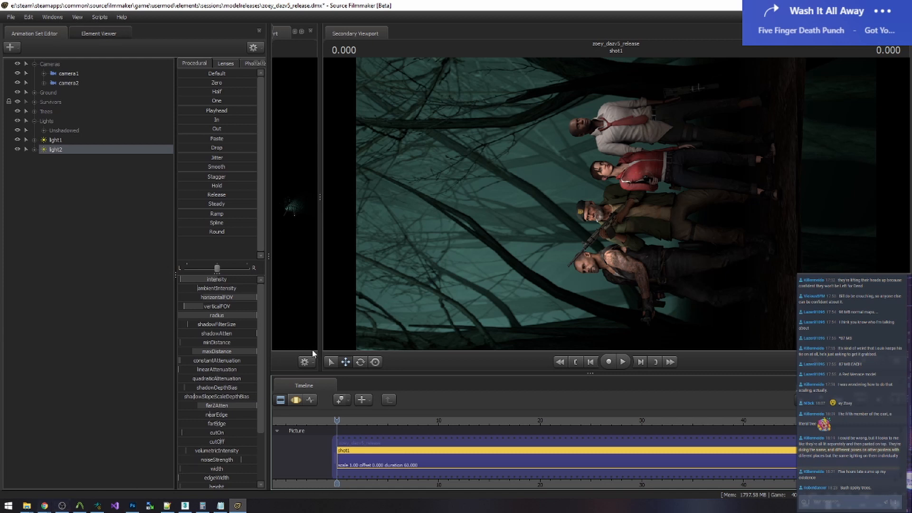
Look through light1 in the primary viewport and reposition it in the Motion Editor so its fog spreads over more of the trees
{"action": "left_click_drag", "start_coordinate": [53, 139], "coordinate": [444, 177]}
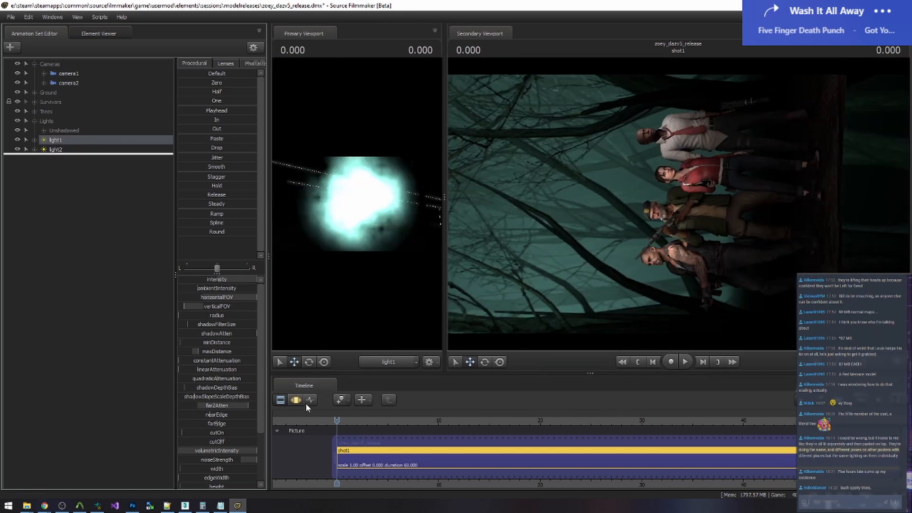
{"action": "left_click", "coordinate": [296, 400]}
{"action": "key", "text": "w"}
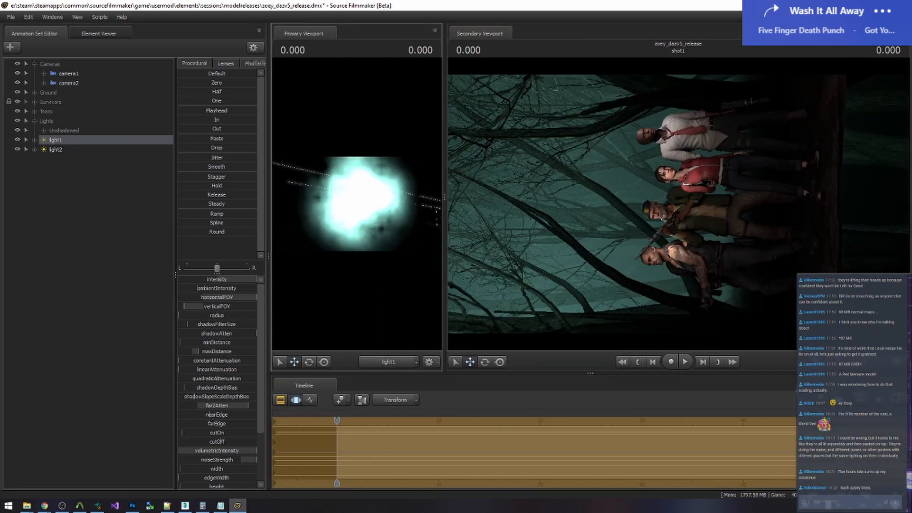
{"action": "key", "text": "w"}
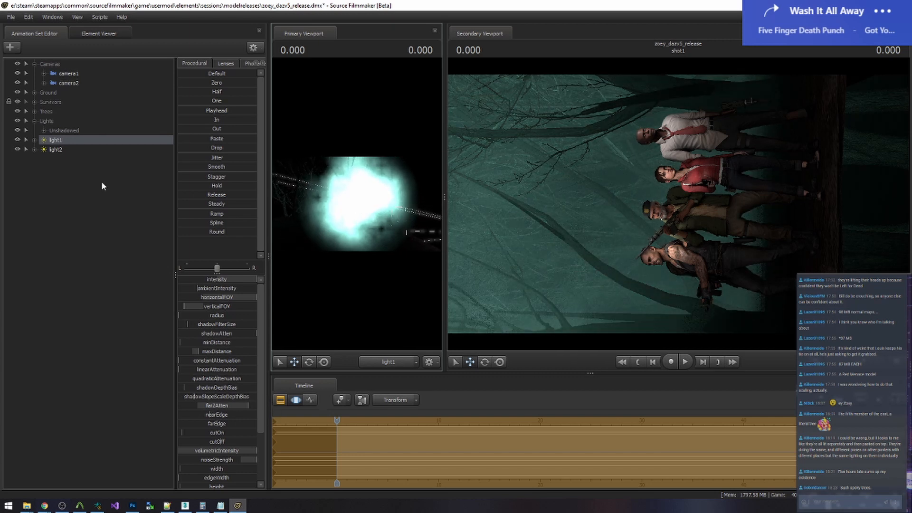
Add another light to the animation set list and hide it
{"action": "right_click", "coordinate": [84, 172]}
{"action": "left_click", "coordinate": [98, 230]}
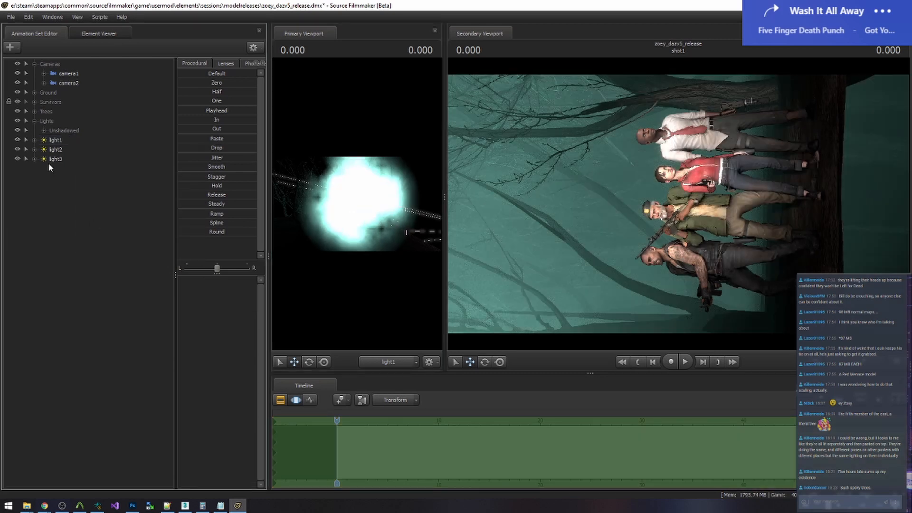
{"action": "left_click", "coordinate": [17, 159]}
Duplicate light1, look through the copy in the primary viewport, and shift it so its fog fills another depth of the forest
{"action": "right_click", "coordinate": [53, 142]}
{"action": "key", "text": "Escape"}
{"action": "right_click", "coordinate": [78, 203]}
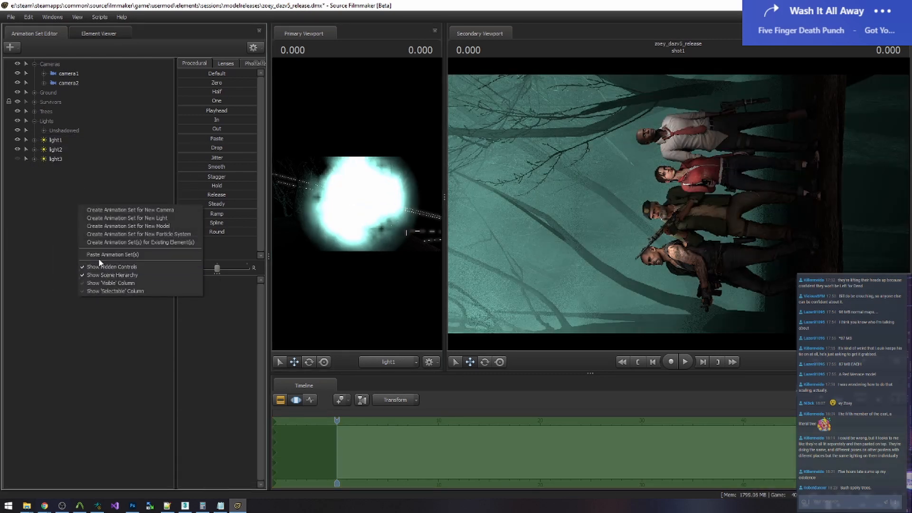
{"action": "left_click", "coordinate": [71, 185]}
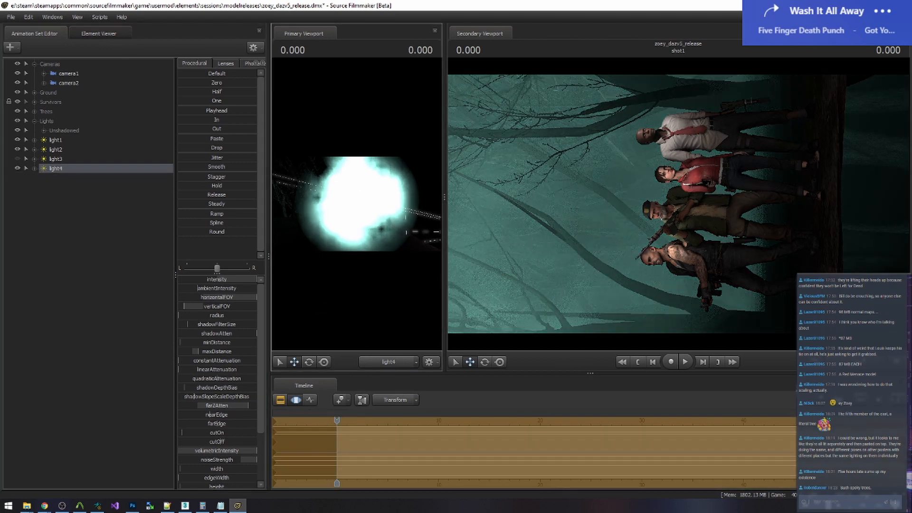
{"action": "left_click_drag", "start_coordinate": [356, 204], "coordinate": [402, 204]}
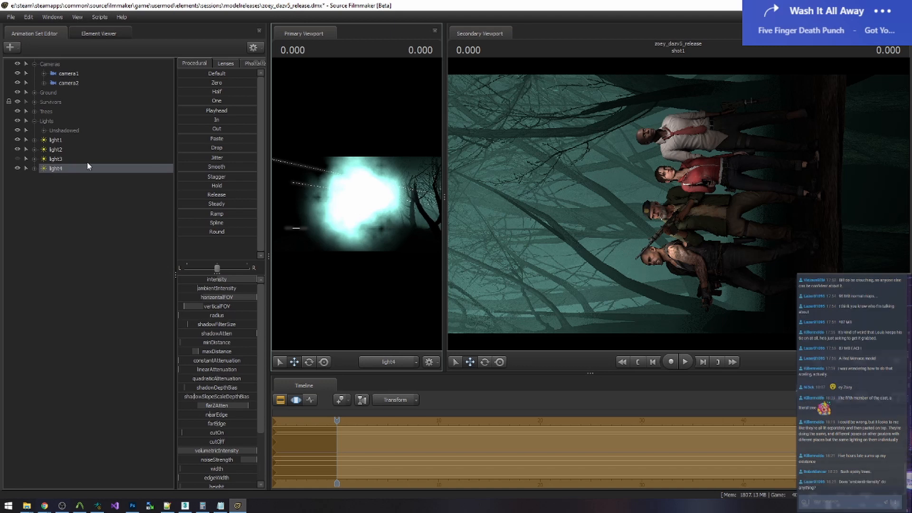
Duplicate light4 and reposition the copy through the primary viewport to add a further layer of fog behind the trees
{"action": "right_click", "coordinate": [55, 168]}
{"action": "right_click", "coordinate": [22, 218]}
{"action": "left_click", "coordinate": [67, 267]}
{"action": "left_click_drag", "start_coordinate": [56, 178], "coordinate": [356, 202]}
{"action": "mouse_move", "coordinate": [356, 202]}
{"action": "left_mouse_down"}
{"action": "mouse_move", "coordinate": [333, 202]}
{"action": "mouse_move", "coordinate": [387, 203]}
{"action": "mouse_move", "coordinate": [346, 203]}
{"action": "left_mouse_up"}
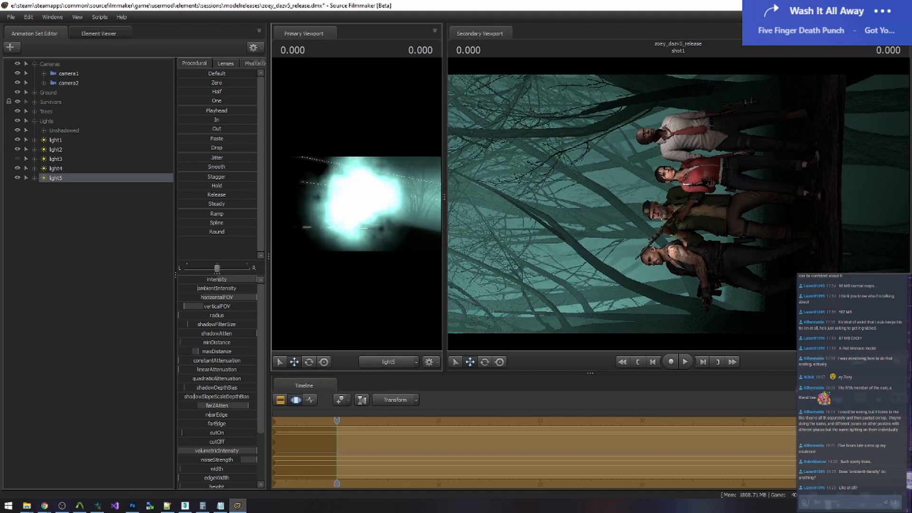
Switch to the Clip Editor and look through light1 in the primary viewport
{"action": "left_click", "coordinate": [278, 400]}
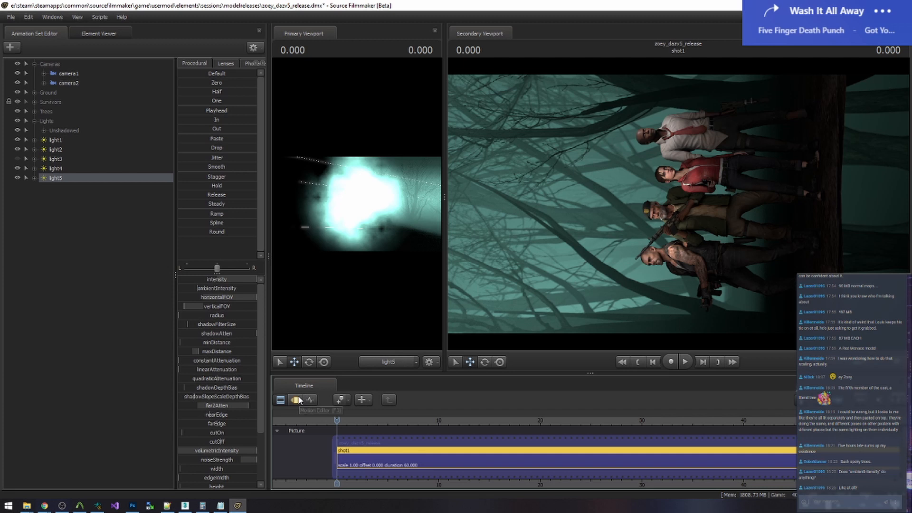
{"action": "right_click", "coordinate": [59, 141]}
{"action": "left_click_drag", "start_coordinate": [57, 140], "coordinate": [314, 181]}
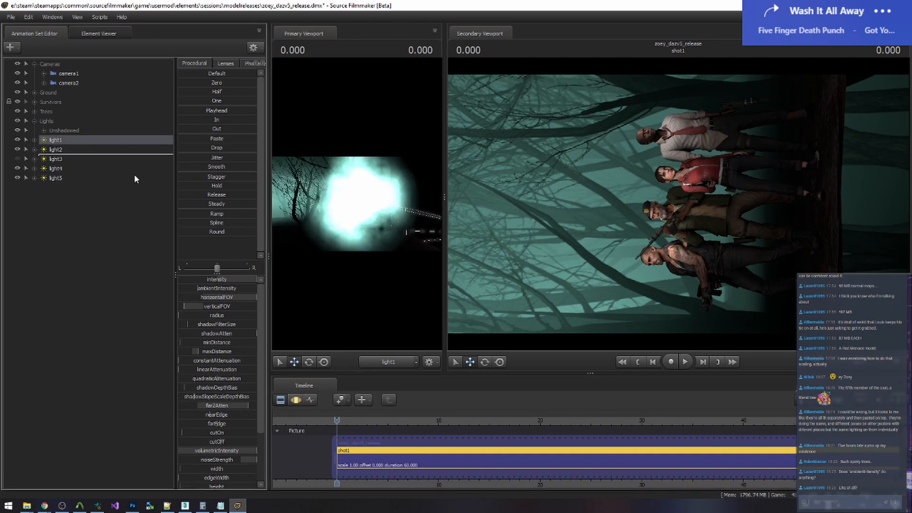
Rename light1 as Fog Forward
{"action": "right_click", "coordinate": [57, 141]}
{"action": "left_click", "coordinate": [71, 142]}
{"action": "type", "text": "log "}
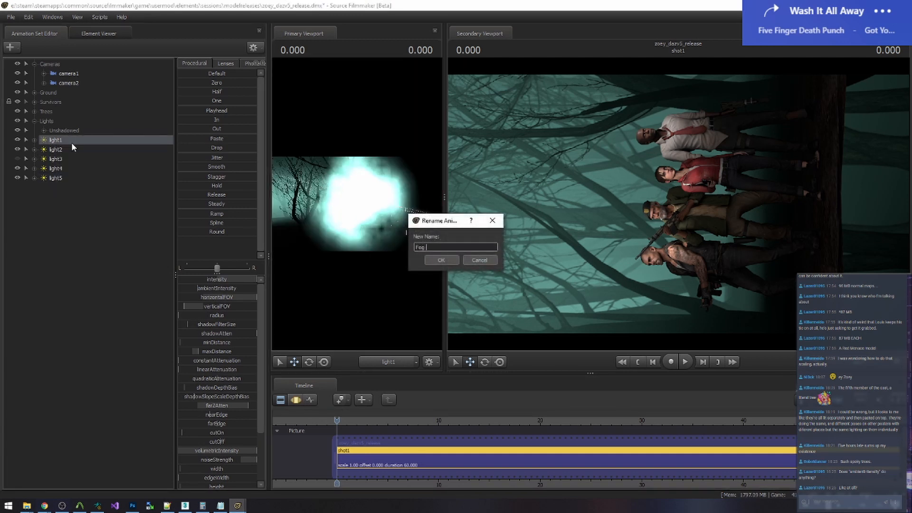
{"action": "type", "text": "Forward"}
{"action": "left_click", "coordinate": [441, 260]}
Rename light4 as Fog Mid
{"action": "right_click", "coordinate": [59, 168]}
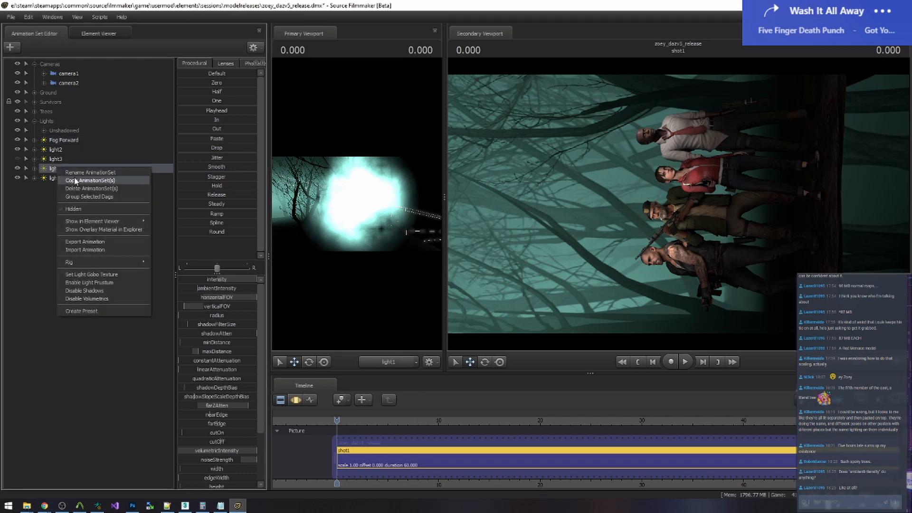
{"action": "left_click", "coordinate": [75, 181]}
{"action": "right_click", "coordinate": [60, 167]}
{"action": "left_click", "coordinate": [78, 172]}
{"action": "type", "text": "F"}
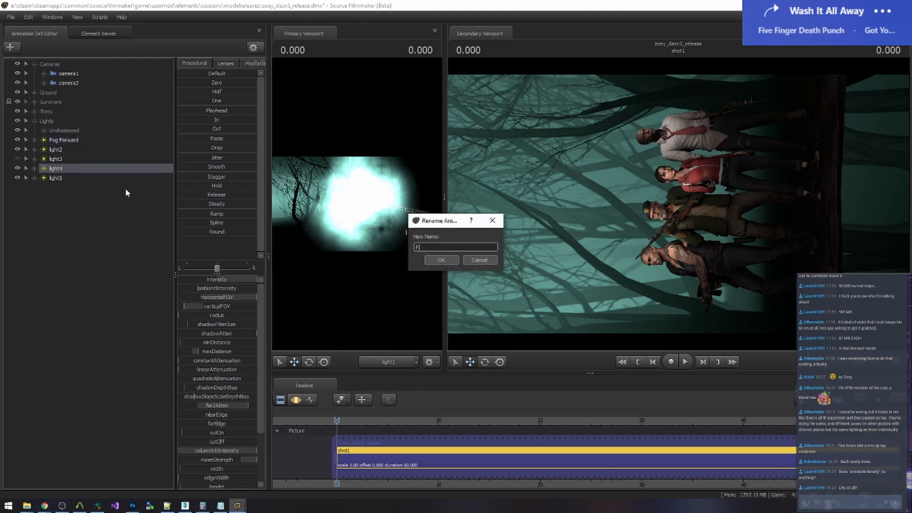
{"action": "type", "text": "og Mid"}
{"action": "left_click", "coordinate": [441, 260]}
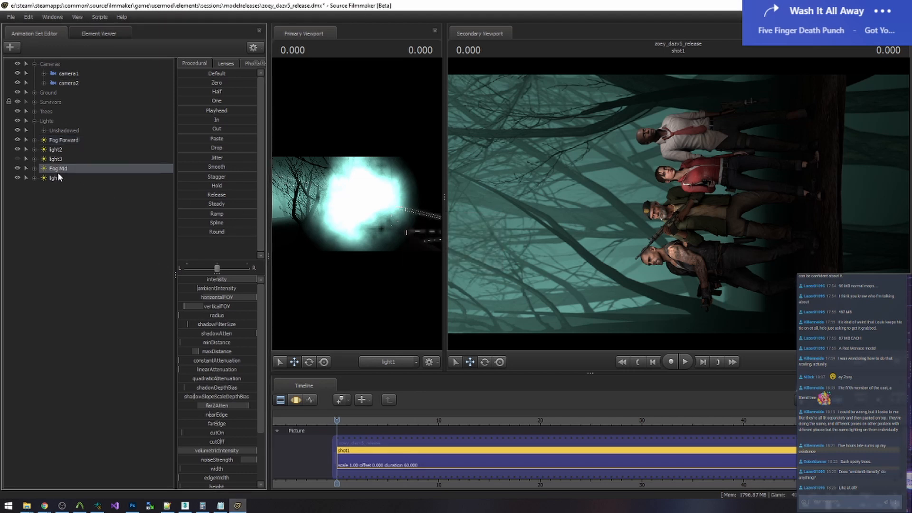
Rename light5 as Fog Rear
{"action": "right_click", "coordinate": [59, 177]}
{"action": "left_click", "coordinate": [68, 180]}
{"action": "type", "text": "Fog Rear"}
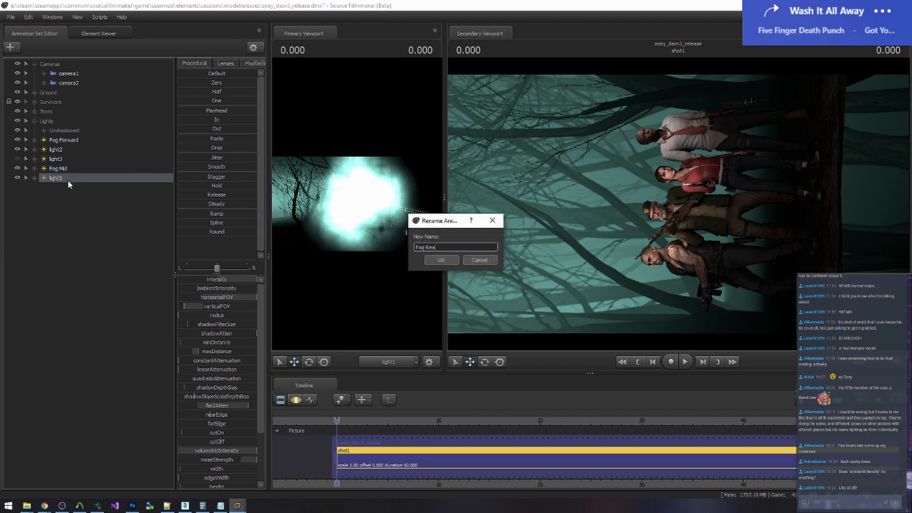
{"action": "left_click", "coordinate": [440, 261]}
Move Fog Mid and Fog Rear directly beneath Fog Forward and group the three lights under the name Fog
{"action": "left_click", "coordinate": [65, 167], "text": "shift"}
{"action": "left_click_drag", "start_coordinate": [64, 167], "coordinate": [61, 147]}
{"action": "left_click", "coordinate": [66, 158]}
{"action": "left_click", "coordinate": [65, 140], "text": "shift"}
{"action": "right_click", "coordinate": [64, 139]}
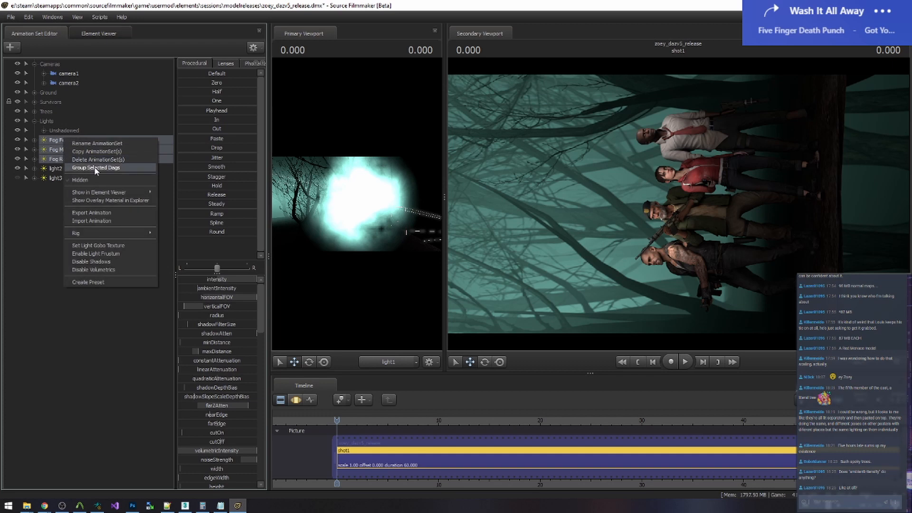
{"action": "left_click", "coordinate": [93, 168]}
{"action": "type", "text": "Fog"}
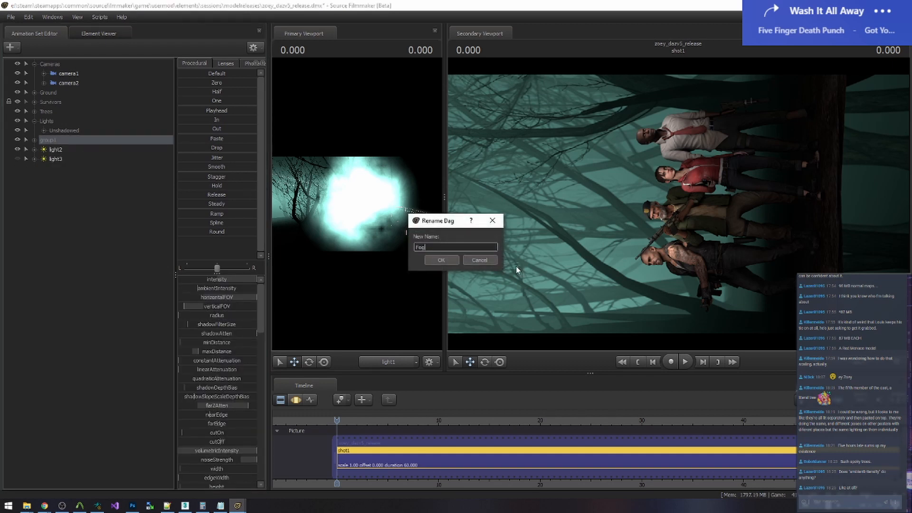
{"action": "left_click", "coordinate": [441, 260]}
Look through light2 in the primary viewport and toggle its visibility to check its effect on the scene
{"action": "left_click", "coordinate": [52, 151]}
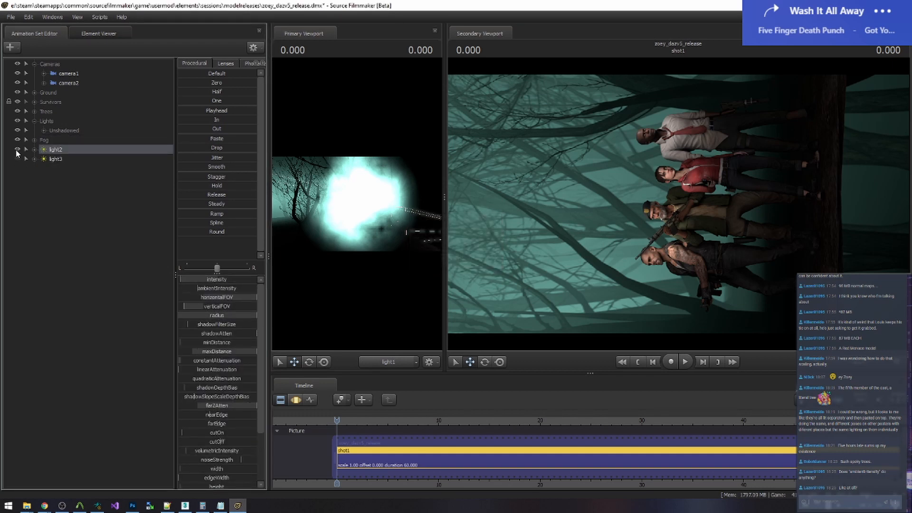
{"action": "left_click_drag", "start_coordinate": [48, 149], "coordinate": [375, 183]}
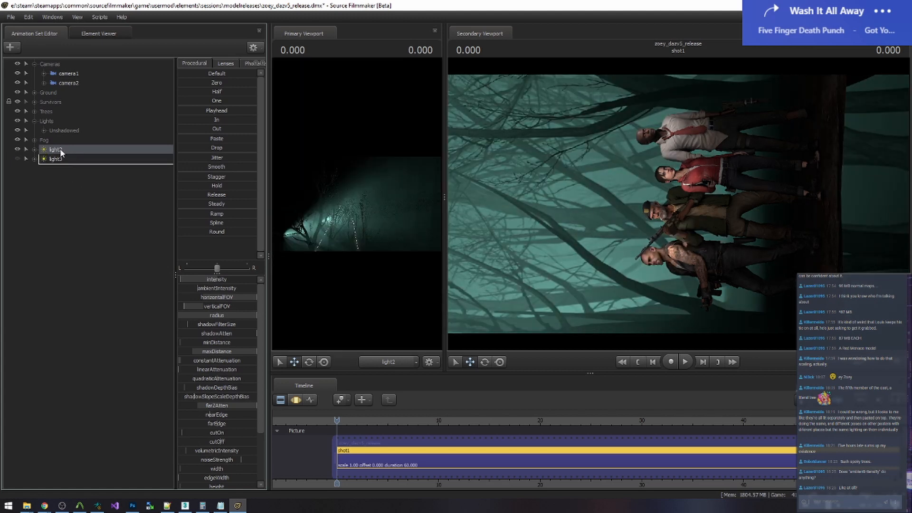
{"action": "left_click", "coordinate": [18, 150]}
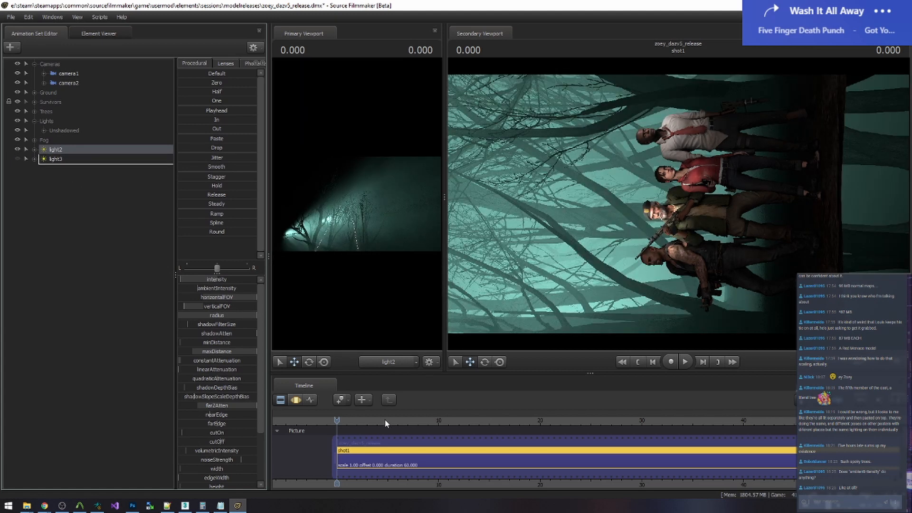
Re-aim light2 through the primary viewport so it casts a softer light on the background trees
{"action": "left_click", "coordinate": [300, 399]}
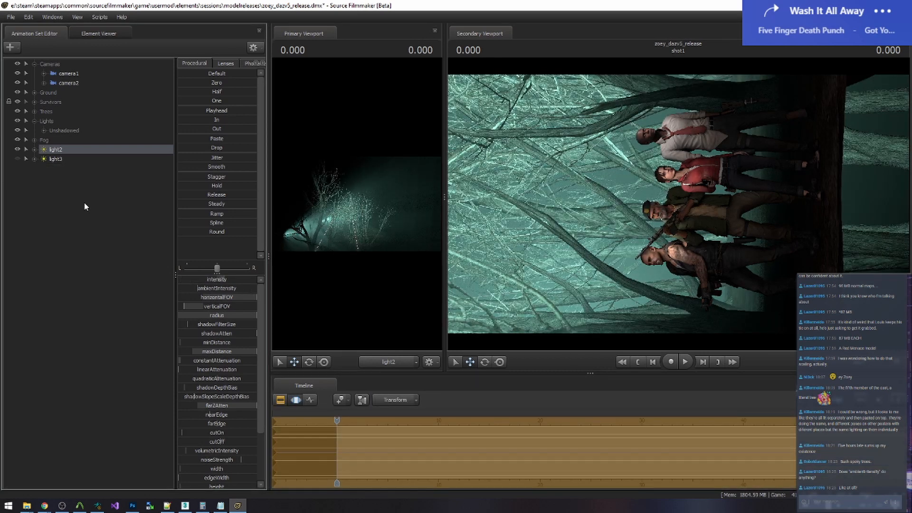
{"action": "left_click_drag", "start_coordinate": [356, 205], "coordinate": [356, 220]}
{"action": "left_click", "coordinate": [282, 399]}
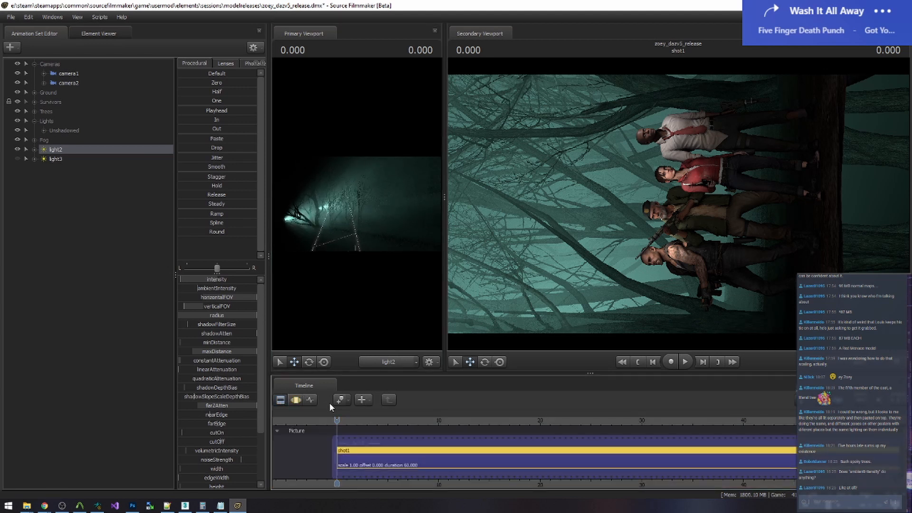
Rename light2 as Trees Ambient and file it inside the existing light groups
{"action": "right_click", "coordinate": [70, 155]}
{"action": "left_click", "coordinate": [72, 160]}
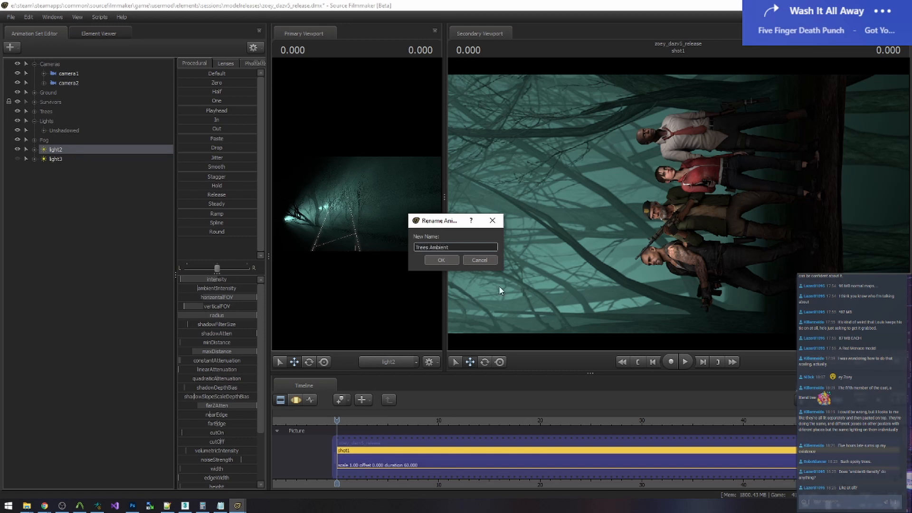
{"action": "left_click", "coordinate": [441, 260]}
{"action": "right_click", "coordinate": [57, 147]}
{"action": "left_click", "coordinate": [52, 152]}
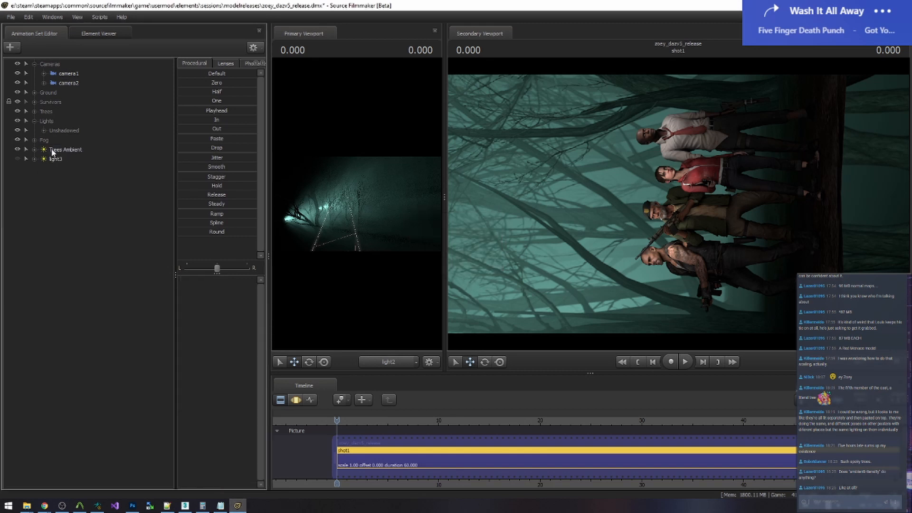
{"action": "right_click", "coordinate": [52, 152]}
{"action": "left_click", "coordinate": [47, 152]}
{"action": "left_click", "coordinate": [53, 150]}
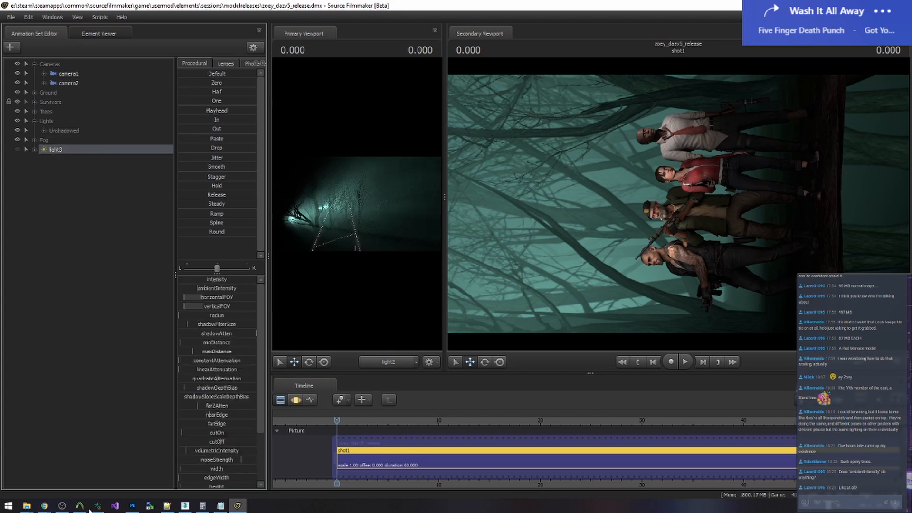
Check the Dead Ringer poster in the browser, then make light3 visible and look through it in the primary viewport
{"action": "mouse_move", "coordinate": [44, 506]}
{"action": "left_click", "coordinate": [48, 464]}
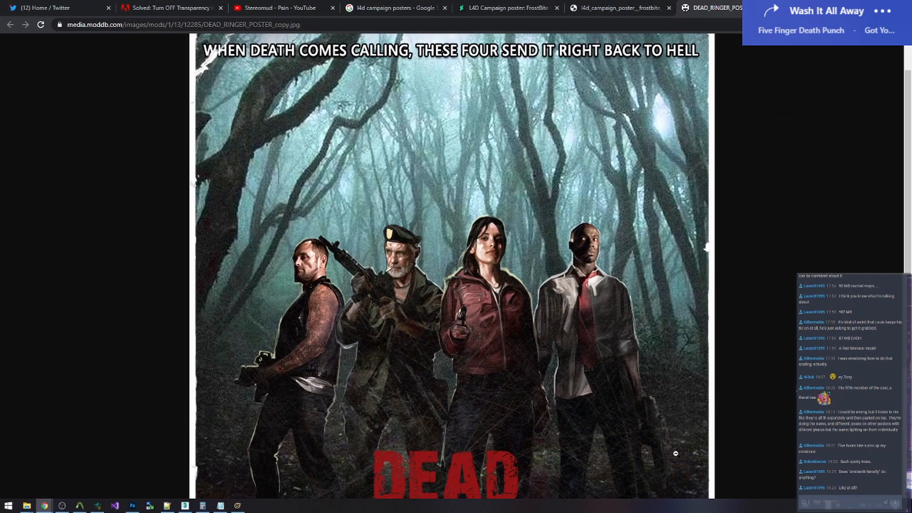
{"action": "left_click", "coordinate": [857, 7]}
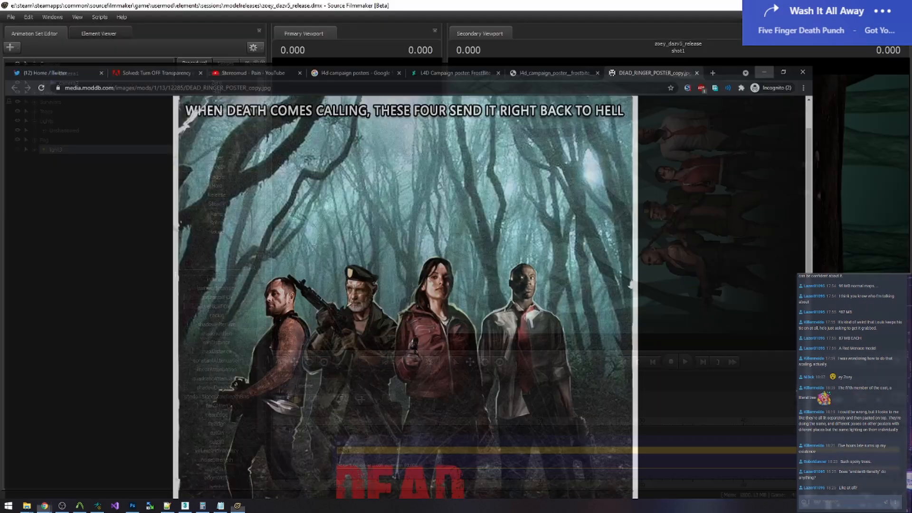
{"action": "left_click", "coordinate": [18, 148]}
{"action": "left_click_drag", "start_coordinate": [64, 151], "coordinate": [367, 237]}
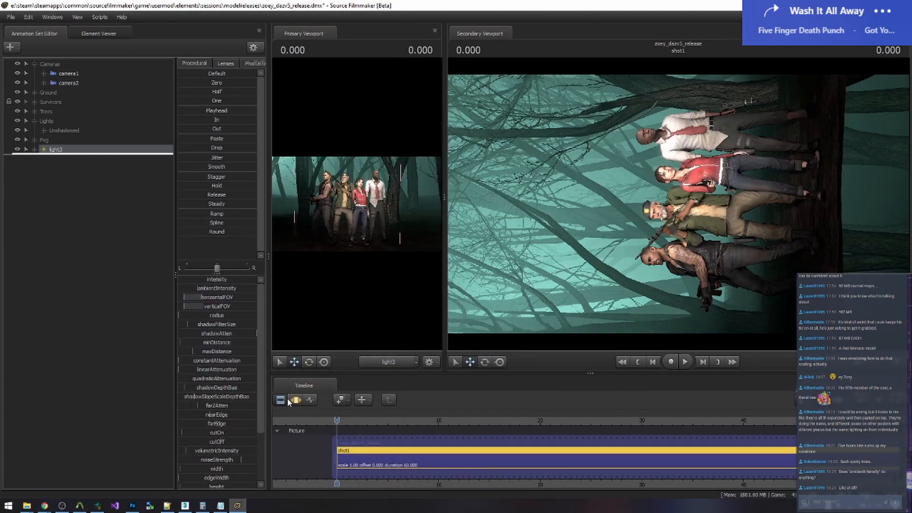
Move light3 to shine down on the trees and ground around the survivors and widen its horizontal field of view
{"action": "left_click", "coordinate": [288, 400]}
{"action": "mouse_move", "coordinate": [357, 204]}
{"action": "left_mouse_down"}
{"action": "mouse_move", "coordinate": [356, 171]}
{"action": "mouse_move", "coordinate": [356, 214]}
{"action": "left_mouse_up"}
{"action": "key", "text": "s"}
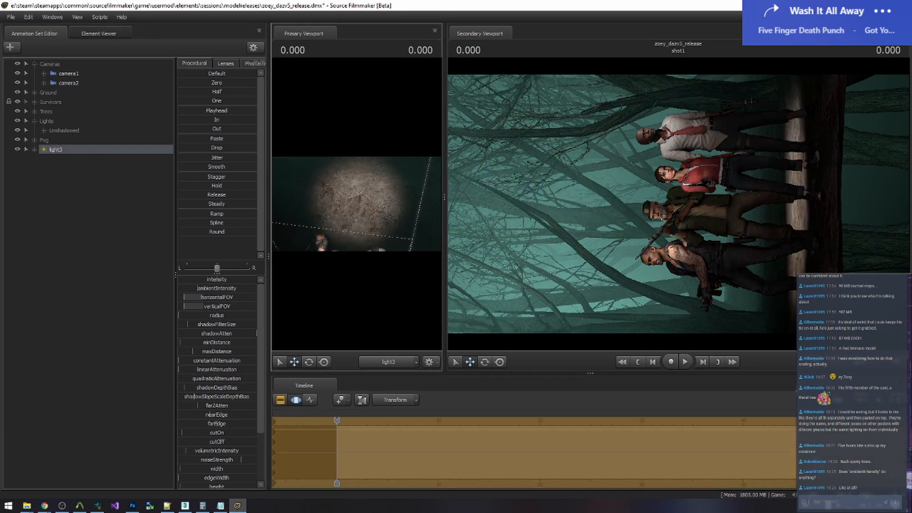
{"action": "left_click_drag", "start_coordinate": [200, 298], "coordinate": [238, 297]}
{"action": "left_click_drag", "start_coordinate": [381, 202], "coordinate": [356, 204]}
{"action": "key", "text": "s"}
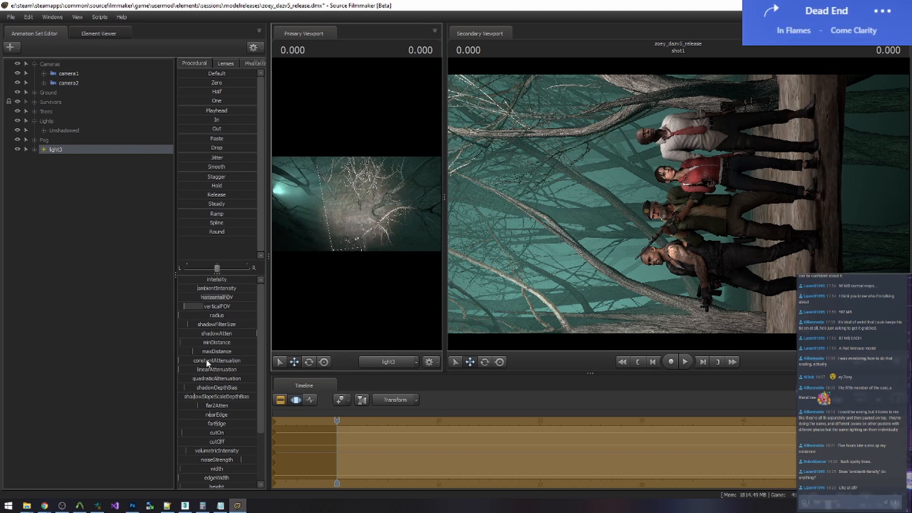
Tint light3 teal, increase its radius and lower its intensity
{"action": "scroll", "coordinate": [215, 356], "scroll_direction": "down", "scroll_amount": 3}
{"action": "right_click", "coordinate": [370, 435]}
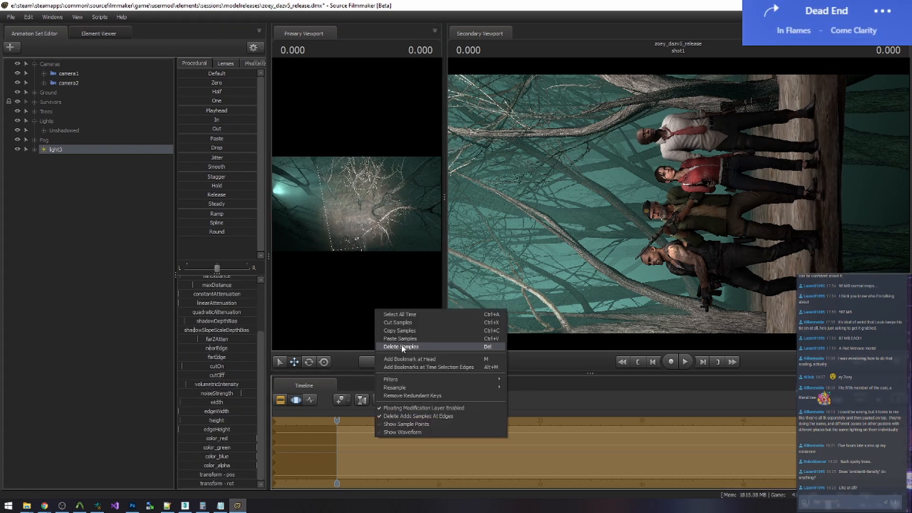
{"action": "left_click", "coordinate": [402, 345]}
{"action": "scroll", "coordinate": [220, 283], "scroll_direction": "up", "scroll_amount": 3}
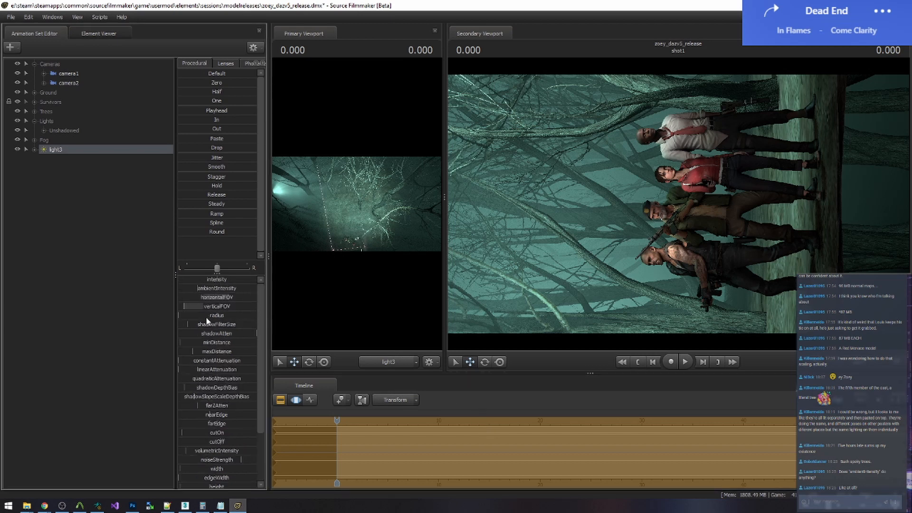
{"action": "left_click_drag", "start_coordinate": [206, 318], "coordinate": [244, 318]}
{"action": "left_click_drag", "start_coordinate": [227, 280], "coordinate": [189, 277]}
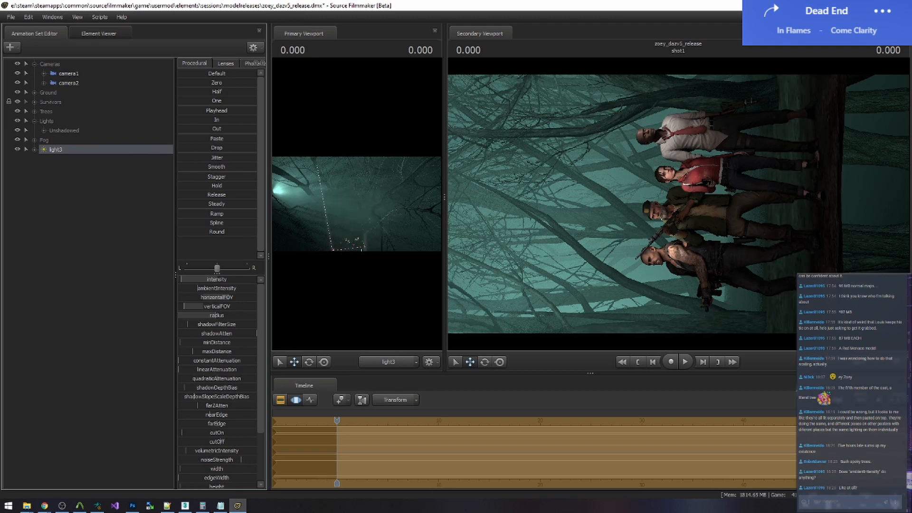
{"action": "key", "text": "F2"}
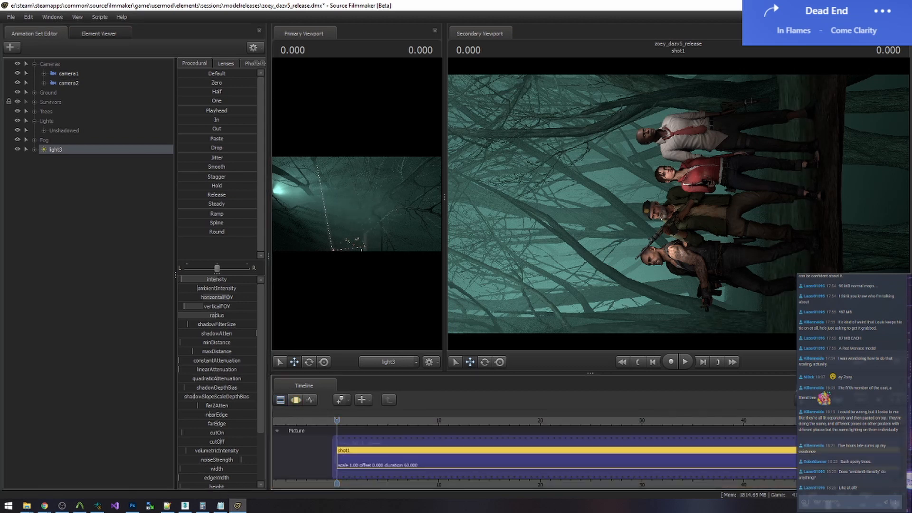
Compare the scene with the Dead Ringer poster and fine-tune light3's red and green colour values to match its teal tone
{"action": "mouse_move", "coordinate": [49, 505]}
{"action": "left_click", "coordinate": [52, 471]}
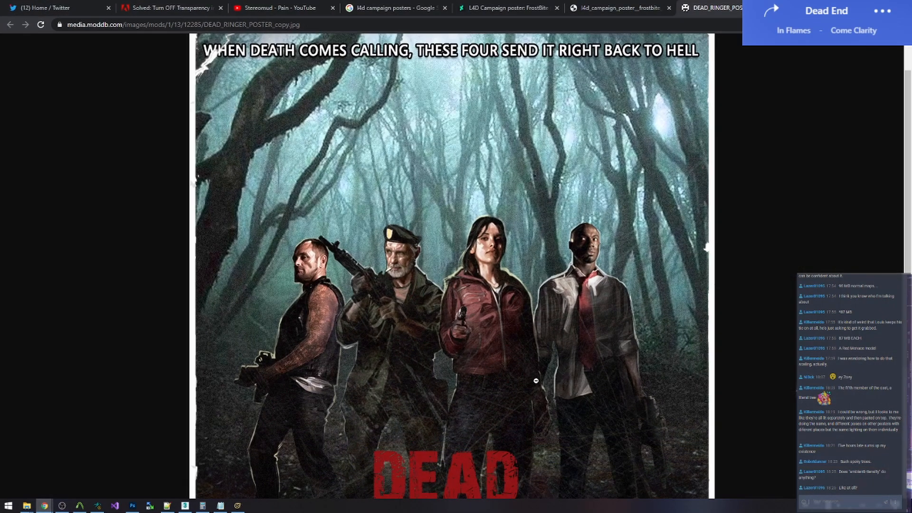
{"action": "scroll", "coordinate": [550, 374], "scroll_direction": "down", "scroll_amount": 3}
{"action": "key", "text": "alt+Tab"}
{"action": "key", "text": "F3"}
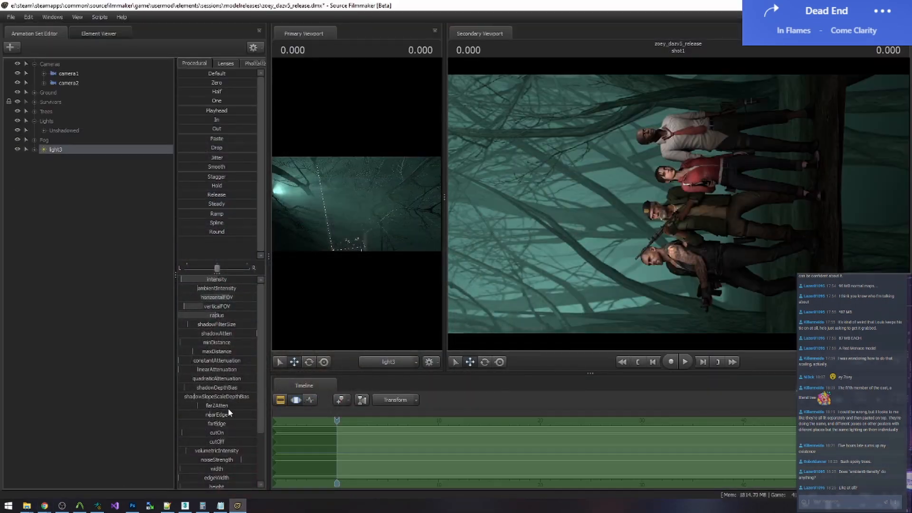
{"action": "scroll", "coordinate": [228, 409], "scroll_direction": "down", "scroll_amount": 3}
{"action": "mouse_move", "coordinate": [246, 456]}
{"action": "left_mouse_down"}
{"action": "mouse_move", "coordinate": [256, 457]}
{"action": "mouse_move", "coordinate": [243, 449]}
{"action": "left_mouse_up"}
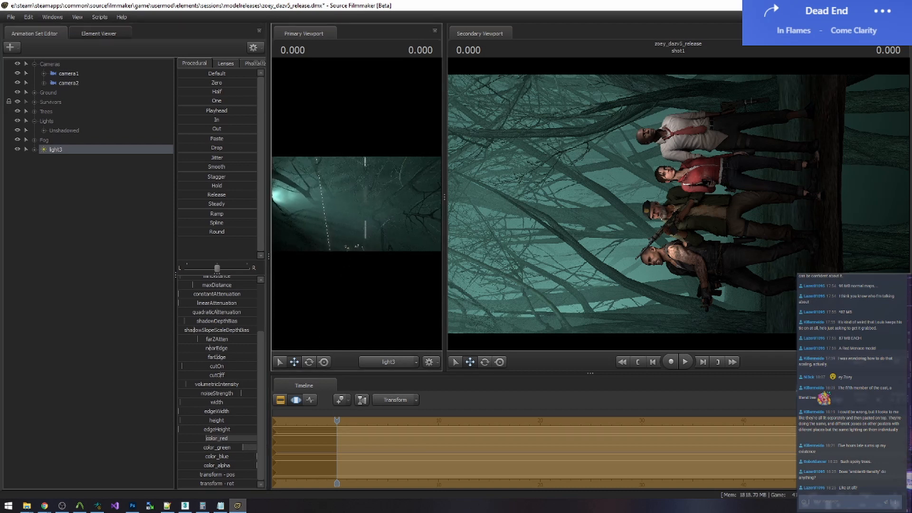
{"action": "left_click", "coordinate": [296, 399]}
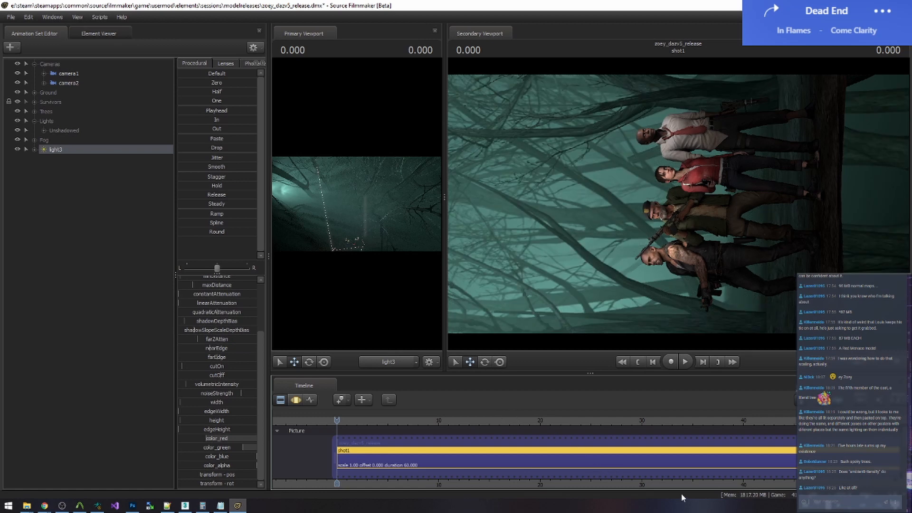
{"action": "left_click", "coordinate": [48, 507]}
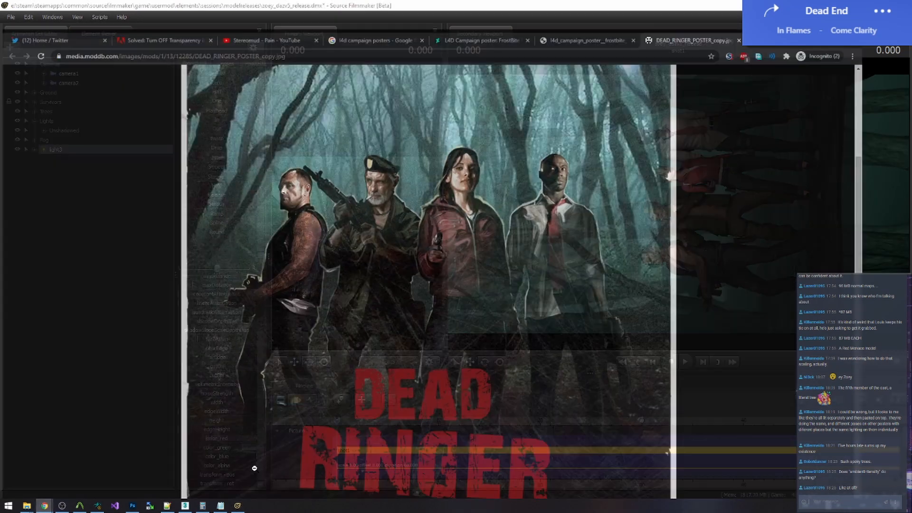
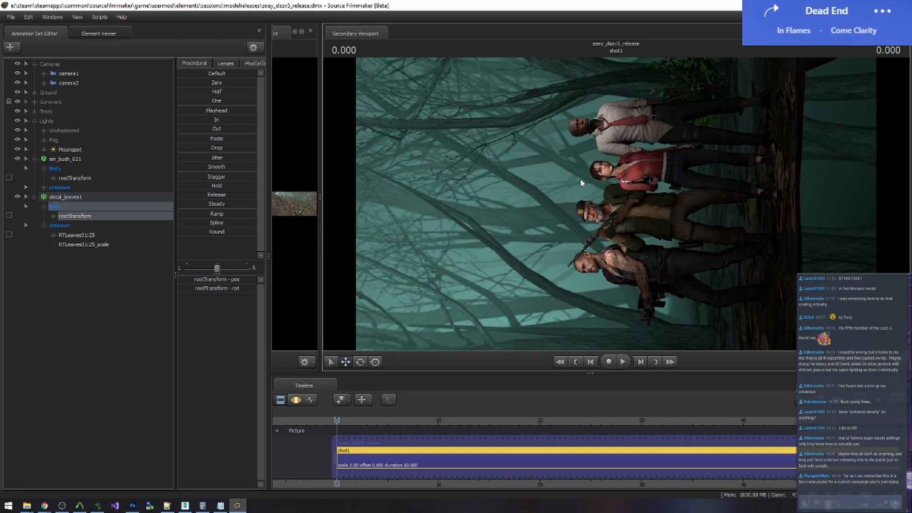
Group the sm_bush_021 and decal_leaves1 models and name the group Environment
{"action": "left_click", "coordinate": [35, 159]}
{"action": "left_click", "coordinate": [35, 169]}
{"action": "left_click_drag", "start_coordinate": [72, 186], "coordinate": [67, 160]}
{"action": "right_click", "coordinate": [68, 161]}
{"action": "left_click", "coordinate": [95, 191]}
{"action": "double_click", "coordinate": [55, 161]}
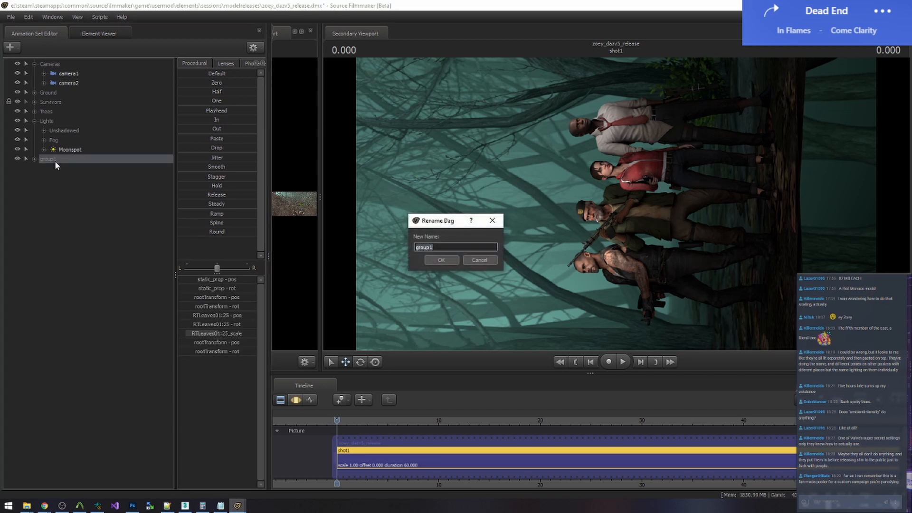
{"action": "type", "text": "Environment"}
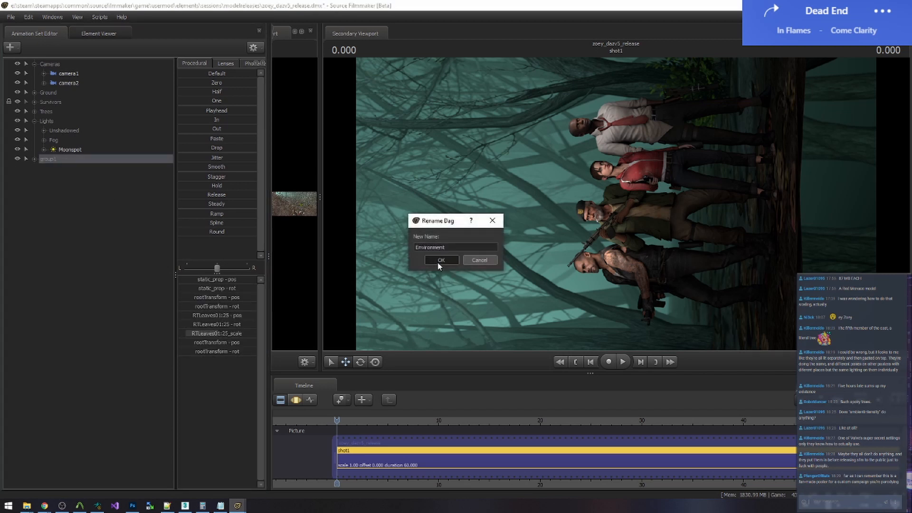
{"action": "left_click", "coordinate": [438, 261]}
Create a new light, hide the Lights group to isolate it, and look through it in an enlarged primary viewport
{"action": "right_click", "coordinate": [75, 250]}
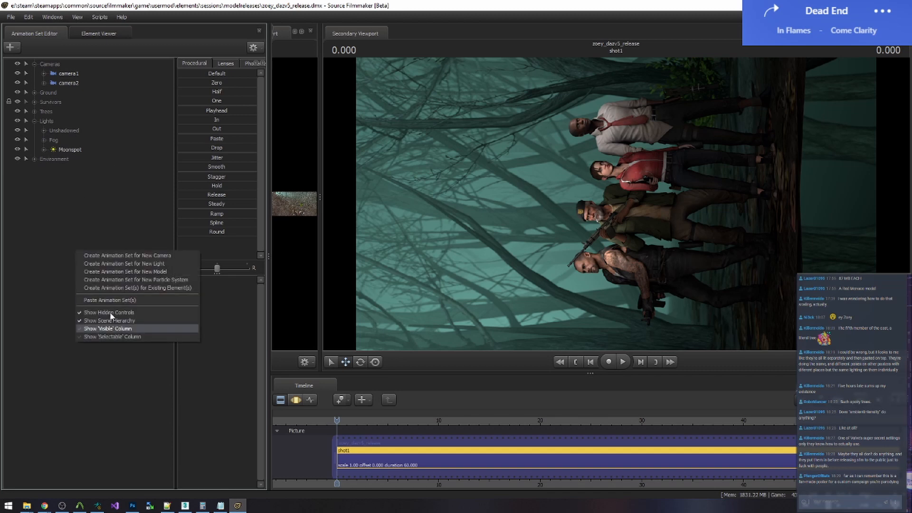
{"action": "left_click", "coordinate": [119, 264]}
{"action": "left_click", "coordinate": [18, 121]}
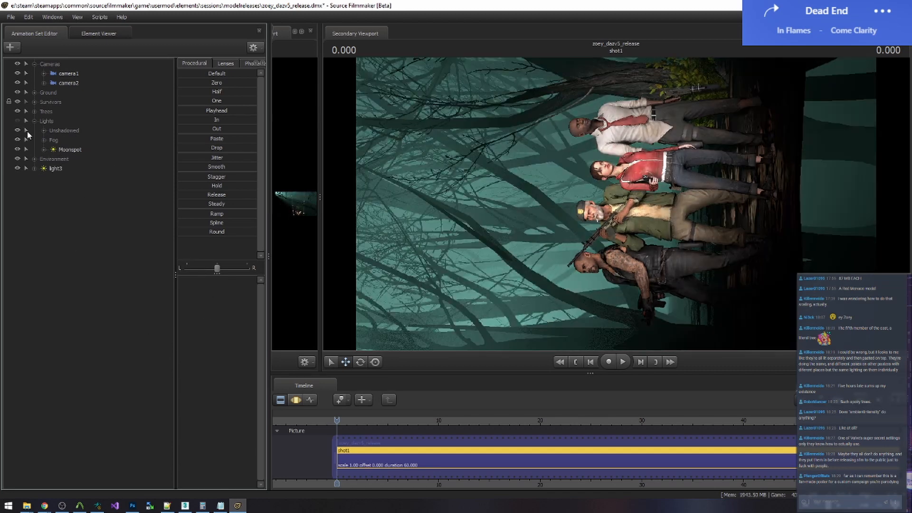
{"action": "left_click", "coordinate": [55, 168]}
{"action": "left_click_drag", "start_coordinate": [262, 173], "coordinate": [560, 182]}
{"action": "left_click", "coordinate": [296, 400]}
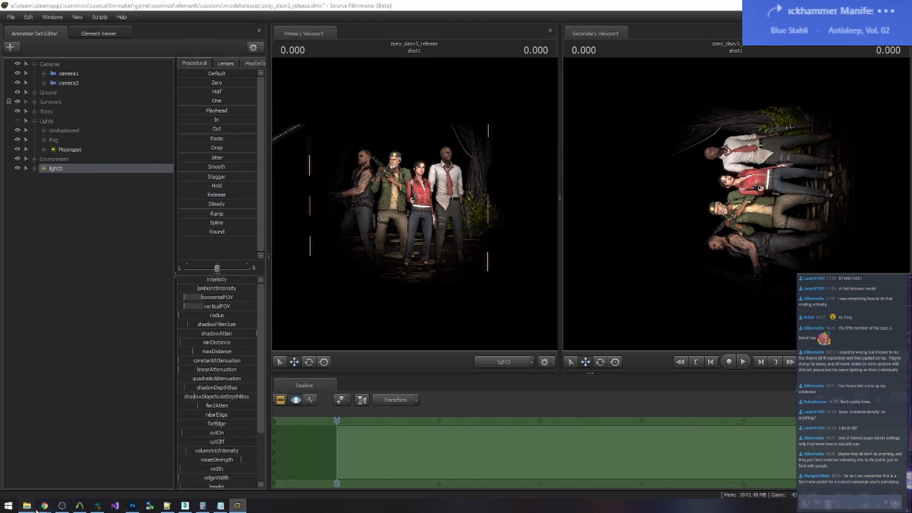
Using the Dead Ringer poster as reference, place the new light3 beside the survivors and aim it across the group from the side
{"action": "mouse_move", "coordinate": [44, 505]}
{"action": "left_click", "coordinate": [54, 466]}
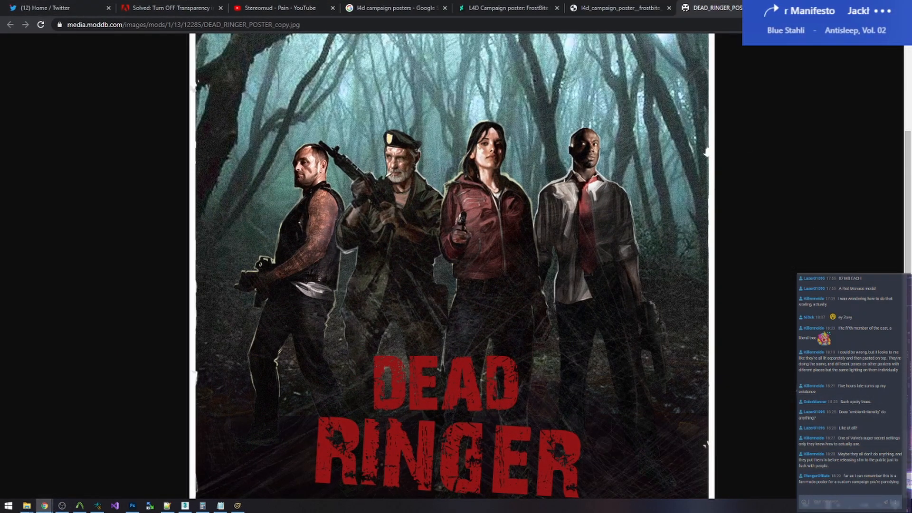
{"action": "key", "text": "alt+Tab"}
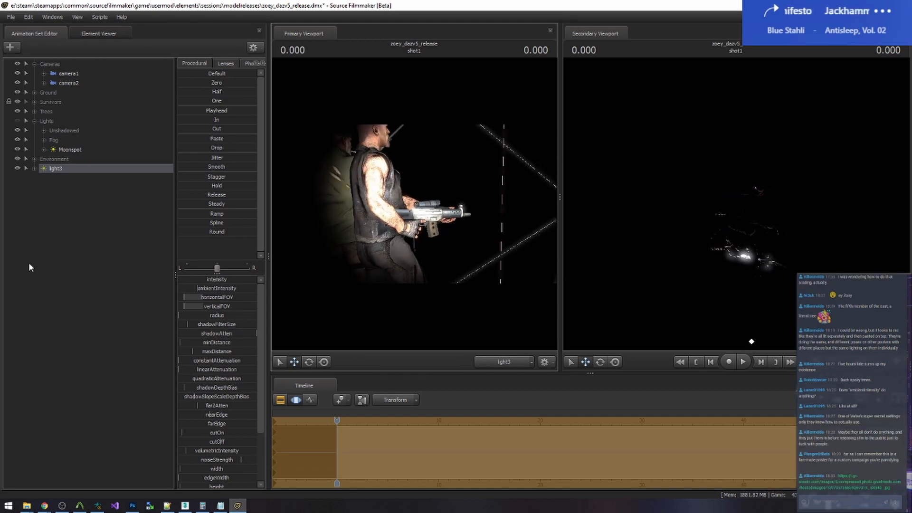
{"action": "right_click", "coordinate": [60, 170]}
{"action": "left_click", "coordinate": [97, 296]}
{"action": "mouse_move", "coordinate": [421, 235]}
{"action": "left_mouse_down"}
{"action": "mouse_move", "coordinate": [399, 235]}
{"action": "mouse_move", "coordinate": [445, 235]}
{"action": "mouse_move", "coordinate": [404, 233]}
{"action": "mouse_move", "coordinate": [425, 233]}
{"action": "left_mouse_up"}
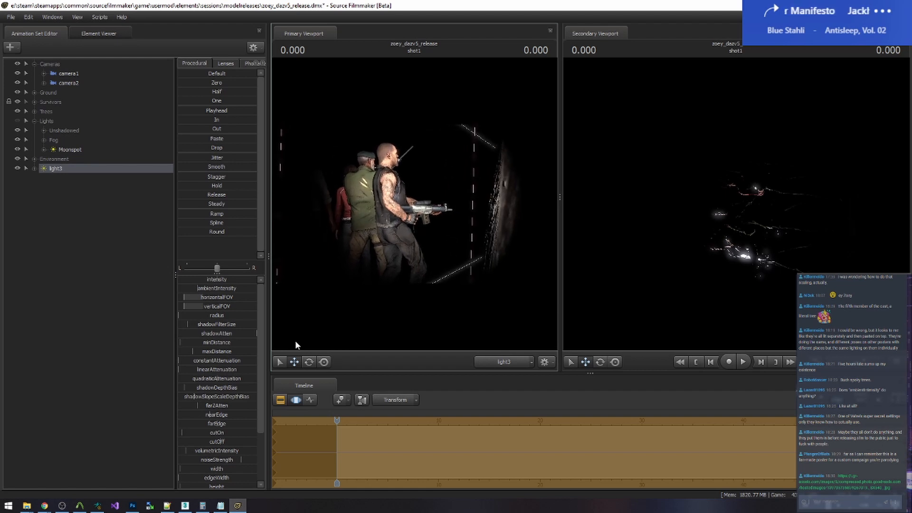
Tint light3 a warm orange by strongly lowering its blue and slightly lowering its green colour values
{"action": "scroll", "coordinate": [237, 442], "scroll_direction": "down", "scroll_amount": 2}
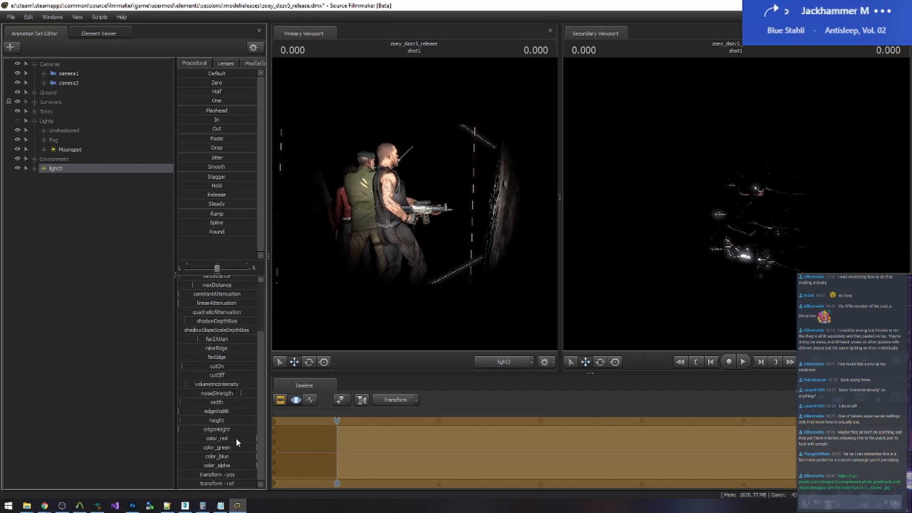
{"action": "left_click_drag", "start_coordinate": [247, 460], "coordinate": [208, 457]}
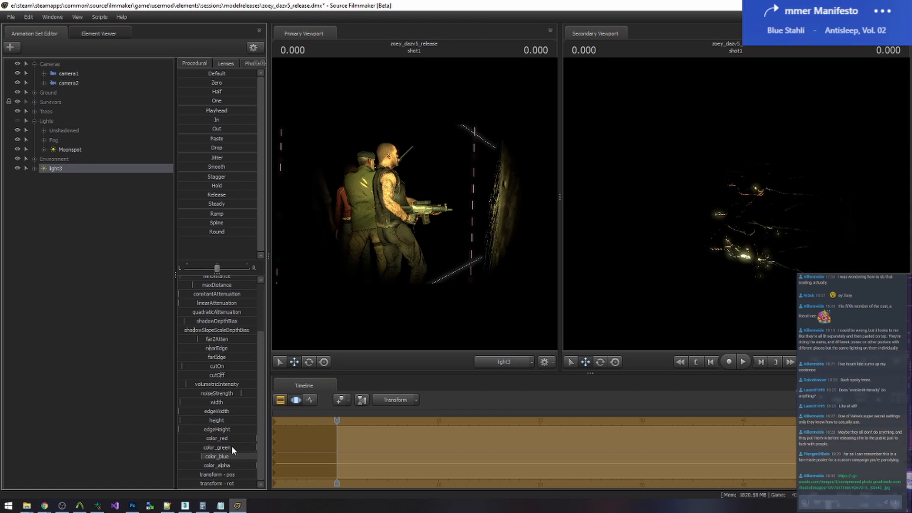
{"action": "left_click_drag", "start_coordinate": [253, 448], "coordinate": [225, 447]}
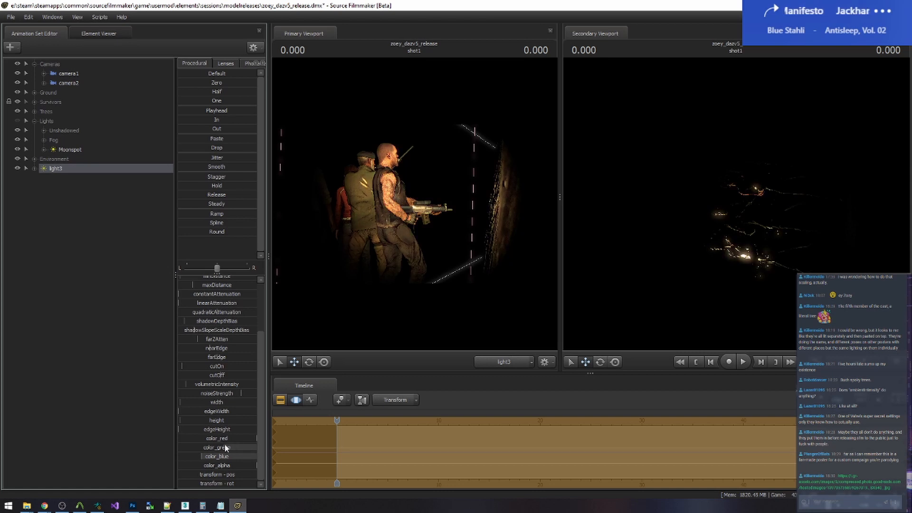
{"action": "left_click", "coordinate": [281, 400]}
{"action": "left_click_drag", "start_coordinate": [559, 143], "coordinate": [508, 209]}
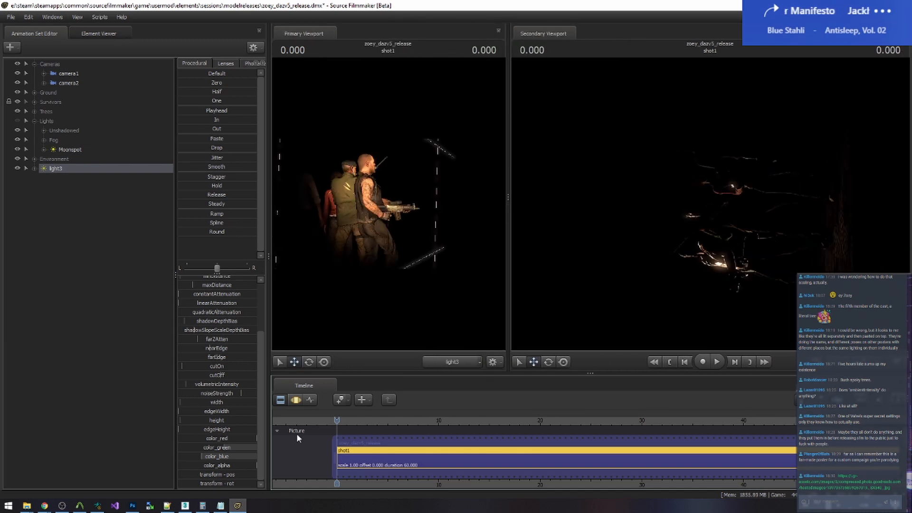
Lower light3's farZAtten so its side light reaches only the nearest survivor
{"action": "left_click", "coordinate": [296, 400]}
{"action": "scroll", "coordinate": [216, 352], "scroll_direction": "up", "scroll_amount": 3}
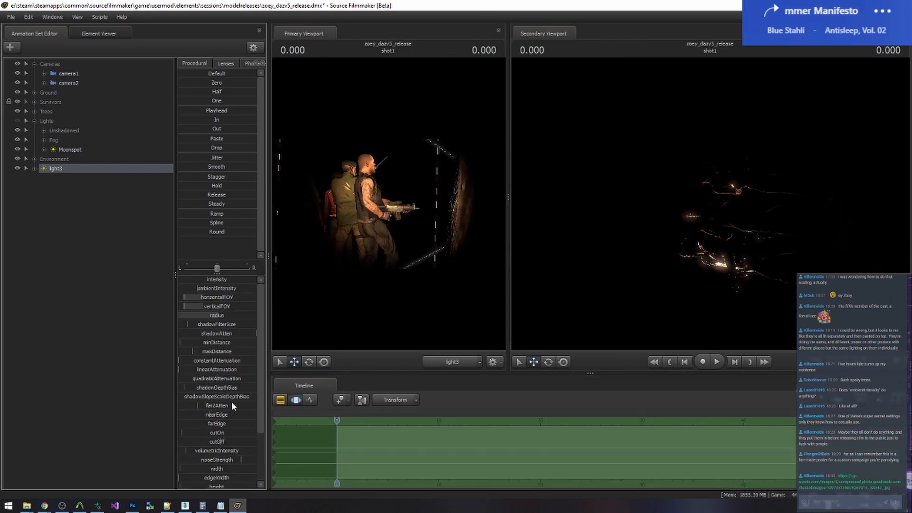
{"action": "left_click_drag", "start_coordinate": [192, 407], "coordinate": [185, 407]}
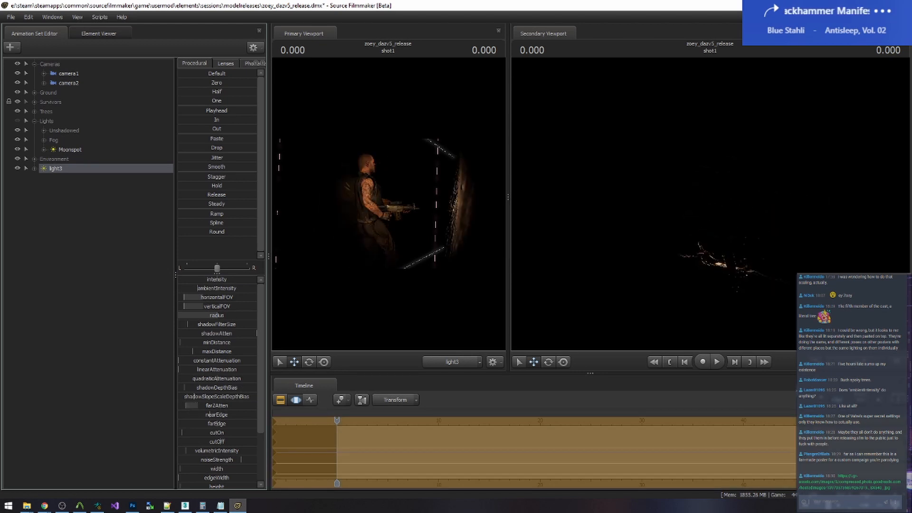
{"action": "left_click", "coordinate": [280, 397]}
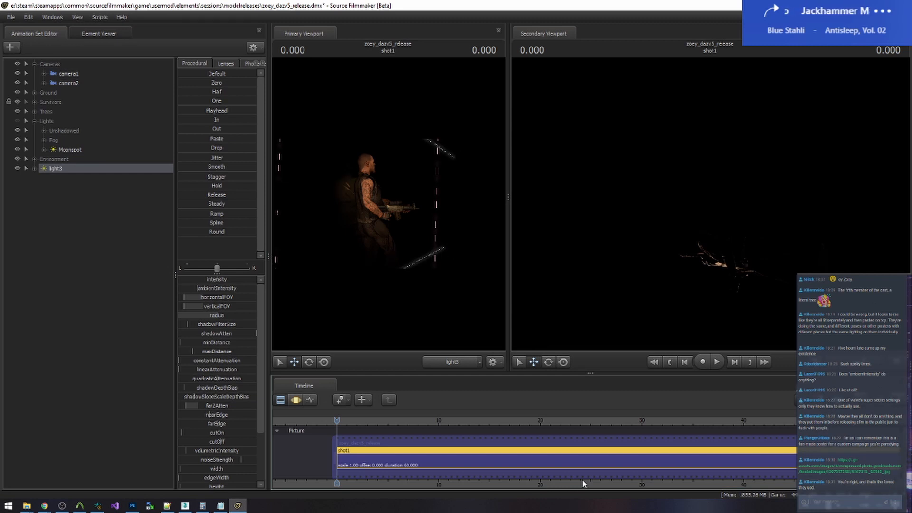
Paste a copied light into the session and consult the Dead Ringer poster for the rim lighting
{"action": "right_click", "coordinate": [62, 272]}
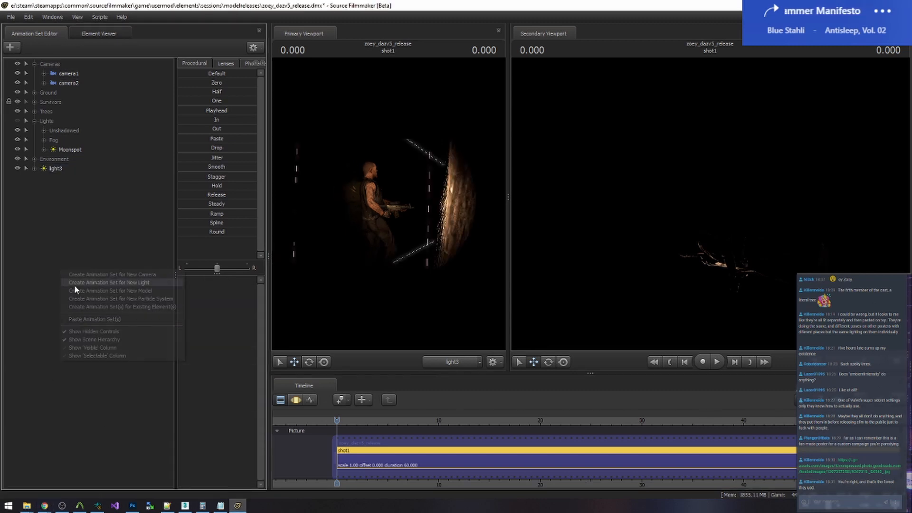
{"action": "left_click", "coordinate": [81, 320]}
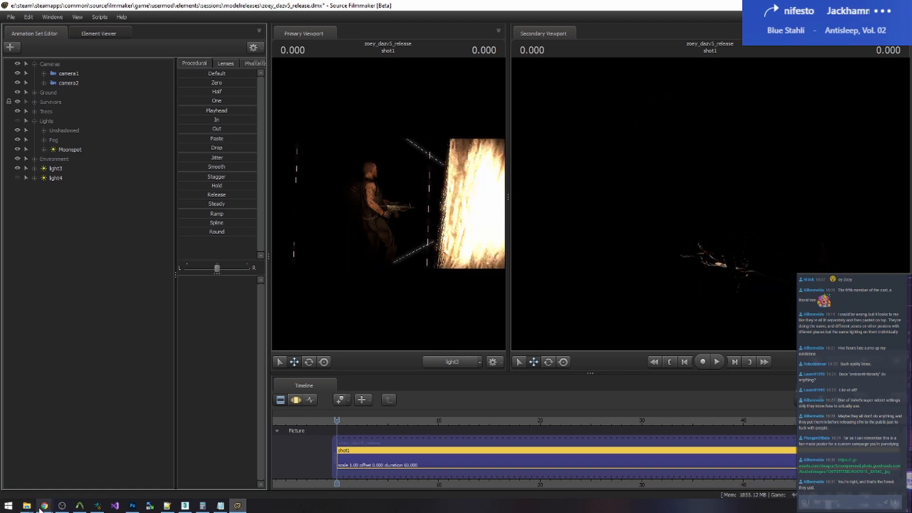
{"action": "left_click", "coordinate": [42, 507]}
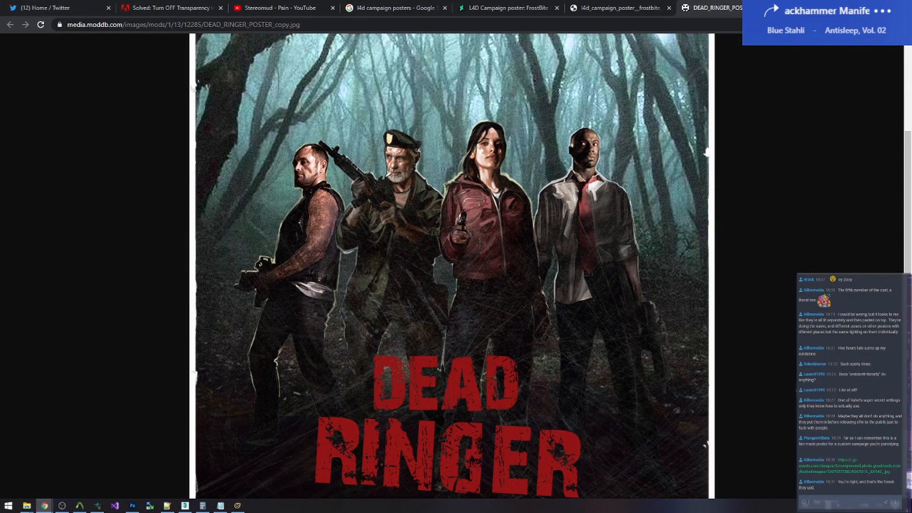
{"action": "key", "text": "alt+Tab"}
Copy light3 and paste it as an additional light in the session
{"action": "right_click", "coordinate": [60, 168]}
{"action": "left_click", "coordinate": [81, 183]}
{"action": "right_click", "coordinate": [94, 242]}
{"action": "left_click", "coordinate": [117, 286]}
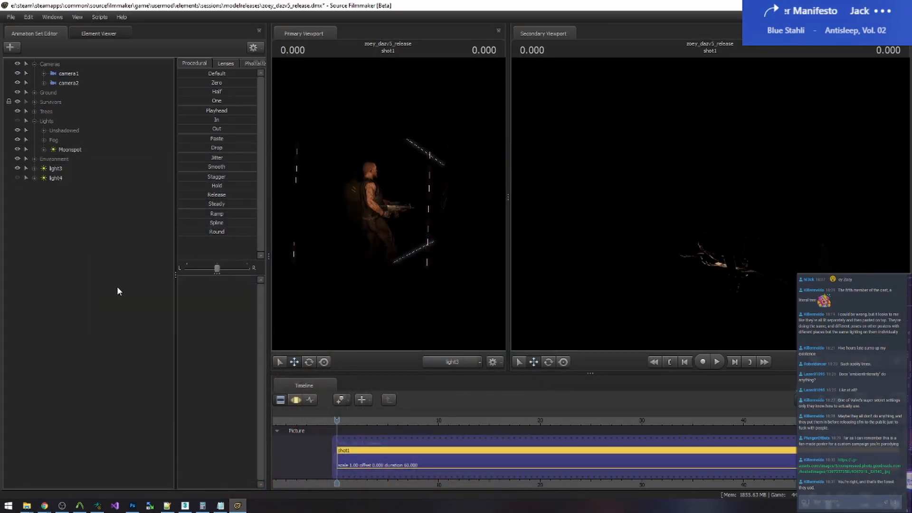
Position light5 behind Francis aimed at his back, raise its horizontalFOV, and enlarge the secondary viewport to judge the rim
{"action": "left_click", "coordinate": [104, 187]}
{"action": "left_click", "coordinate": [293, 400]}
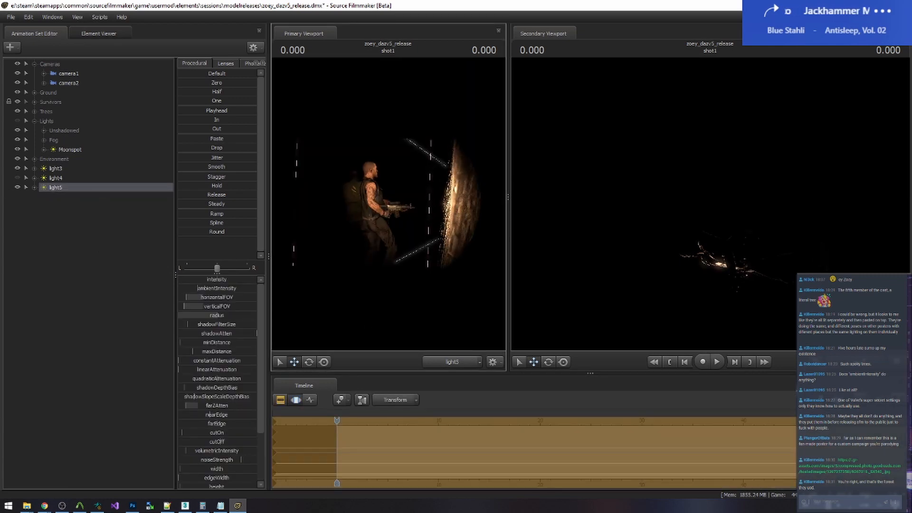
{"action": "key", "text": "F2"}
{"action": "left_click_drag", "start_coordinate": [389, 204], "coordinate": [380, 228]}
{"action": "key", "text": "F3"}
{"action": "left_click_drag", "start_coordinate": [186, 297], "coordinate": [197, 297]}
{"action": "key", "text": "F2"}
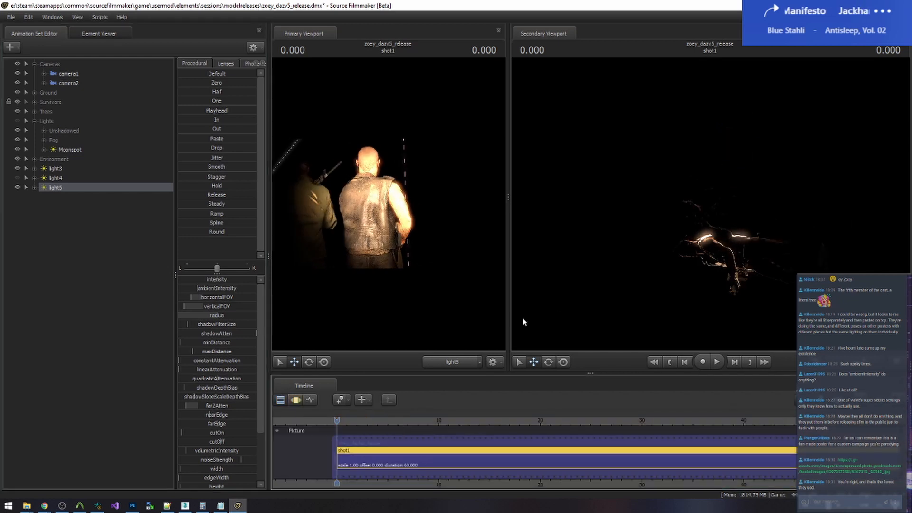
{"action": "left_click_drag", "start_coordinate": [508, 228], "coordinate": [149, 226]}
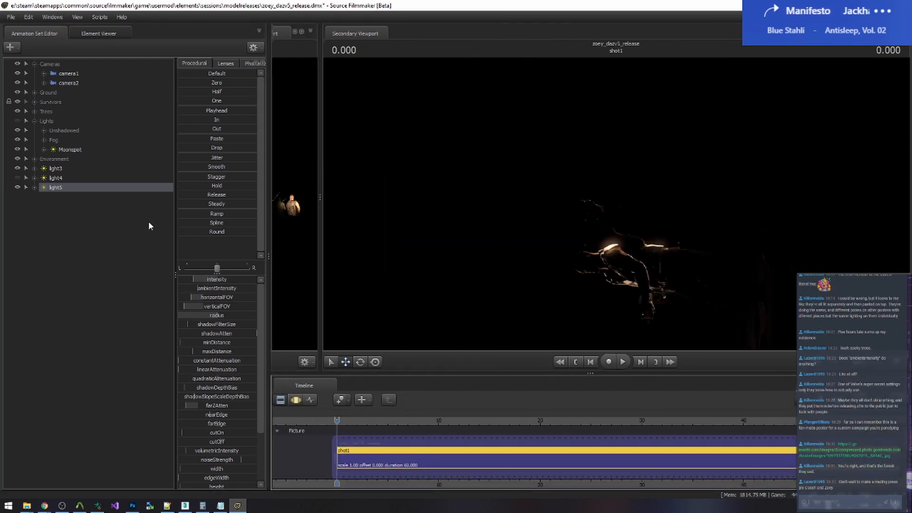
Rename light3 as "Francis 1" and light5 as "Francis 2"
{"action": "right_click", "coordinate": [55, 169]}
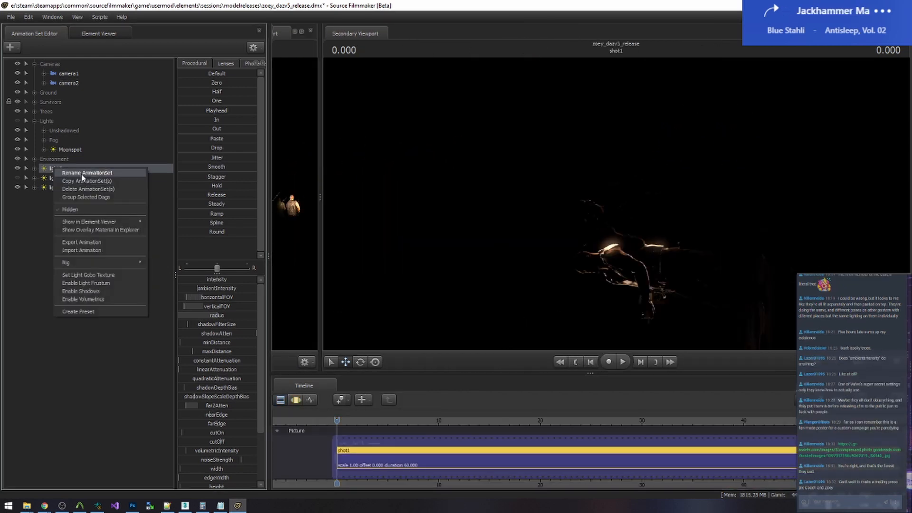
{"action": "left_click", "coordinate": [82, 174]}
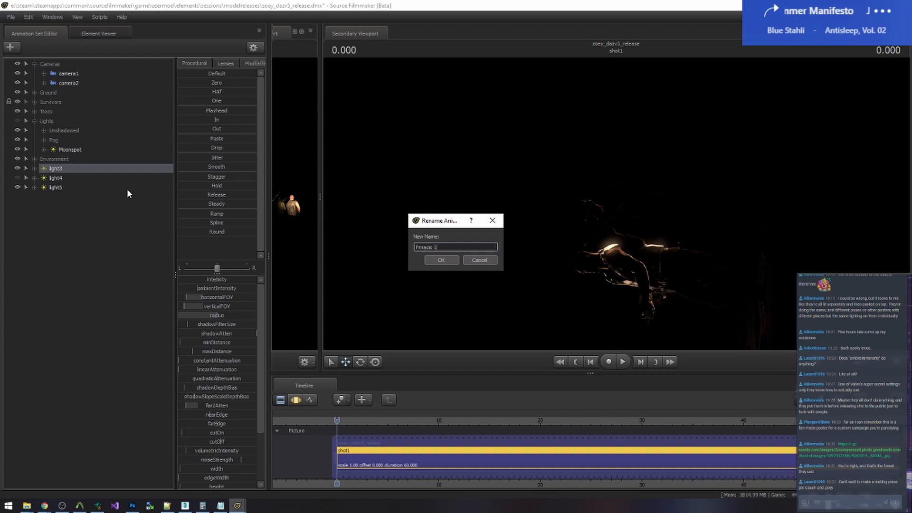
{"action": "left_click", "coordinate": [438, 260]}
{"action": "right_click", "coordinate": [67, 188]}
{"action": "left_click", "coordinate": [76, 195]}
{"action": "type", "text": "F"}
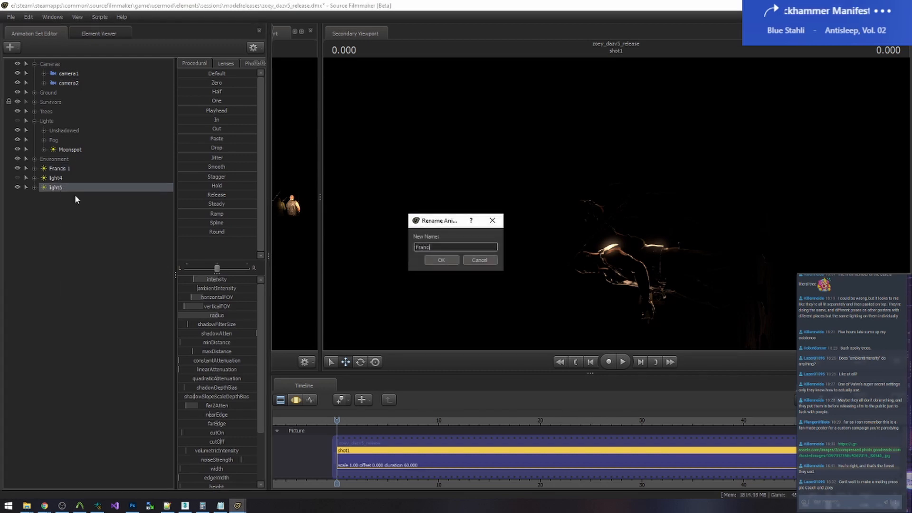
{"action": "left_click", "coordinate": [441, 261]}
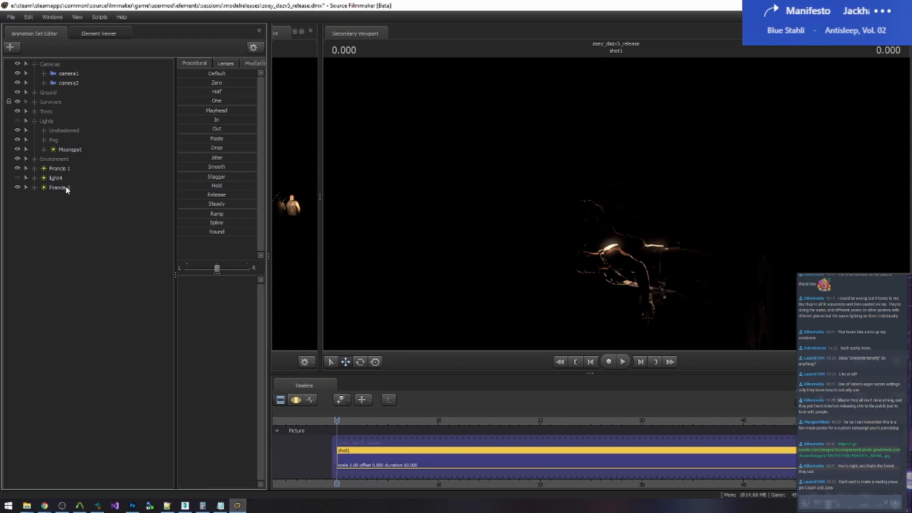
Check the Dead Ringer poster again and paste another copy of the warm light for the next survivor
{"action": "left_click", "coordinate": [45, 506]}
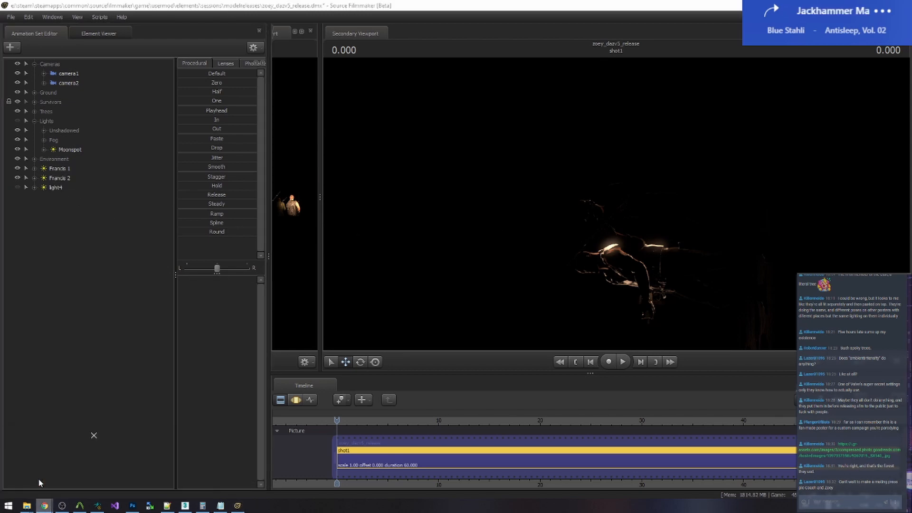
{"action": "left_click", "coordinate": [38, 482]}
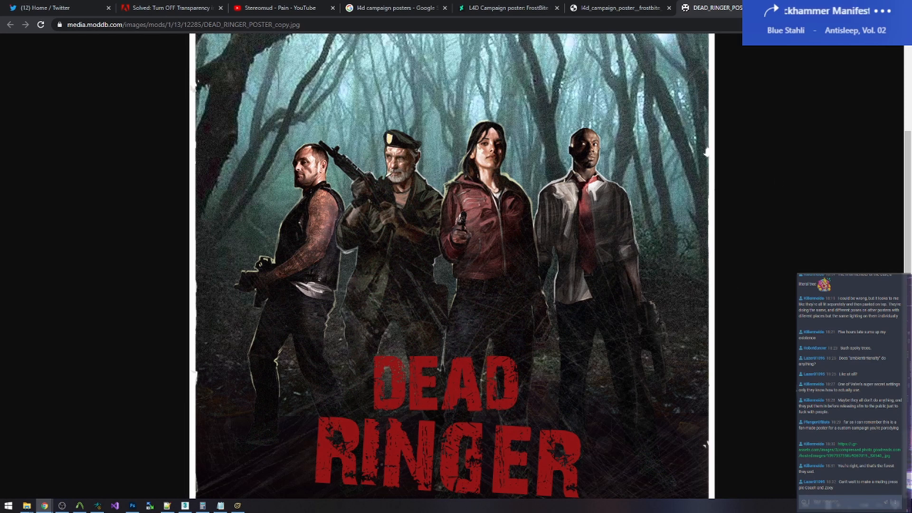
{"action": "key", "text": "alt+Tab"}
{"action": "right_click", "coordinate": [41, 202]}
{"action": "left_click", "coordinate": [73, 249]}
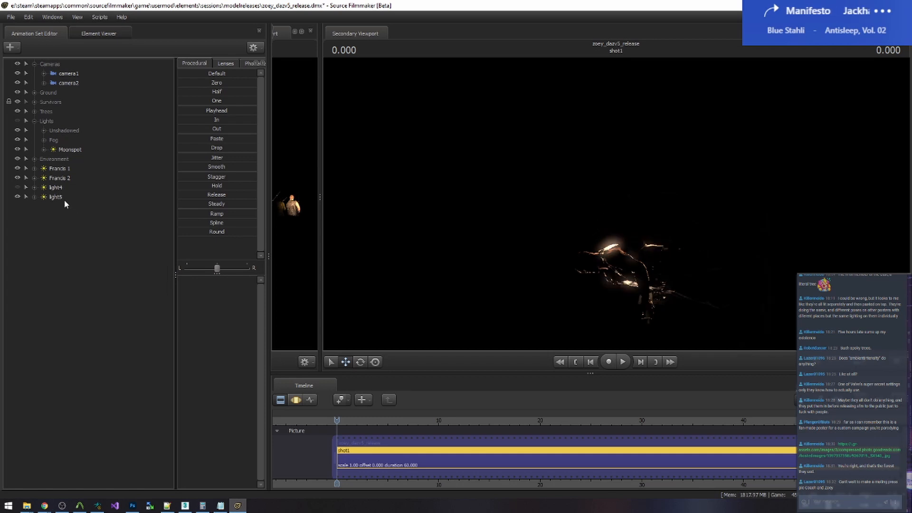
Look through the newly pasted light5 and move it toward Zoey, toggling viewport lighting off while positioning
{"action": "left_click_drag", "start_coordinate": [64, 200], "coordinate": [467, 190]}
{"action": "right_click", "coordinate": [379, 208]}
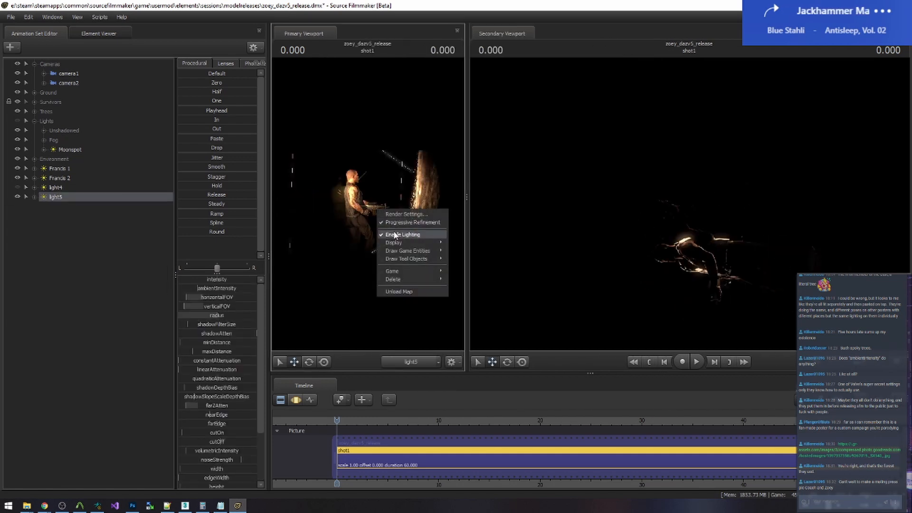
{"action": "left_click", "coordinate": [397, 233]}
{"action": "left_click", "coordinate": [295, 399]}
{"action": "left_click_drag", "start_coordinate": [359, 256], "coordinate": [368, 205]}
{"action": "key", "text": "w"}
{"action": "key", "text": "d"}
{"action": "right_click", "coordinate": [398, 208]}
{"action": "left_click", "coordinate": [428, 235]}
Adjust light5's horizontalFOV and refine its position so it shines on Zoey's back from behind
{"action": "key", "text": "w"}
{"action": "key", "text": "s"}
{"action": "key", "text": "w"}
{"action": "key", "text": "z"}
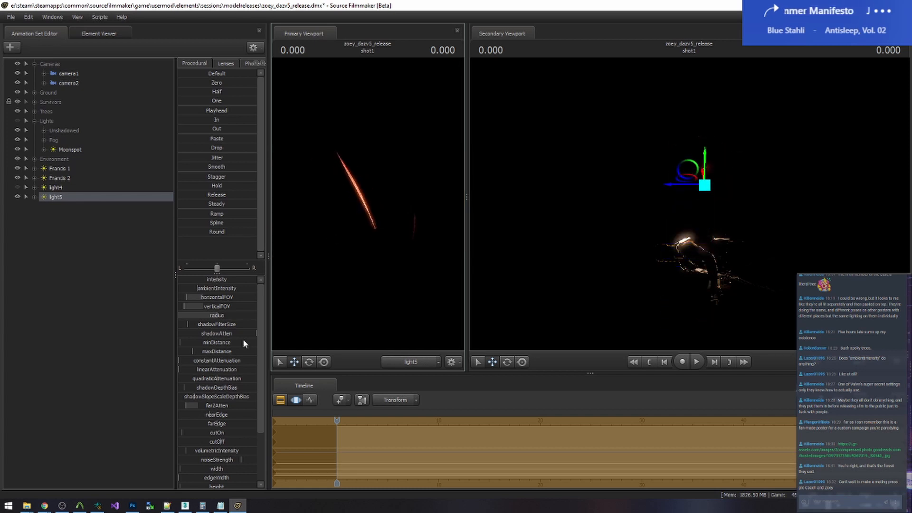
{"action": "left_click_drag", "start_coordinate": [200, 299], "coordinate": [423, 206]}
{"action": "key", "text": "s"}
{"action": "key", "text": "a"}
{"action": "key", "text": "d"}
{"action": "key", "text": "z"}
{"action": "key", "text": "x"}
Raise and center light5 behind Zoey's head and shoulders, checking the rim against the Dead Ringer poster
{"action": "left_click", "coordinate": [281, 400]}
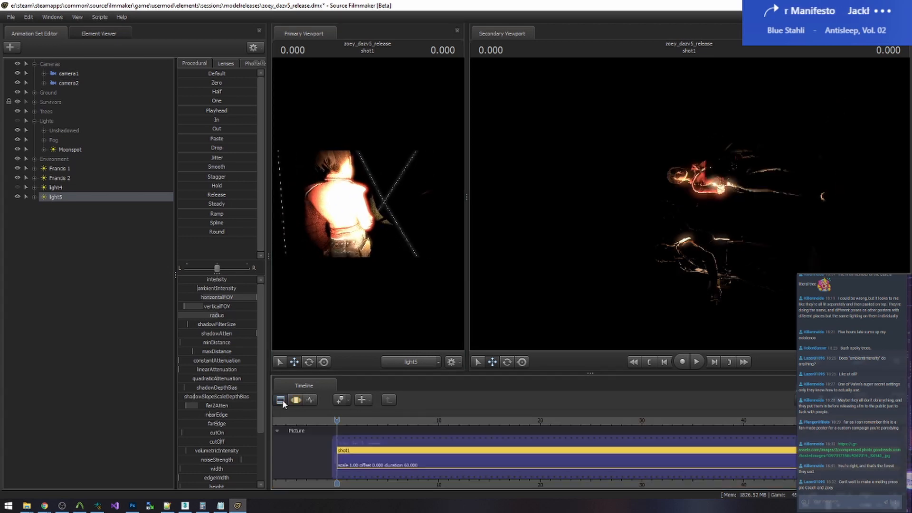
{"action": "left_click", "coordinate": [295, 400]}
{"action": "left_click", "coordinate": [284, 401]}
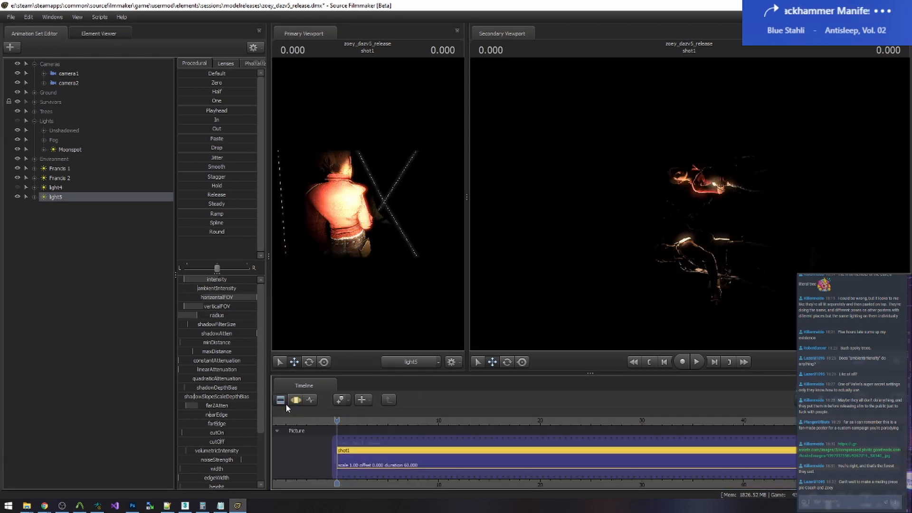
{"action": "left_click", "coordinate": [295, 400]}
{"action": "left_click", "coordinate": [281, 400]}
{"action": "left_click", "coordinate": [295, 401]}
{"action": "left_click", "coordinate": [280, 400]}
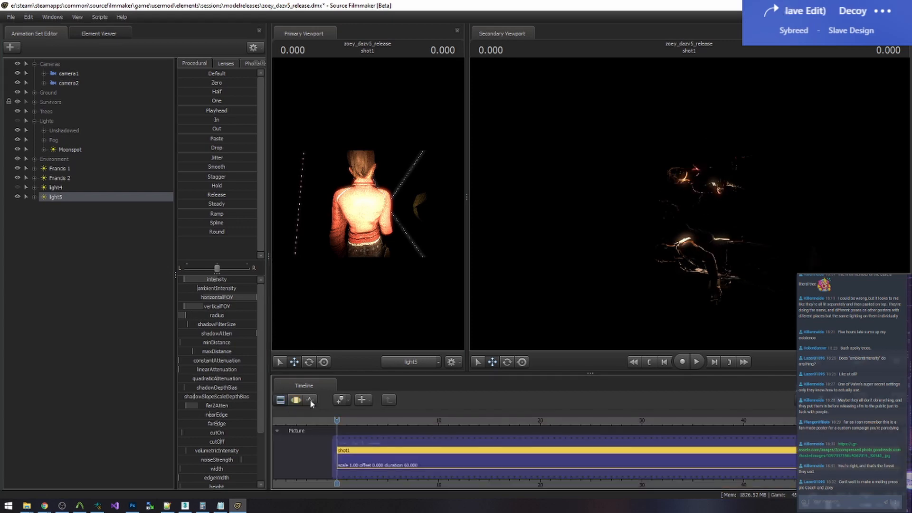
{"action": "left_click", "coordinate": [295, 401]}
{"action": "mouse_move", "coordinate": [369, 204]}
{"action": "left_mouse_down"}
{"action": "mouse_move", "coordinate": [376, 188]}
{"action": "mouse_move", "coordinate": [380, 195]}
{"action": "mouse_move", "coordinate": [376, 183]}
{"action": "mouse_move", "coordinate": [369, 204]}
{"action": "left_mouse_up"}
{"action": "key", "text": "F2"}
{"action": "key", "text": "alt+Tab"}
{"action": "key", "text": "alt+Tab"}
Paste another copy of the light, look through it, and place it near Louis, aimed across at Zoey
{"action": "left_click", "coordinate": [295, 400]}
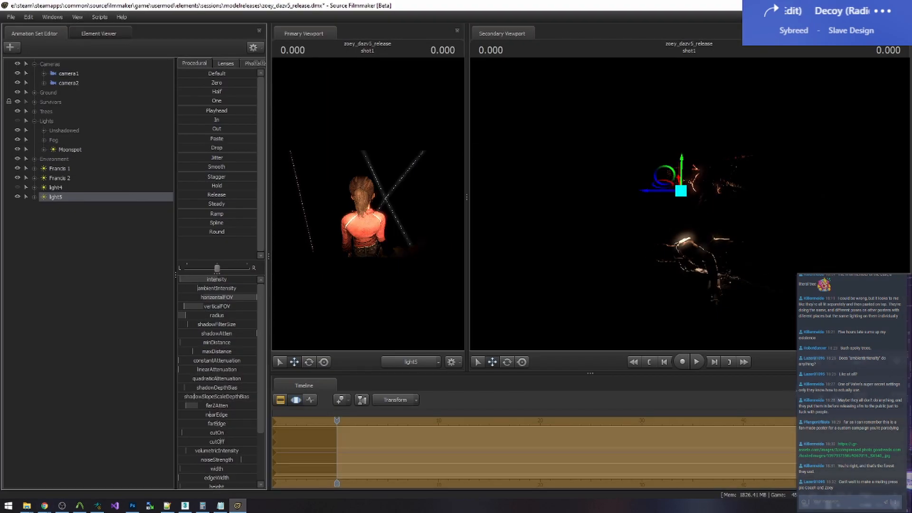
{"action": "left_click", "coordinate": [284, 401]}
{"action": "key", "text": "ctrl+v"}
{"action": "left_click_drag", "start_coordinate": [65, 207], "coordinate": [351, 238]}
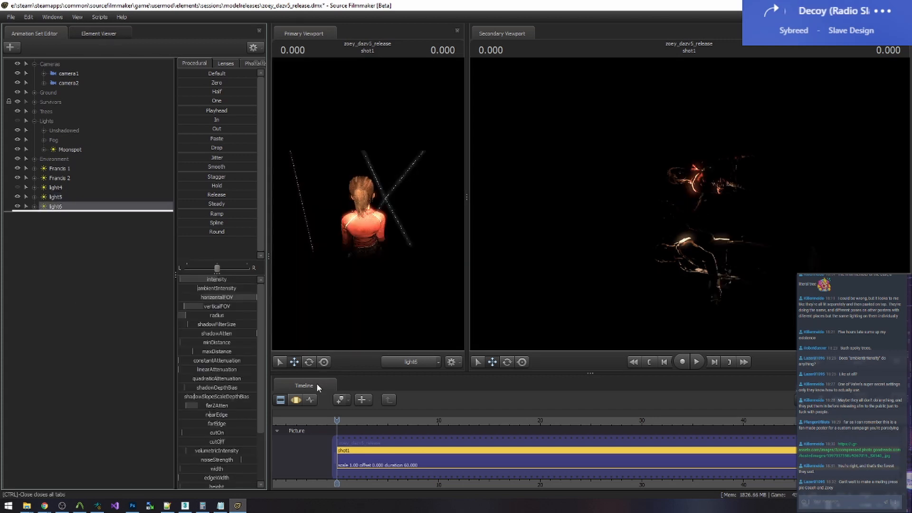
{"action": "left_click", "coordinate": [298, 400]}
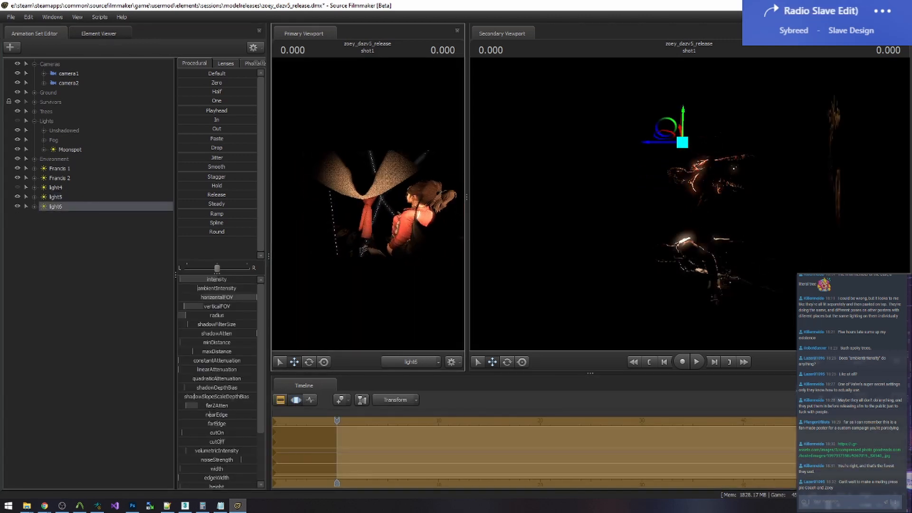
{"action": "key", "text": "w"}
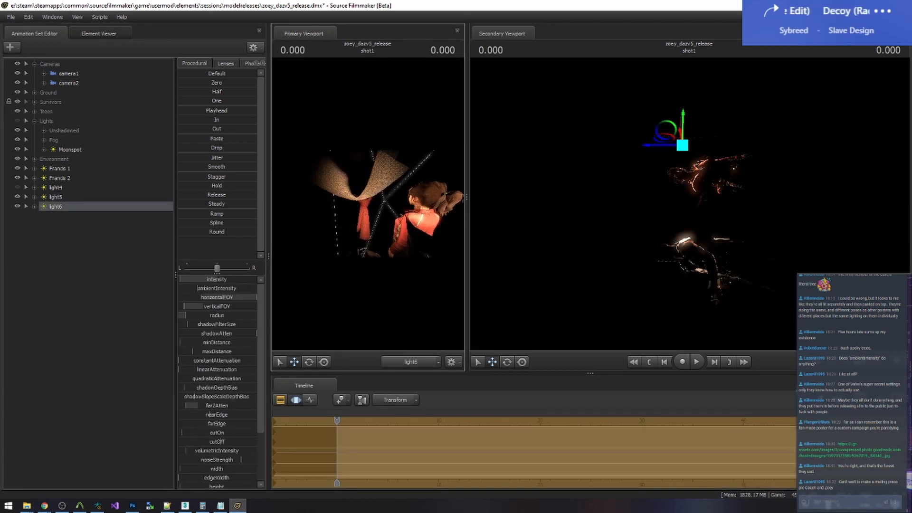
{"action": "left_click", "coordinate": [280, 401]}
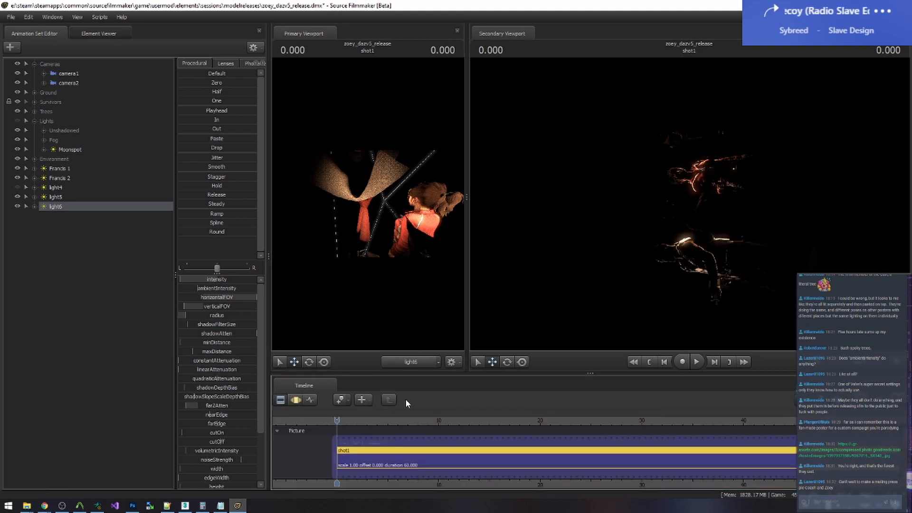
Rename light5 as "Zoey 1" and light6 as "Zoey 2"
{"action": "left_click", "coordinate": [62, 198]}
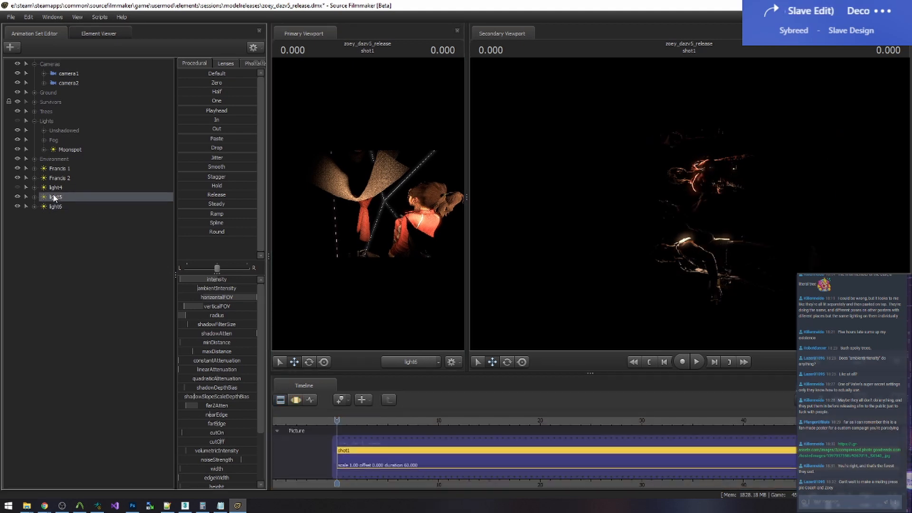
{"action": "right_click", "coordinate": [64, 199]}
{"action": "left_click", "coordinate": [67, 203]}
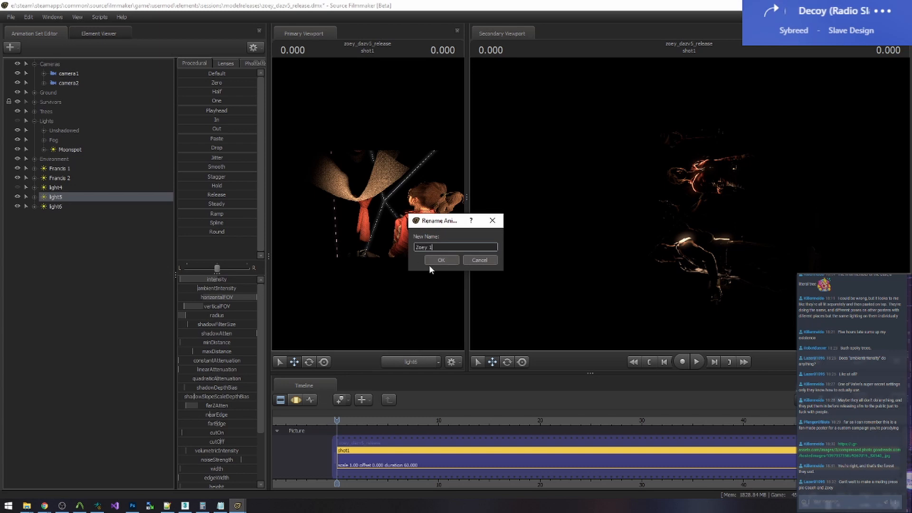
{"action": "left_click", "coordinate": [430, 262]}
{"action": "left_click", "coordinate": [57, 208]}
{"action": "right_click", "coordinate": [57, 209]}
{"action": "right_click", "coordinate": [57, 208]}
{"action": "left_click", "coordinate": [75, 218]}
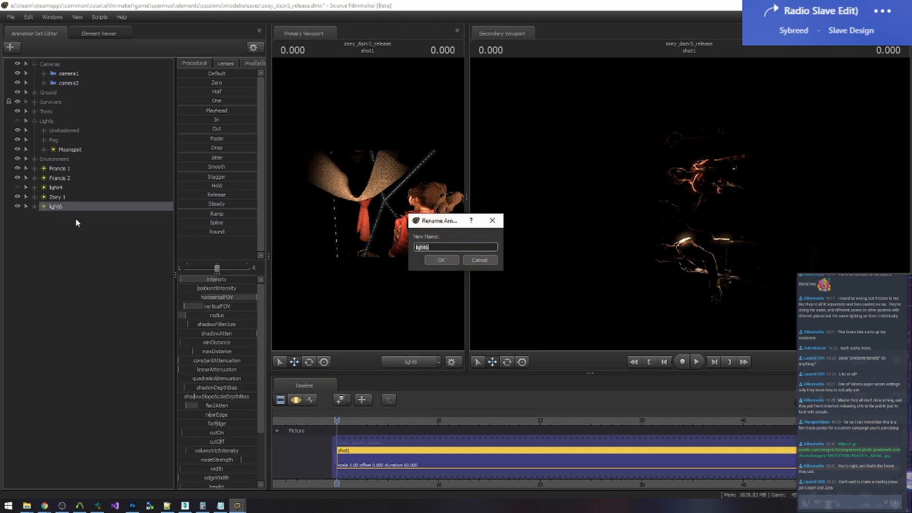
{"action": "type", "text": "Zoey 2"}
{"action": "key", "text": "Return"}
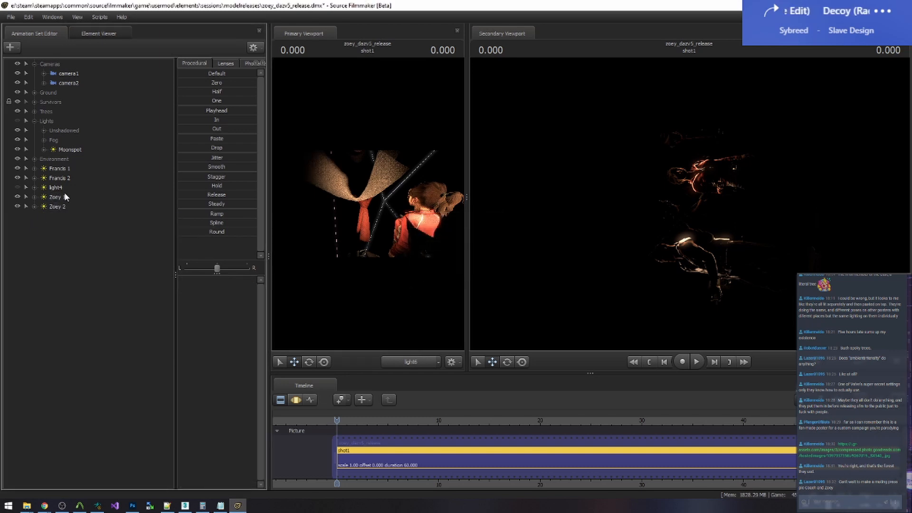
Paste another copy of the light and hide the existing Francis and Zoey lights
{"action": "right_click", "coordinate": [80, 234]}
{"action": "left_click", "coordinate": [116, 288]}
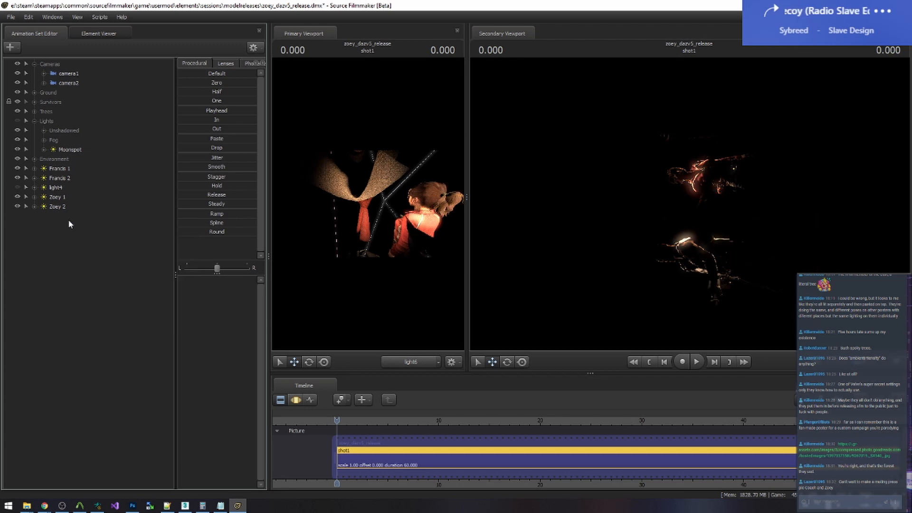
{"action": "left_click", "coordinate": [51, 216]}
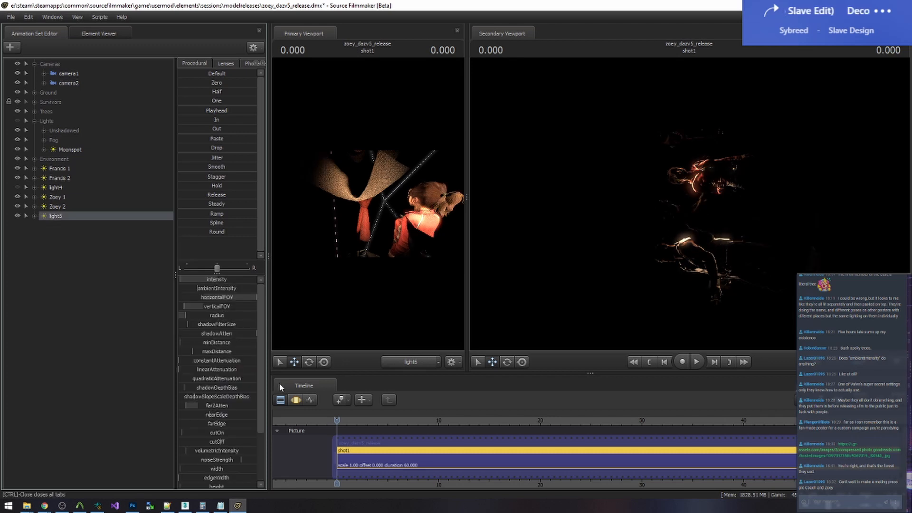
{"action": "left_click", "coordinate": [296, 400]}
{"action": "left_click", "coordinate": [21, 206]}
{"action": "left_click", "coordinate": [18, 196]}
{"action": "left_click", "coordinate": [18, 178]}
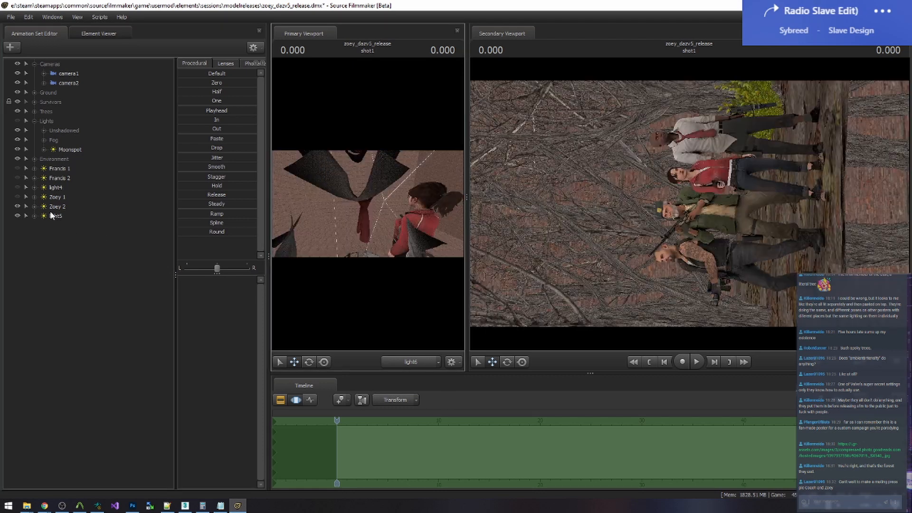
Look through the newly pasted light5, move it from Zoey to behind Bill, and turn viewport lighting back on
{"action": "left_click", "coordinate": [56, 216]}
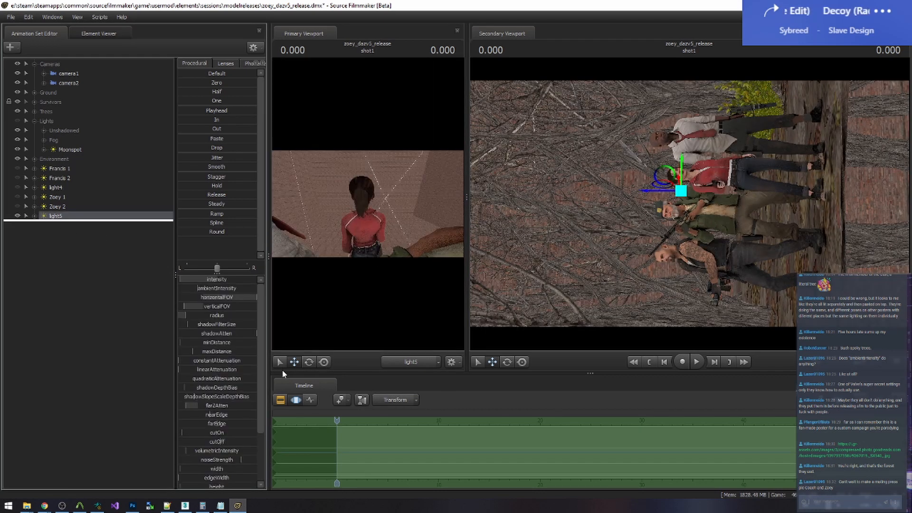
{"action": "mouse_move", "coordinate": [367, 203]}
{"action": "left_mouse_down"}
{"action": "mouse_move", "coordinate": [385, 204]}
{"action": "mouse_move", "coordinate": [356, 204]}
{"action": "mouse_move", "coordinate": [368, 204]}
{"action": "left_mouse_up"}
{"action": "key", "text": "d"}
{"action": "key", "text": "a"}
{"action": "right_click", "coordinate": [369, 203]}
{"action": "left_click", "coordinate": [399, 230]}
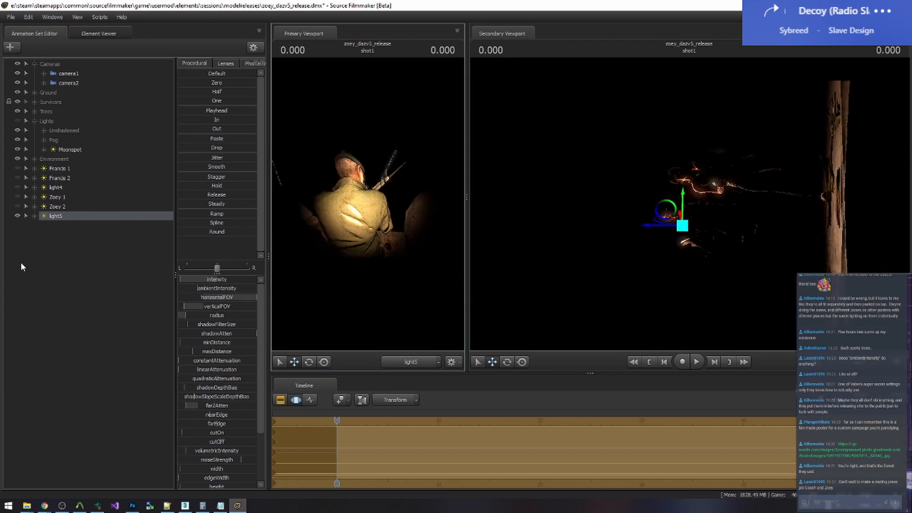
Toggle light5 to judge its effect and reposition it on Francis's side, aimed across Bill from behind
{"action": "left_click", "coordinate": [19, 216]}
{"action": "left_click", "coordinate": [18, 216]}
{"action": "left_click_drag", "start_coordinate": [339, 189], "coordinate": [422, 187]}
{"action": "key", "text": "a"}
{"action": "key", "text": "x"}
{"action": "key", "text": "d"}
{"action": "key", "text": "w"}
{"action": "key", "text": "s"}
{"action": "key", "text": "w"}
{"action": "key", "text": "z"}
{"action": "key", "text": "a"}
{"action": "key", "text": "a"}
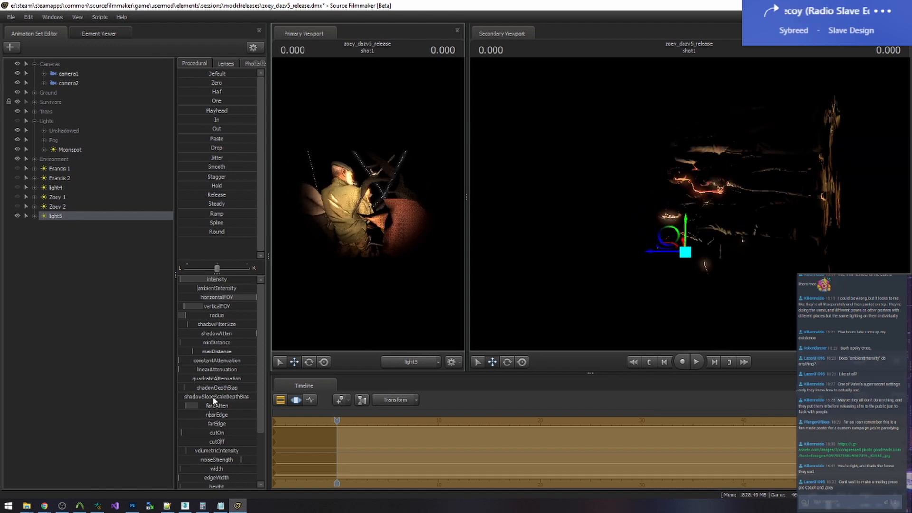
Remap light5's farZAtten slider range to a maximum of 3000 and shorten the attenuation so the beam reaches less of the forest
{"action": "left_click_drag", "start_coordinate": [208, 405], "coordinate": [199, 405]}
{"action": "right_click", "coordinate": [201, 405]}
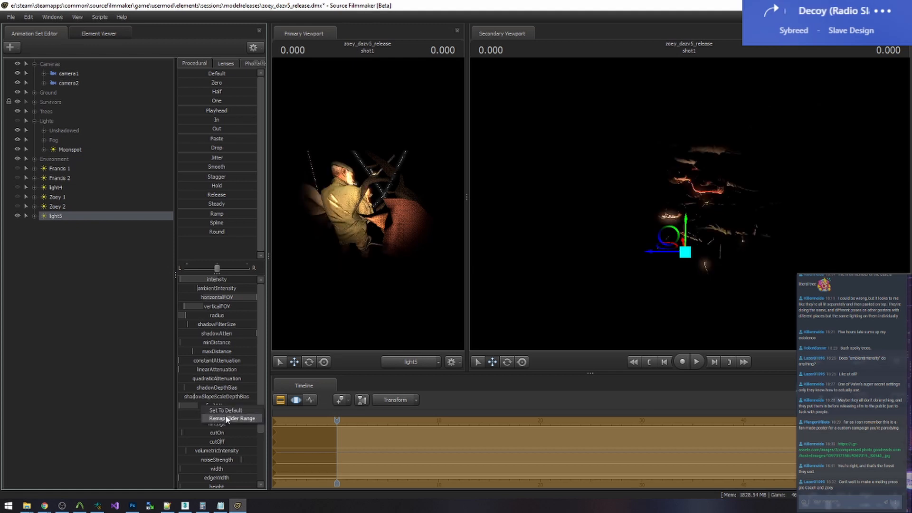
{"action": "left_click", "coordinate": [223, 419]}
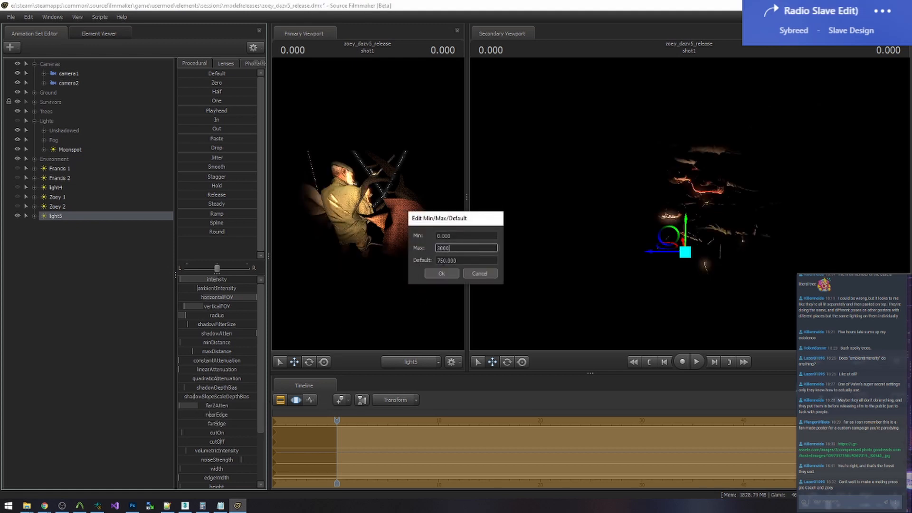
{"action": "left_click", "coordinate": [445, 275]}
{"action": "left_click_drag", "start_coordinate": [197, 406], "coordinate": [201, 406]}
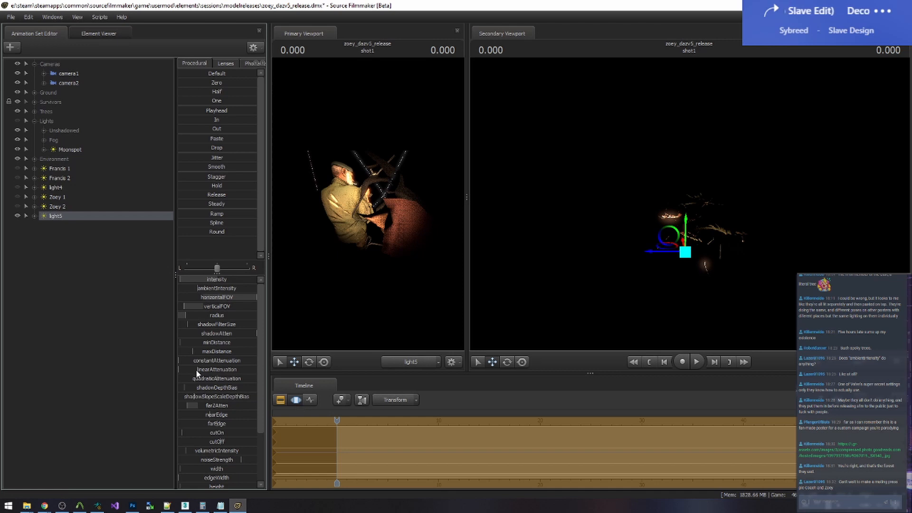
Reduce light5's color_red and color_green to turn its warm glow into a cooler white, and check the render without the manipulator
{"action": "scroll", "coordinate": [196, 370], "scroll_direction": "down", "scroll_amount": 3}
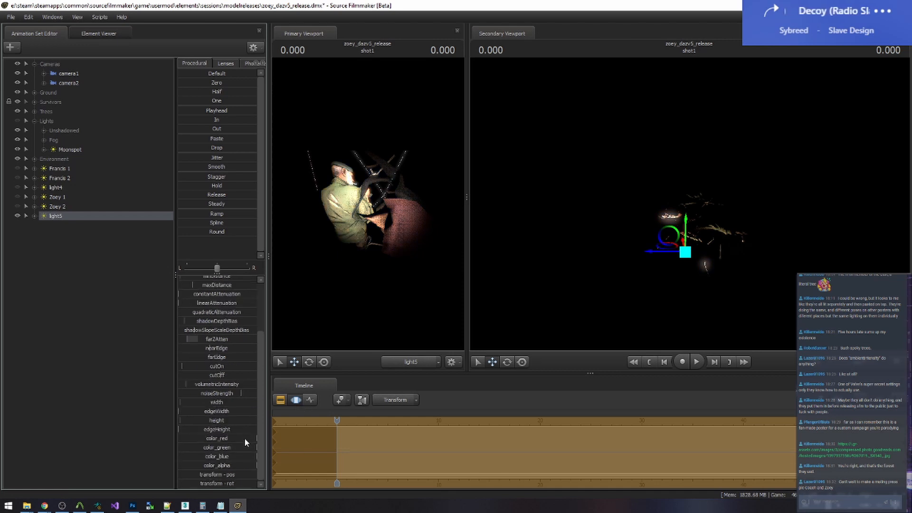
{"action": "left_click_drag", "start_coordinate": [245, 438], "coordinate": [226, 447]}
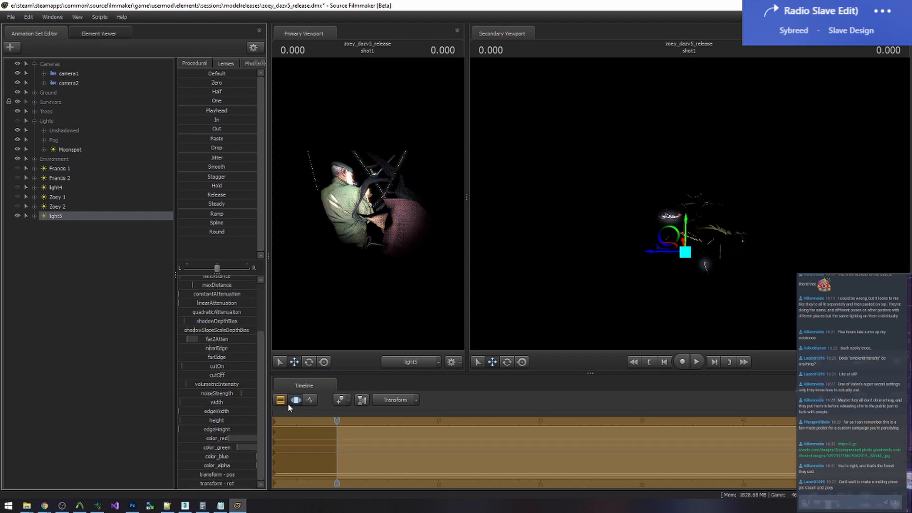
{"action": "left_click", "coordinate": [281, 400]}
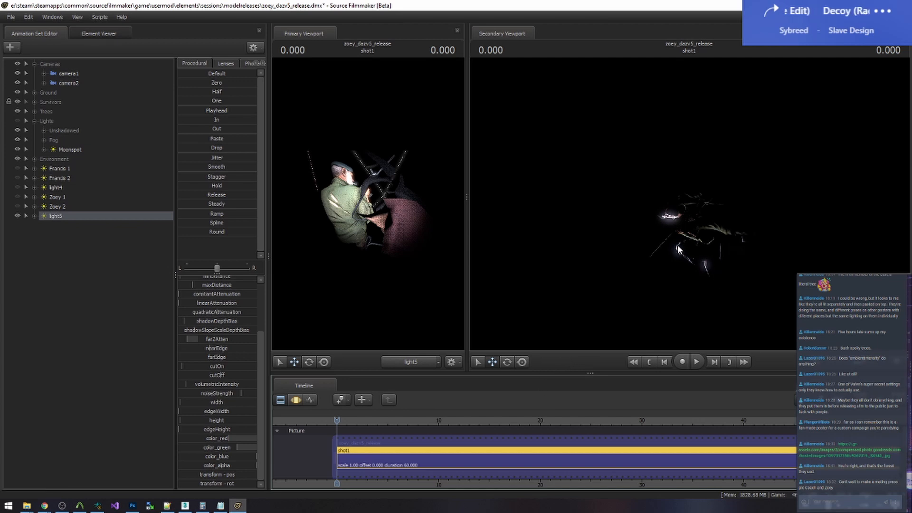
{"action": "left_click", "coordinate": [297, 400]}
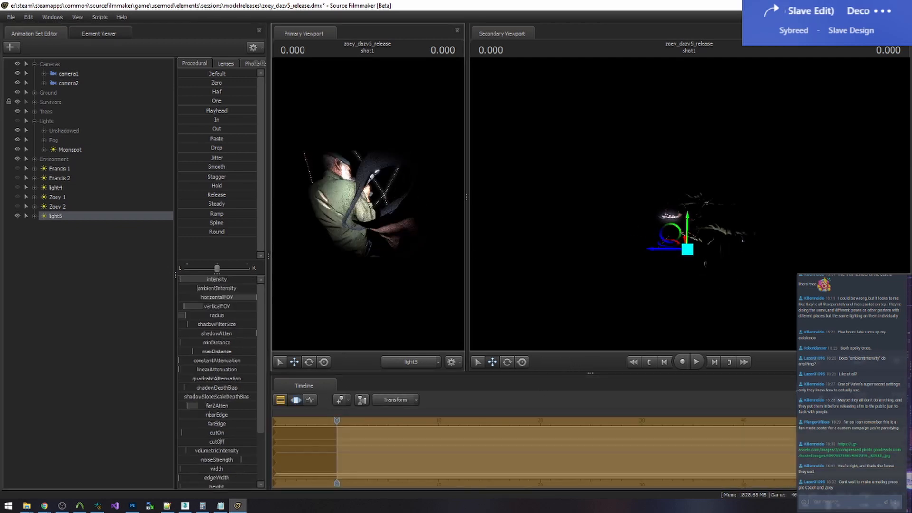
Move light5 behind Bill so it frames his upper body and rifle, and fine-tune its farZAtten
{"action": "left_click_drag", "start_coordinate": [368, 205], "coordinate": [388, 187]}
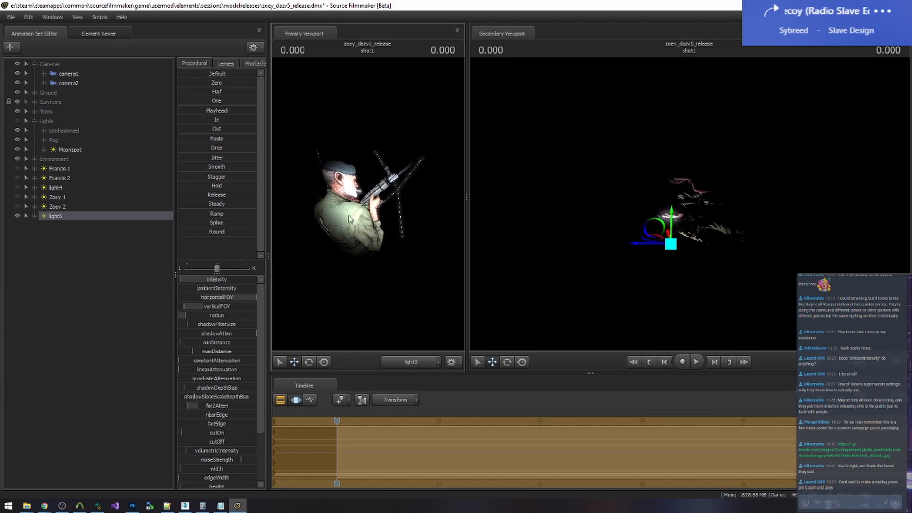
{"action": "left_click_drag", "start_coordinate": [189, 406], "coordinate": [190, 405]}
{"action": "left_click", "coordinate": [299, 401]}
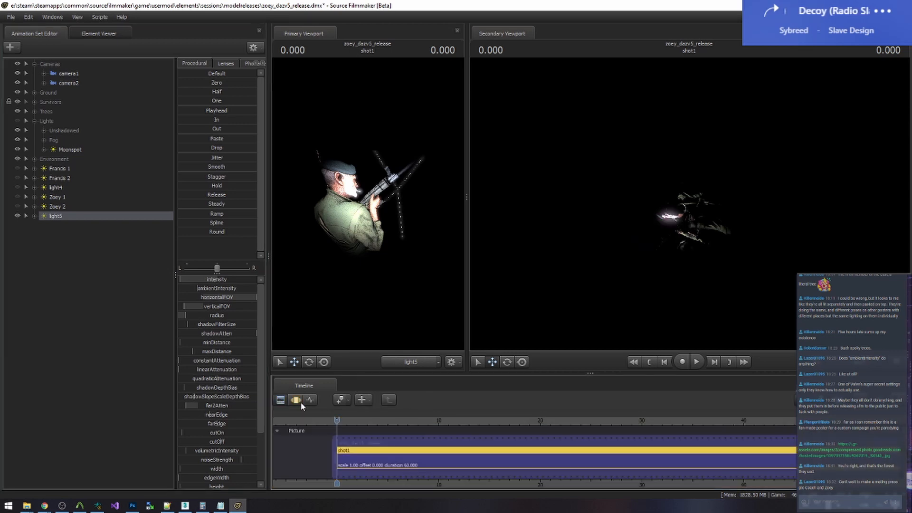
{"action": "key", "text": "F3"}
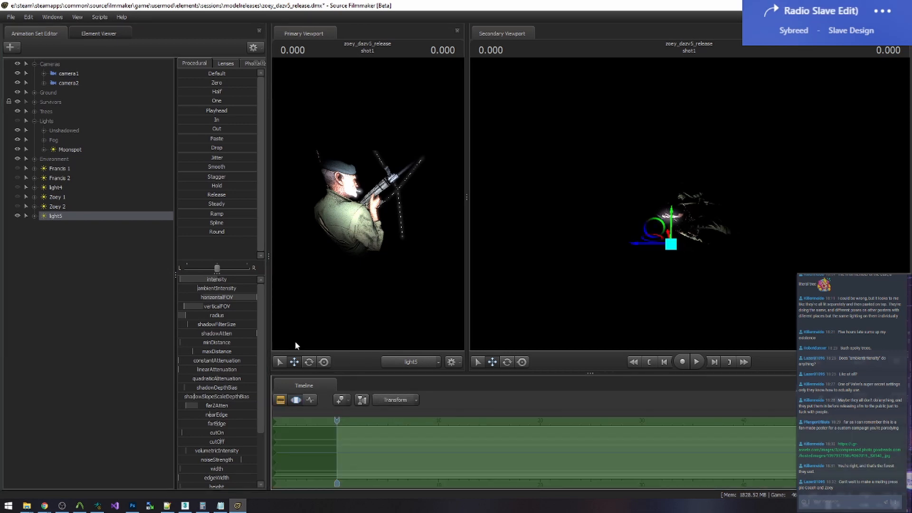
{"action": "left_click_drag", "start_coordinate": [295, 341], "coordinate": [308, 333]}
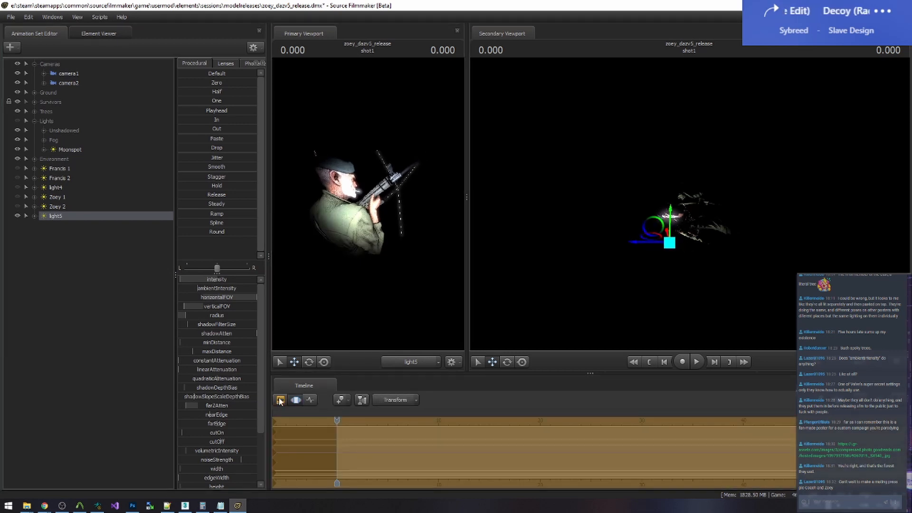
{"action": "left_click", "coordinate": [296, 400]}
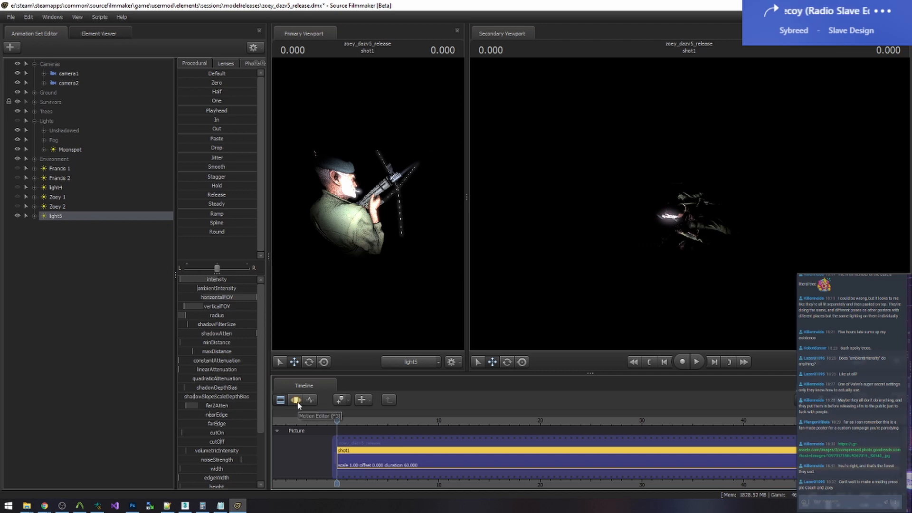
Reposition light5 farther back and more directly behind Bill, aimed at his beret and shoulders, and check the rim light
{"action": "left_click", "coordinate": [297, 402]}
{"action": "left_click_drag", "start_coordinate": [393, 207], "coordinate": [344, 312]}
{"action": "left_click", "coordinate": [281, 401]}
{"action": "left_click", "coordinate": [296, 401]}
{"action": "left_click_drag", "start_coordinate": [357, 240], "coordinate": [368, 230]}
{"action": "key", "text": "F2"}
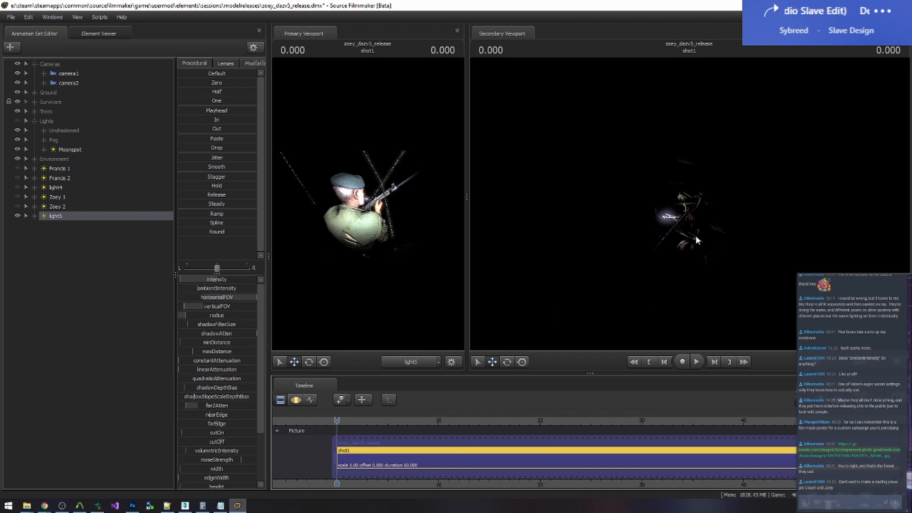
Add override materials to Bill's survivor_namvet1 model and show its game model in the Element Viewer
{"action": "left_click", "coordinate": [34, 101]}
{"action": "left_click", "coordinate": [44, 120]}
{"action": "left_click", "coordinate": [101, 141]}
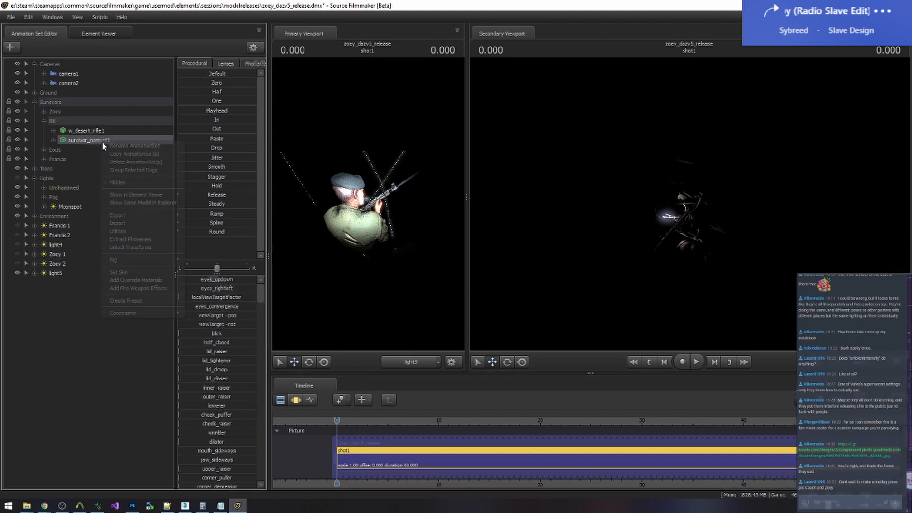
{"action": "right_click", "coordinate": [101, 141]}
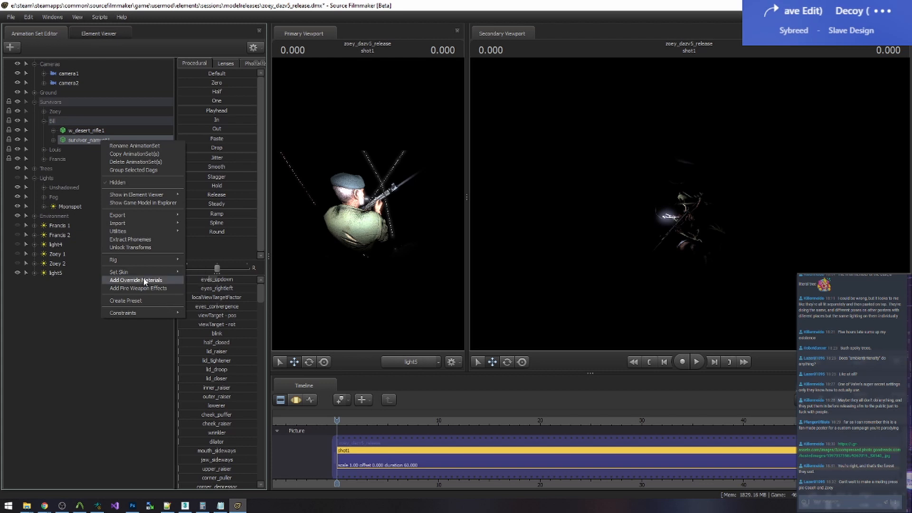
{"action": "left_click", "coordinate": [136, 280]}
{"action": "right_click", "coordinate": [99, 142]}
{"action": "left_click", "coordinate": [202, 212]}
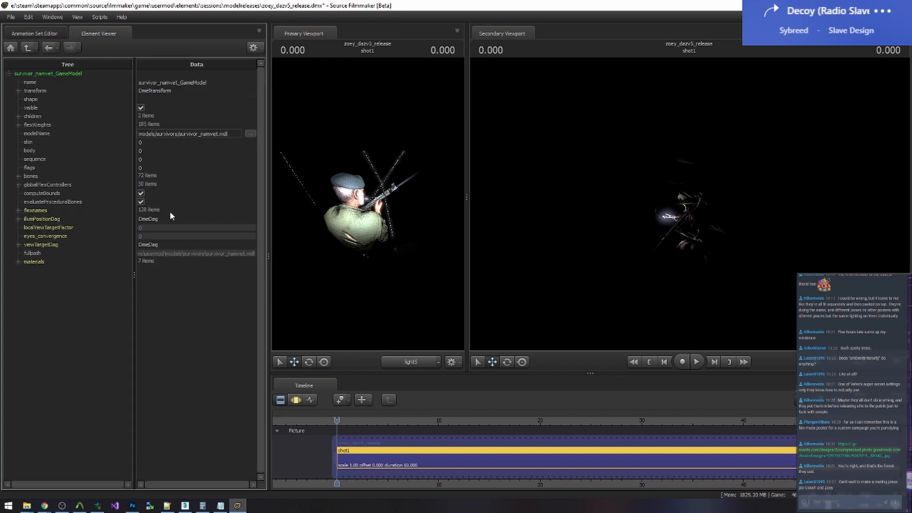
Add a float attribute named $phongboost to the bill_head material
{"action": "left_click", "coordinate": [19, 262]}
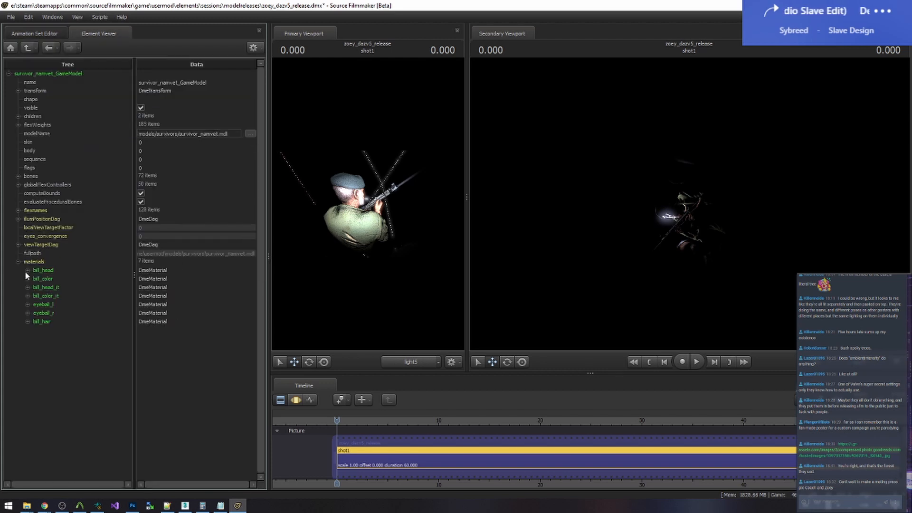
{"action": "left_click", "coordinate": [28, 270]}
{"action": "right_click", "coordinate": [43, 270]}
{"action": "mouse_move", "coordinate": [83, 341]}
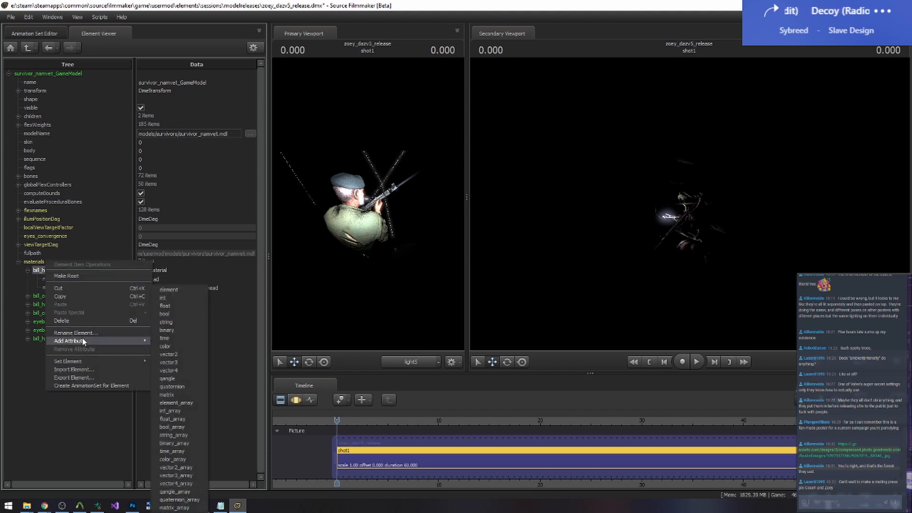
{"action": "left_click", "coordinate": [166, 305]}
{"action": "key", "text": "ctrl+a"}
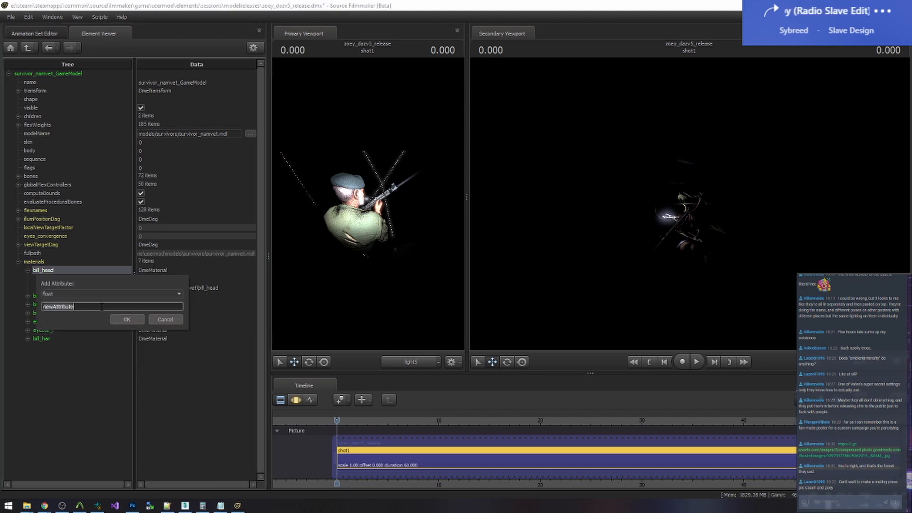
{"action": "type", "text": "sphongbooost"}
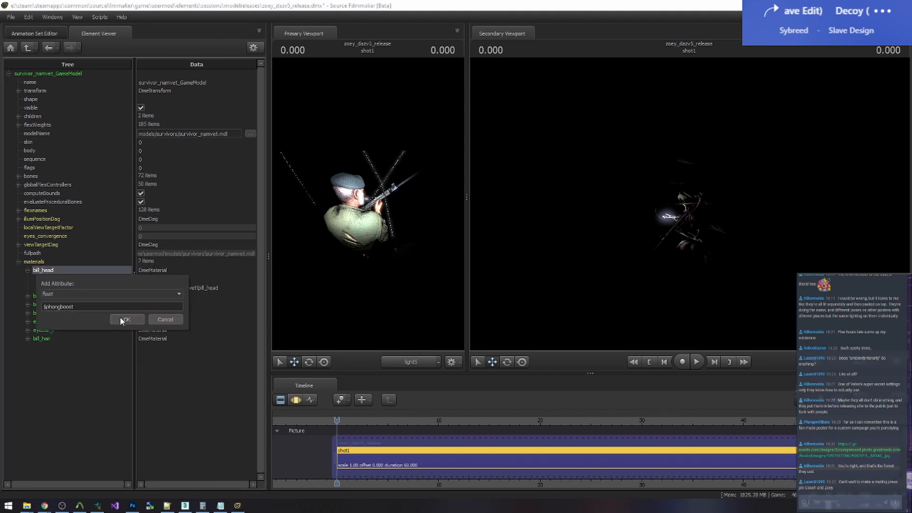
{"action": "left_click", "coordinate": [122, 319]}
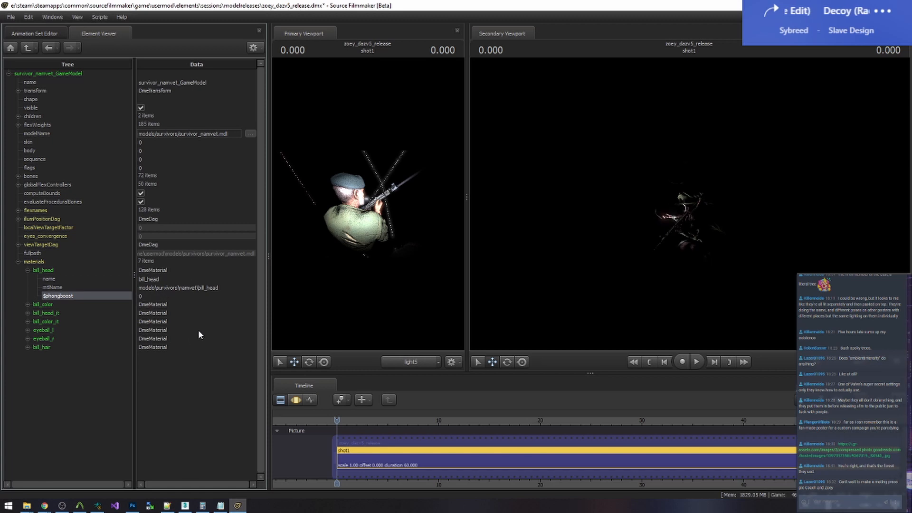
Try $phongboost values of 1, 0.3 and 0.25 on the bill_head material
{"action": "left_click", "coordinate": [158, 295]}
{"action": "type", "text": "1"}
{"action": "key", "text": "Return"}
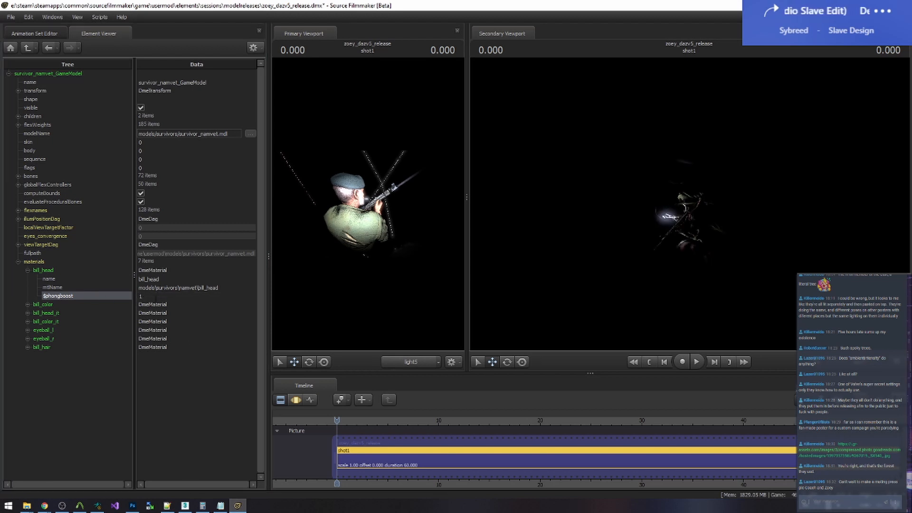
{"action": "type", "text": "0.3"}
{"action": "key", "text": "Return"}
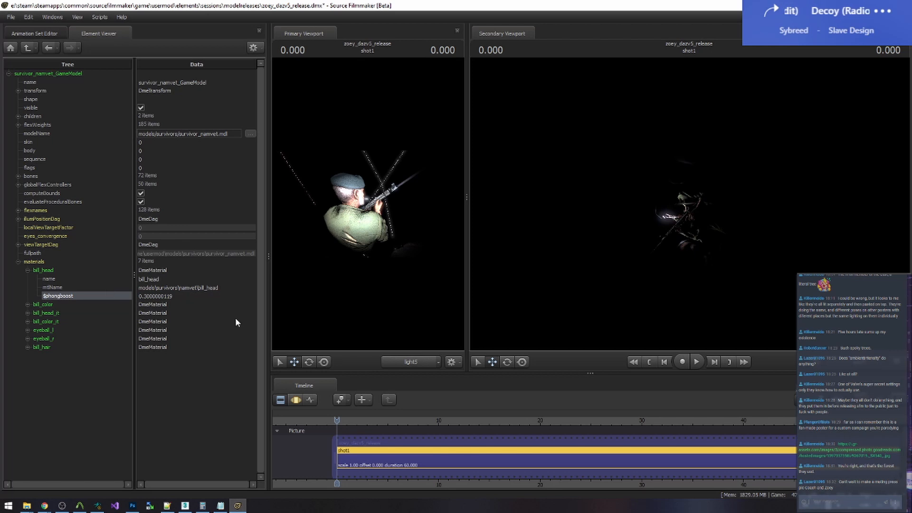
{"action": "left_click", "coordinate": [145, 296]}
{"action": "type", "text": "0.25"}
{"action": "key", "text": "Return"}
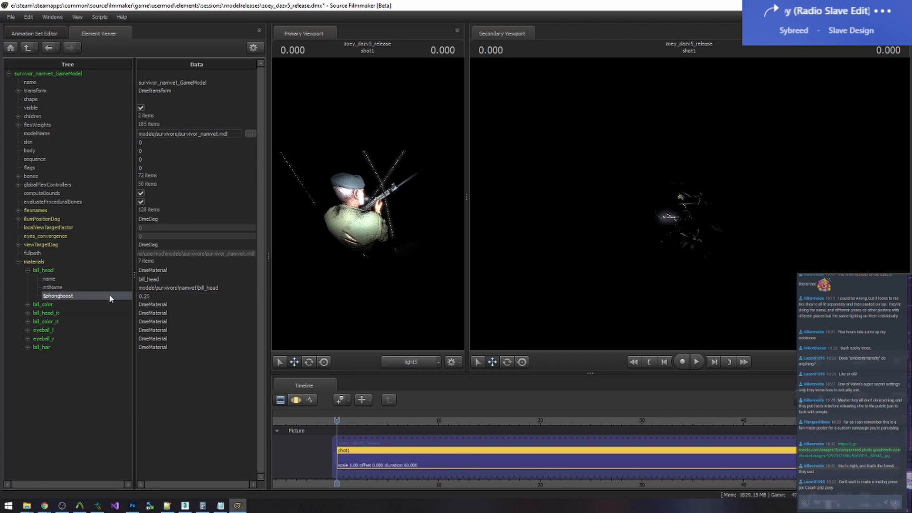
Set the bill_head material's $phongboost to 0
{"action": "left_click", "coordinate": [145, 296]}
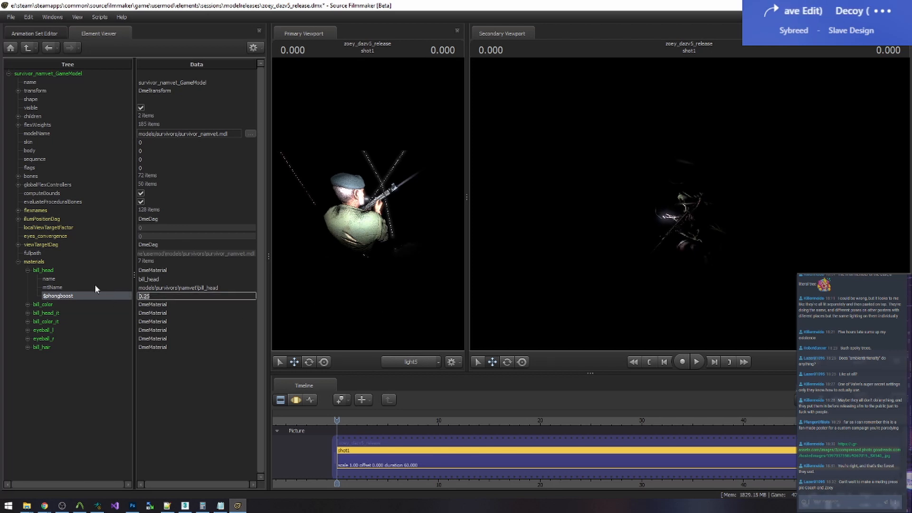
{"action": "type", "text": "0"}
{"action": "key", "text": "Return"}
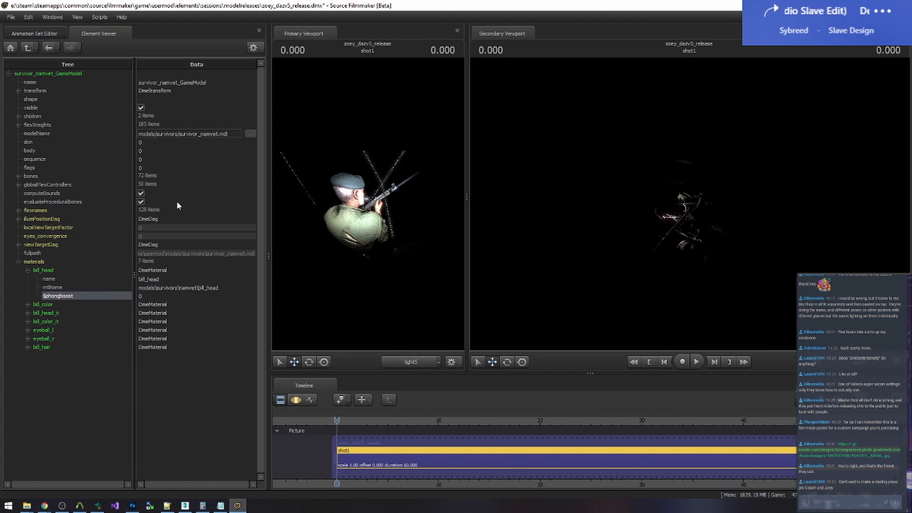
Copy light5 in the Animation Set Editor, paste the duplicate and select the new light6
{"action": "left_click", "coordinate": [34, 33]}
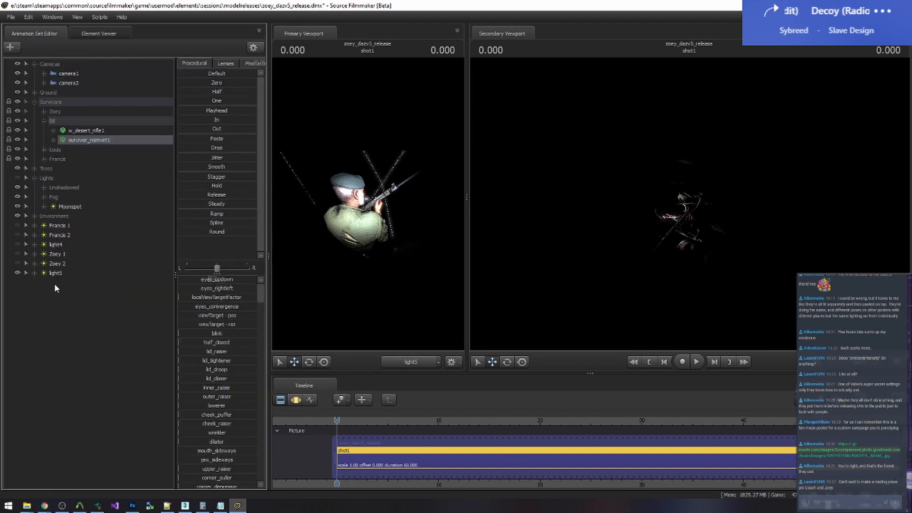
{"action": "right_click", "coordinate": [56, 273]}
{"action": "left_click", "coordinate": [90, 287]}
{"action": "right_click", "coordinate": [82, 308]}
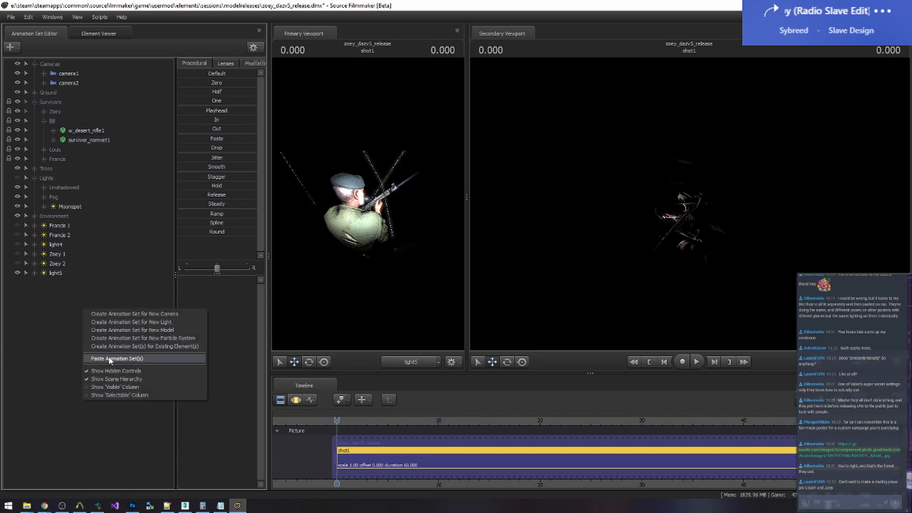
{"action": "left_click", "coordinate": [109, 358]}
{"action": "left_click", "coordinate": [57, 282]}
Move light6 higher behind Bill, aimed down at his beret and shoulders, and compare the render with the manipulator hidden
{"action": "left_click", "coordinate": [296, 399]}
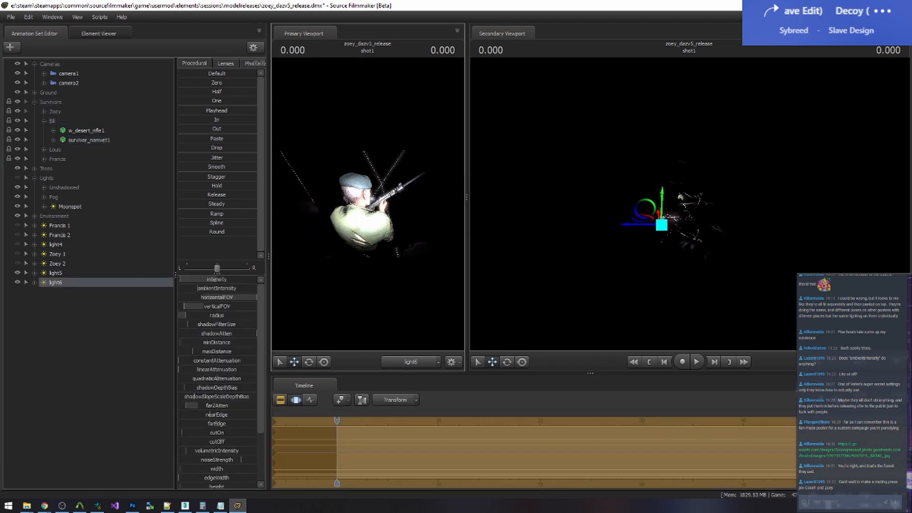
{"action": "mouse_move", "coordinate": [368, 204]}
{"action": "left_mouse_down"}
{"action": "mouse_move", "coordinate": [380, 190]}
{"action": "mouse_move", "coordinate": [366, 214]}
{"action": "left_mouse_up"}
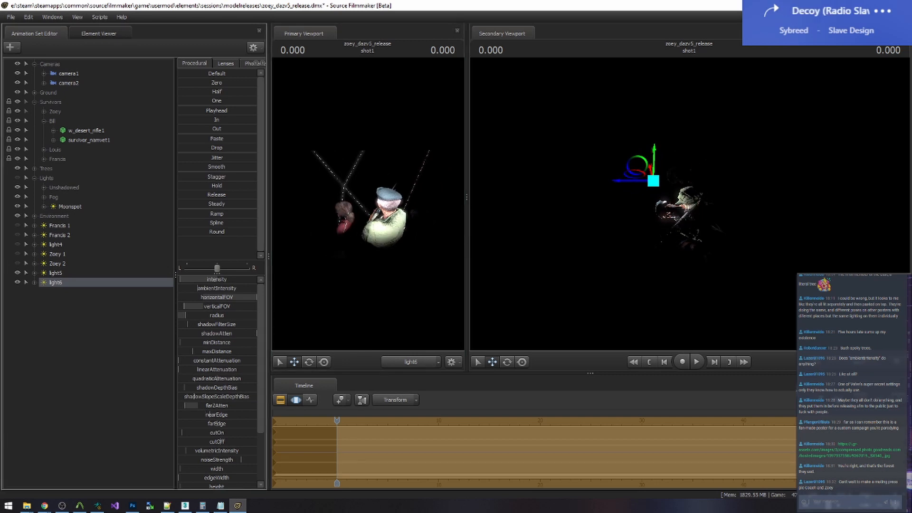
{"action": "key", "text": "F2"}
{"action": "key", "text": "F3"}
{"action": "key", "text": "F2"}
{"action": "key", "text": "F3"}
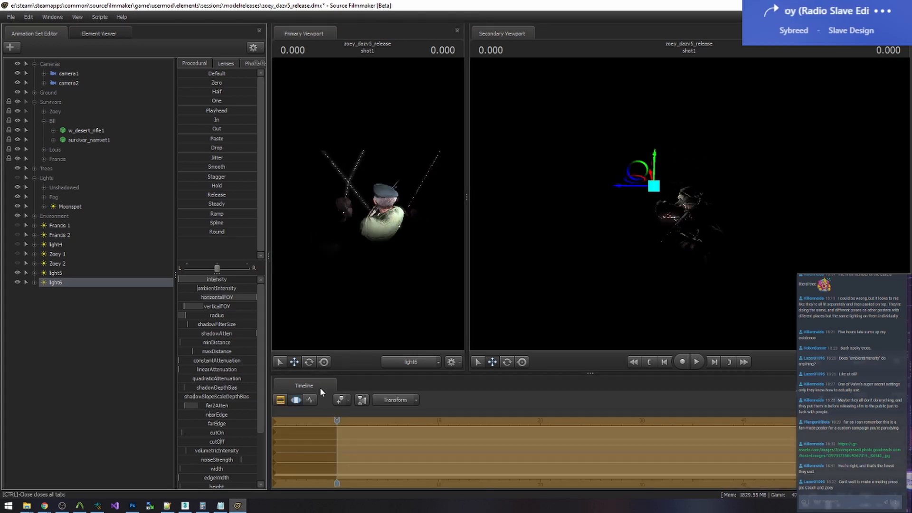
{"action": "key", "text": "F2"}
Rename light5 as Bill 1 and light6 as Bill 2
{"action": "right_click", "coordinate": [64, 273]}
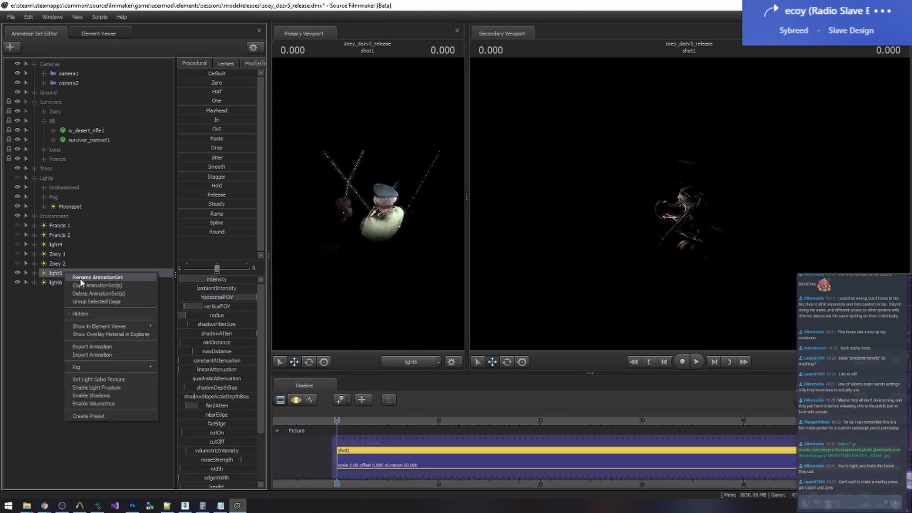
{"action": "left_click", "coordinate": [80, 278]}
{"action": "type", "text": "Bill 1"}
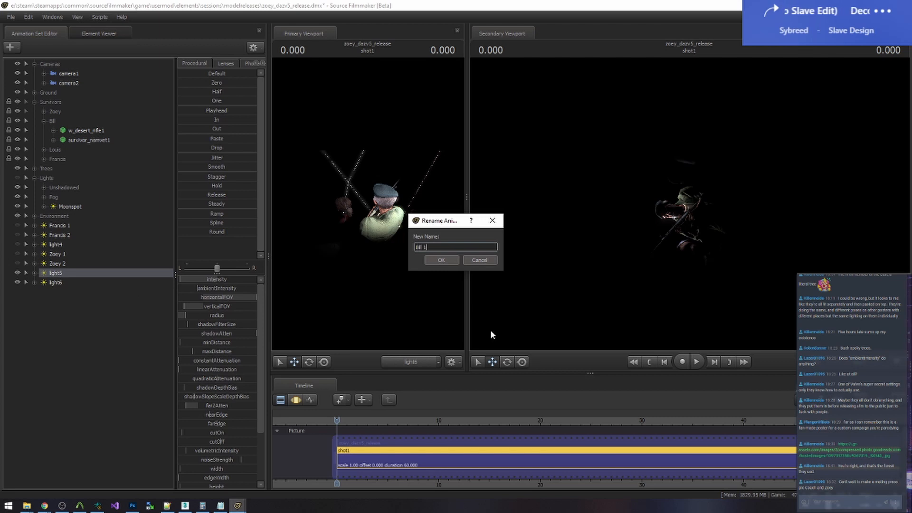
{"action": "left_click", "coordinate": [440, 260]}
{"action": "right_click", "coordinate": [54, 281]}
{"action": "key", "text": "Escape"}
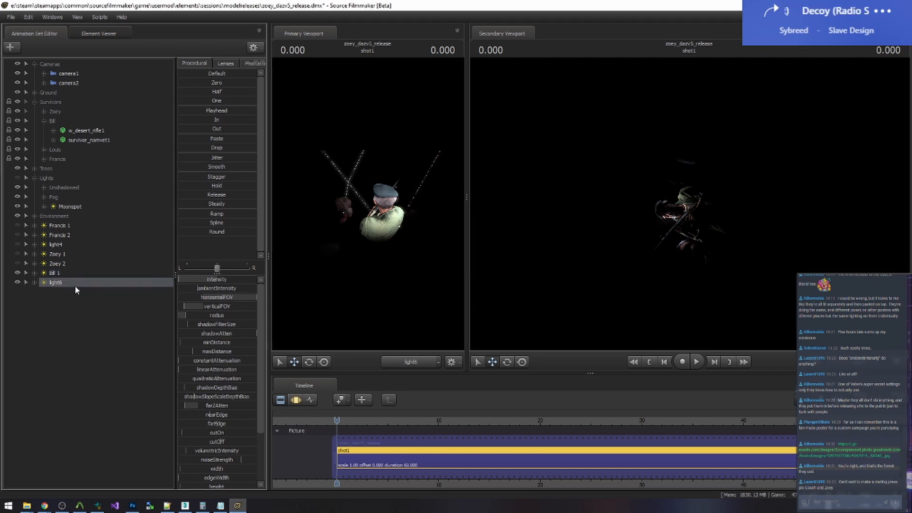
{"action": "right_click", "coordinate": [65, 284]}
{"action": "left_click", "coordinate": [79, 291]}
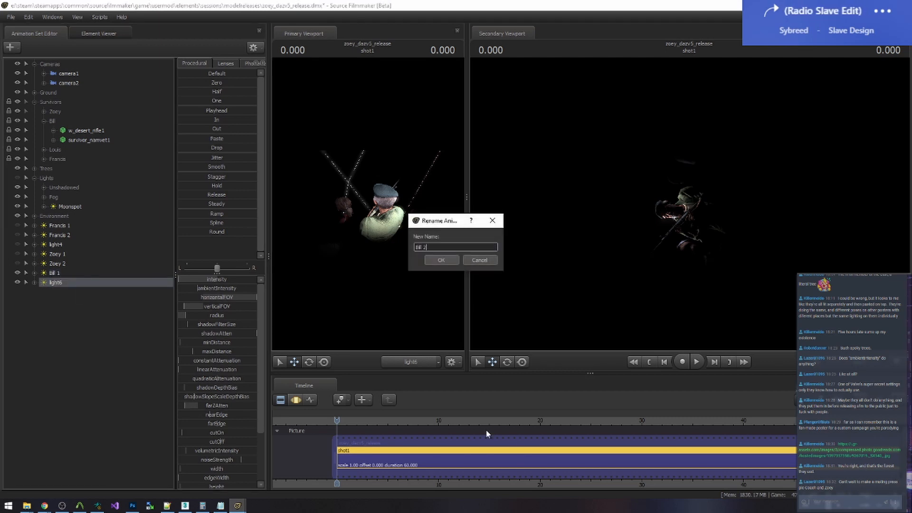
{"action": "left_click", "coordinate": [440, 260]}
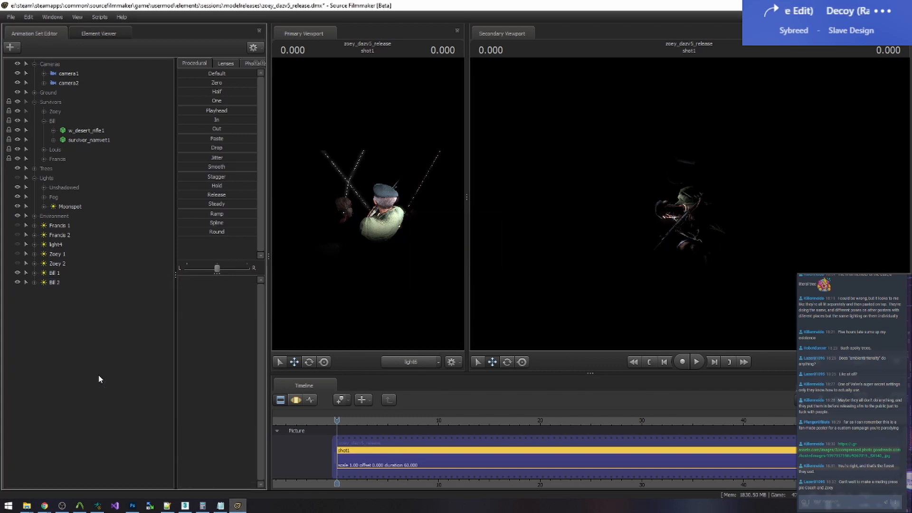
Paste another copy of the light and position the new light6 behind Louis, aimed at his head and shoulders
{"action": "left_click_drag", "start_coordinate": [80, 292], "coordinate": [125, 282]}
{"action": "left_click", "coordinate": [294, 399]}
{"action": "left_click_drag", "start_coordinate": [330, 312], "coordinate": [285, 275]}
{"action": "left_click_drag", "start_coordinate": [346, 261], "coordinate": [130, 466]}
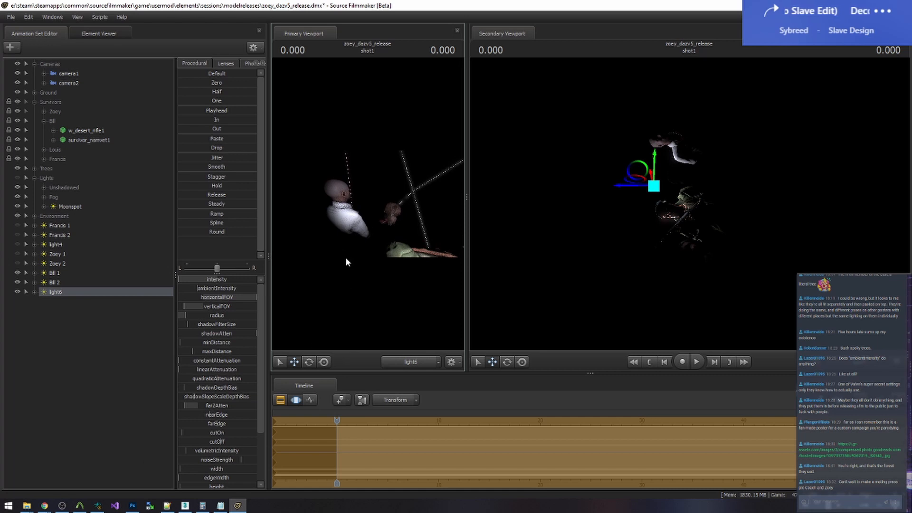
{"action": "left_click_drag", "start_coordinate": [347, 261], "coordinate": [237, 324]}
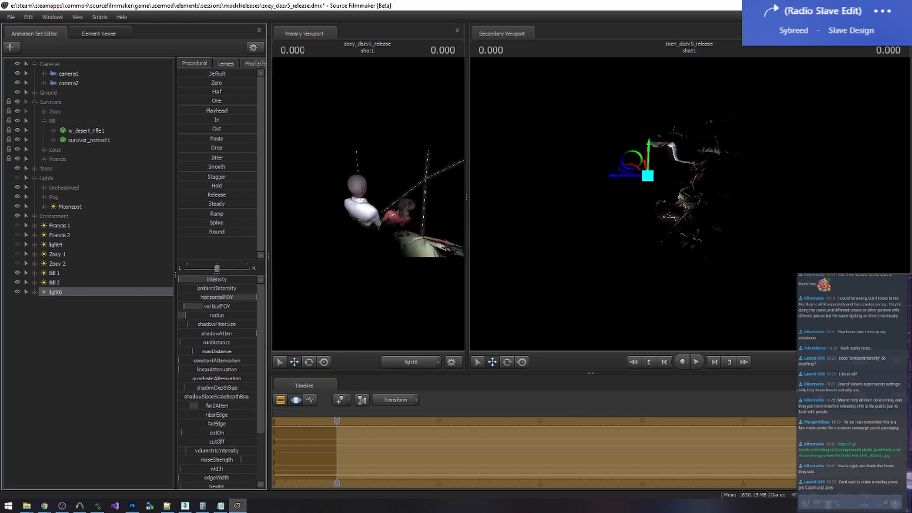
{"action": "left_click_drag", "start_coordinate": [395, 216], "coordinate": [376, 216]}
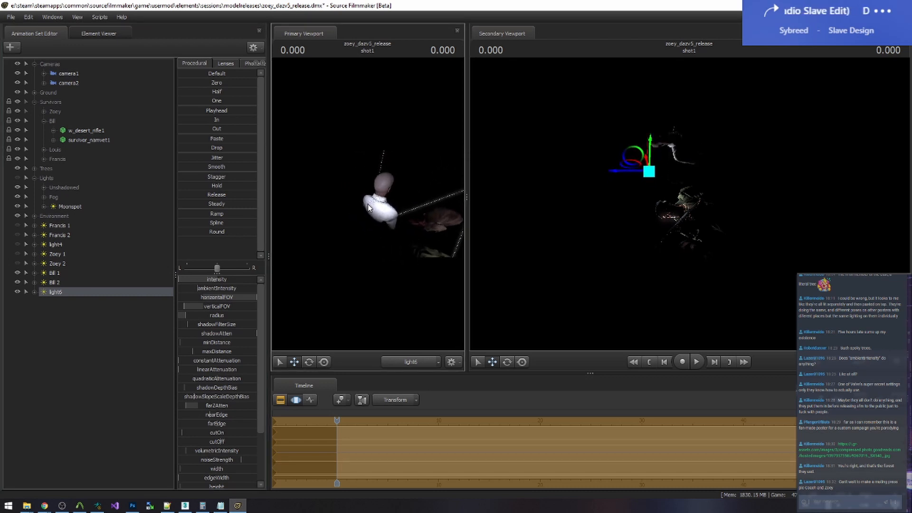
{"action": "left_click", "coordinate": [280, 401]}
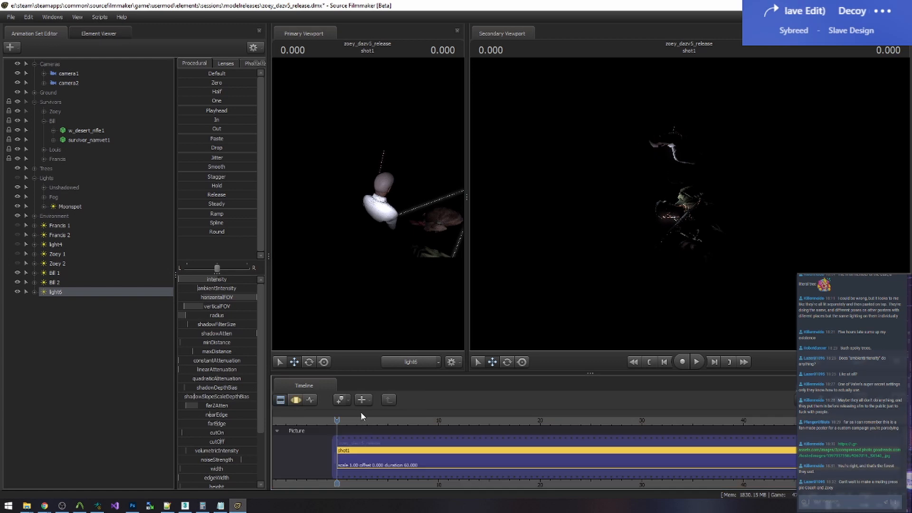
Paste a further light copy and move the new light7 to Louis's other side, aimed at his head, back and arm
{"action": "right_click", "coordinate": [76, 320]}
{"action": "left_click", "coordinate": [143, 372]}
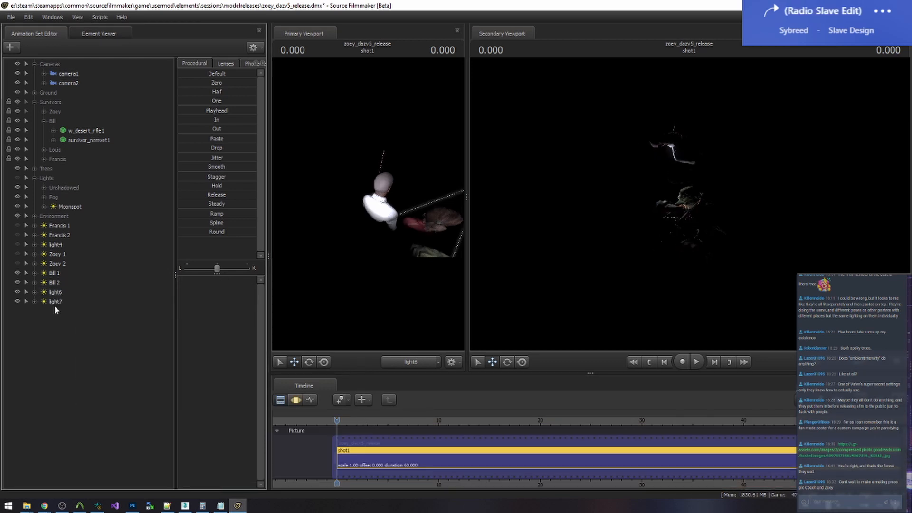
{"action": "left_click", "coordinate": [300, 400]}
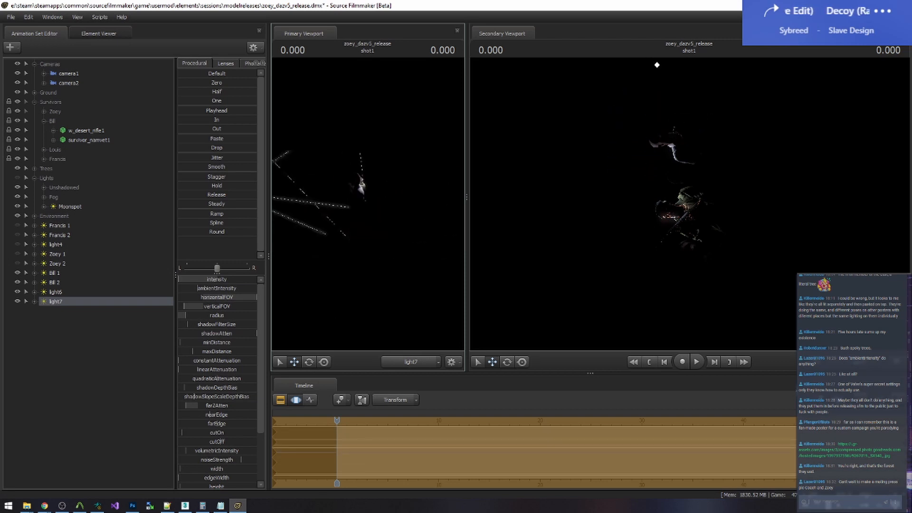
{"action": "key", "text": "w"}
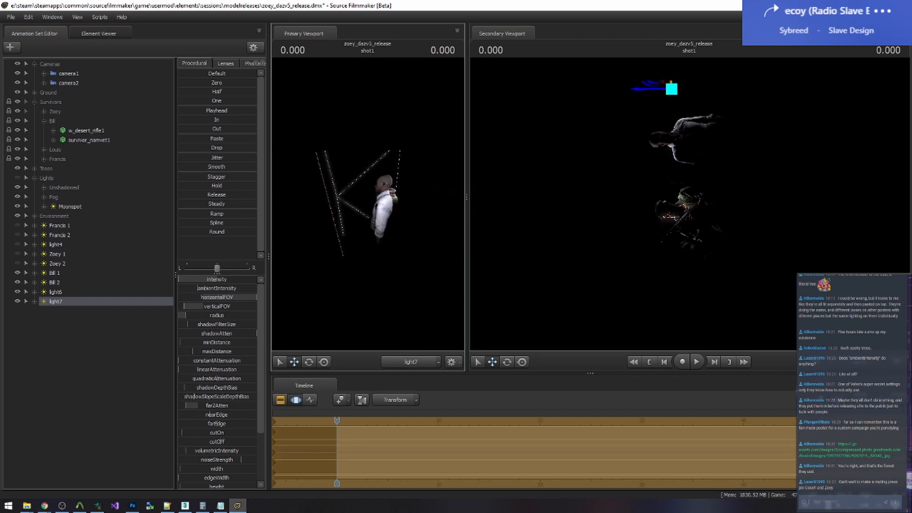
{"action": "key", "text": "w"}
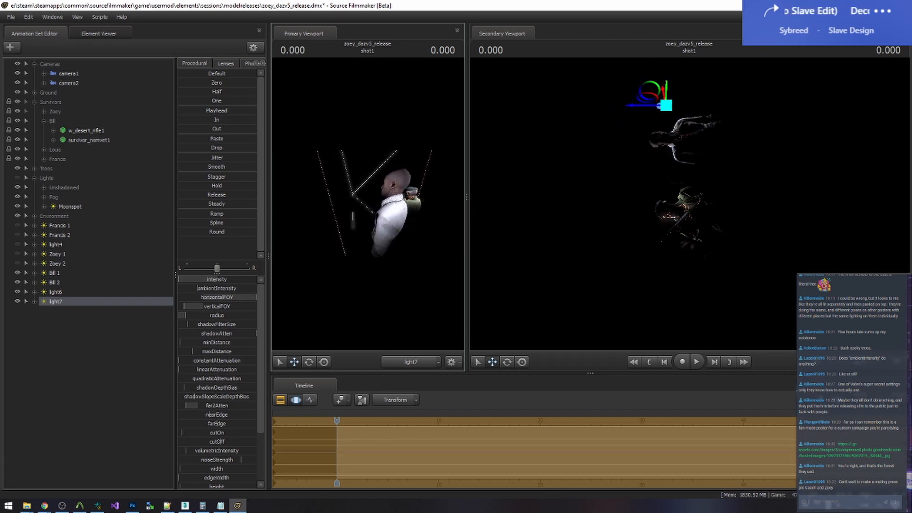
{"action": "key", "text": "a"}
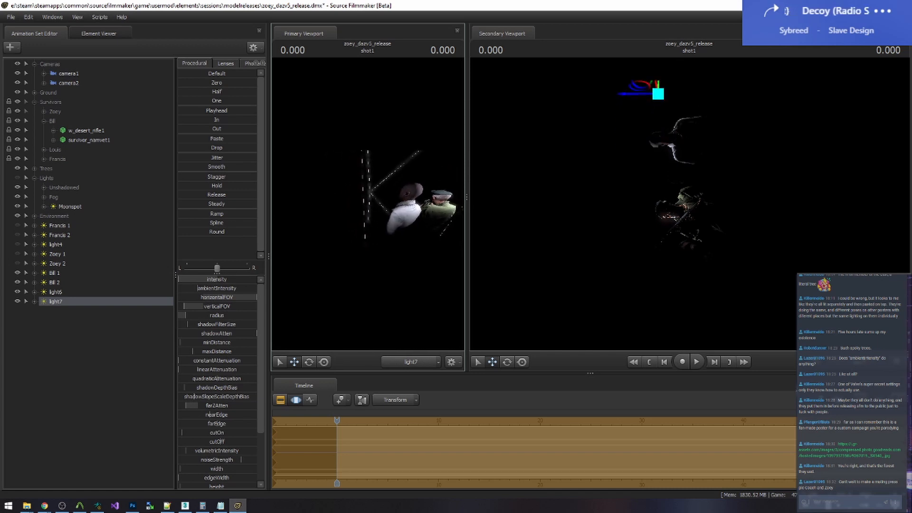
{"action": "left_click", "coordinate": [280, 400]}
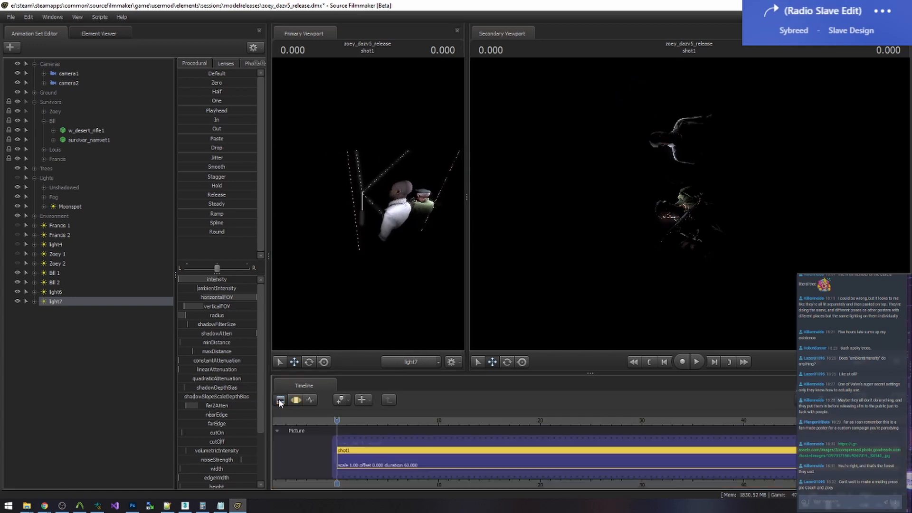
Rename light6 as Louis 1 and light7 as Louis 2
{"action": "right_click", "coordinate": [77, 294]}
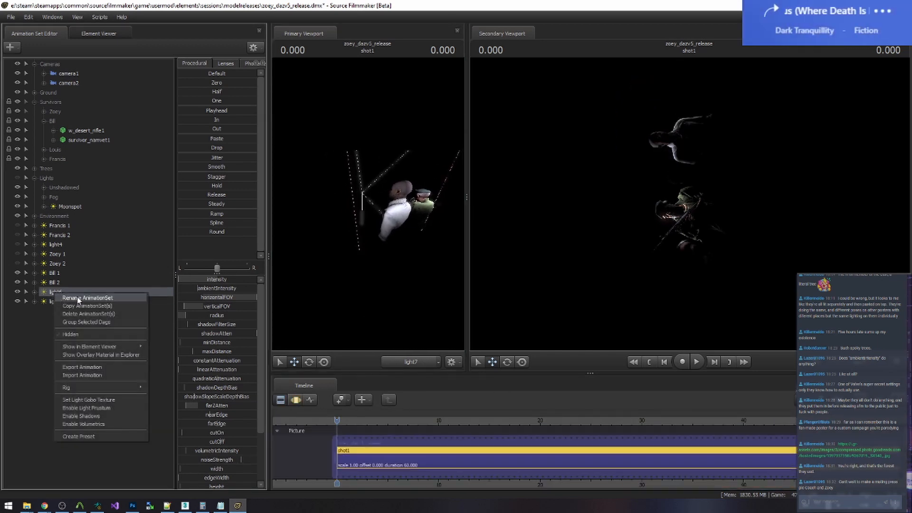
{"action": "left_click", "coordinate": [80, 298]}
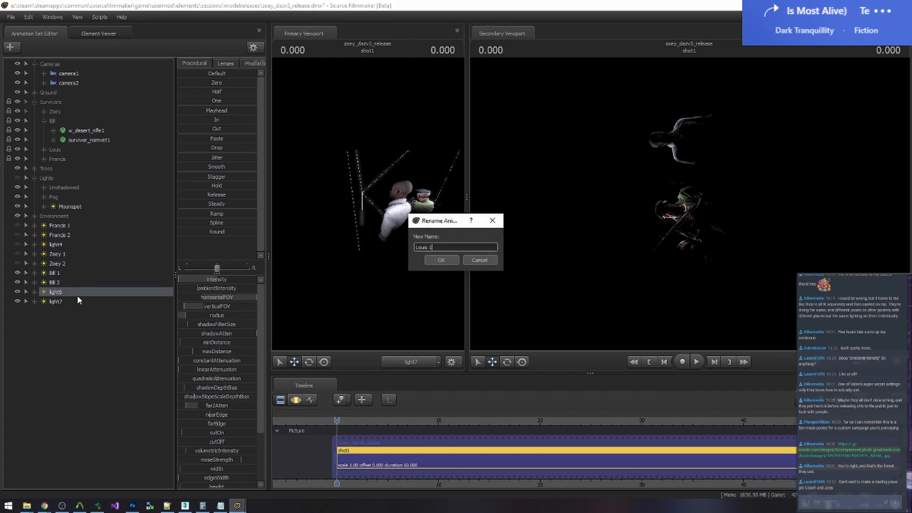
{"action": "key", "text": "Return"}
{"action": "right_click", "coordinate": [66, 301]}
{"action": "left_click", "coordinate": [70, 306]}
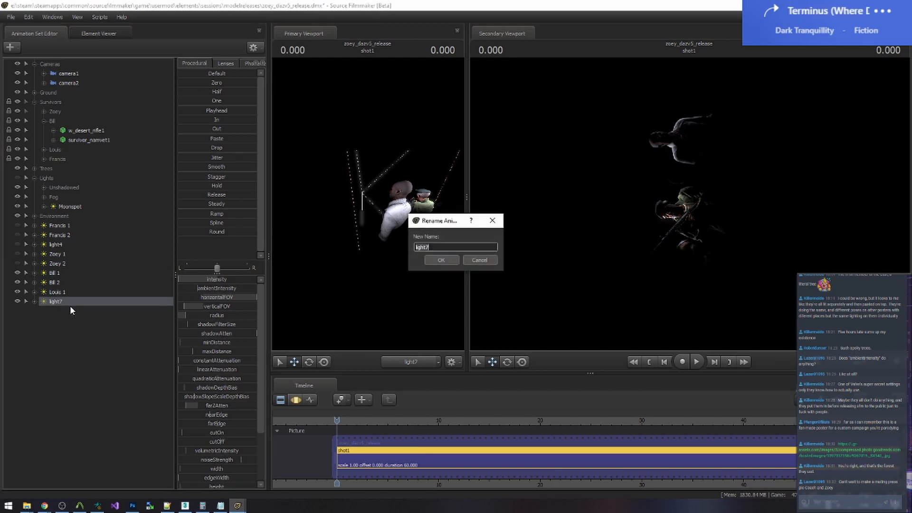
{"action": "type", "text": "Louis 2"}
{"action": "left_click", "coordinate": [427, 261]}
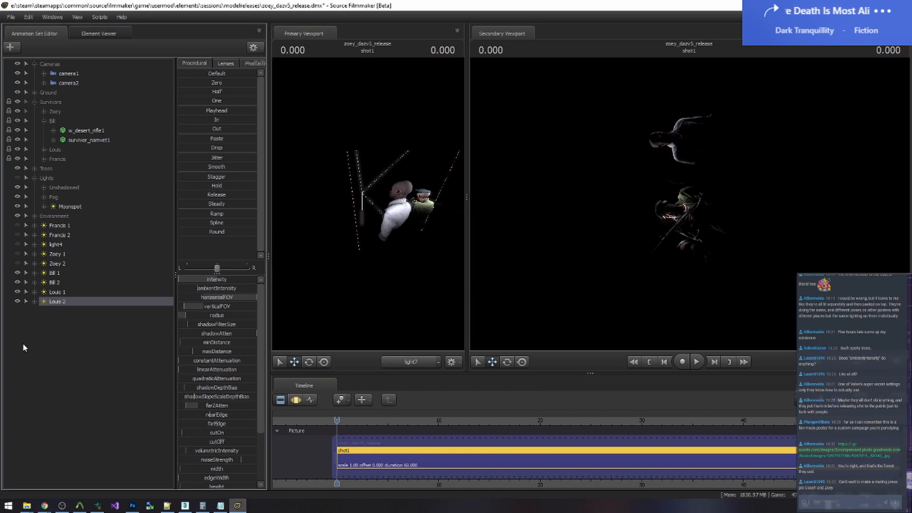
Unhide the Francis and Zoey lights and the Lights group, and enlarge the Secondary Viewport to review the full render
{"action": "left_click", "coordinate": [17, 236]}
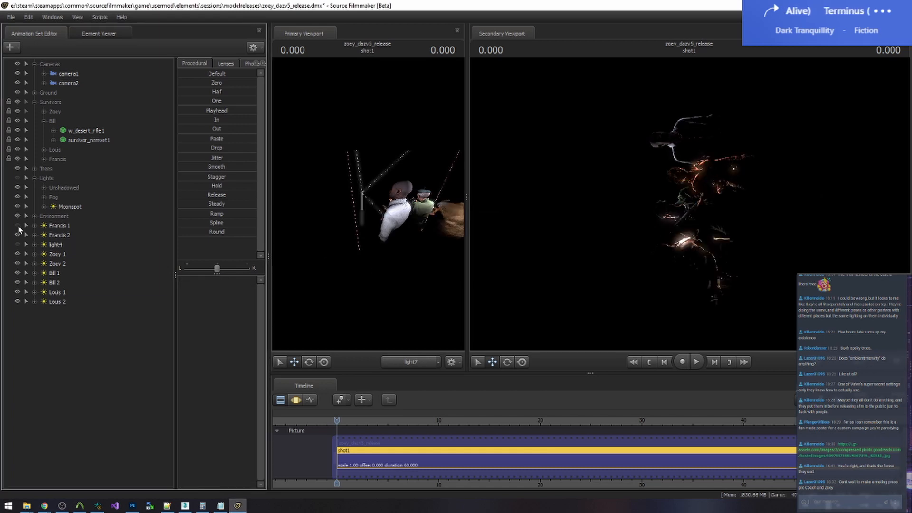
{"action": "left_click", "coordinate": [19, 225]}
{"action": "left_click", "coordinate": [18, 187]}
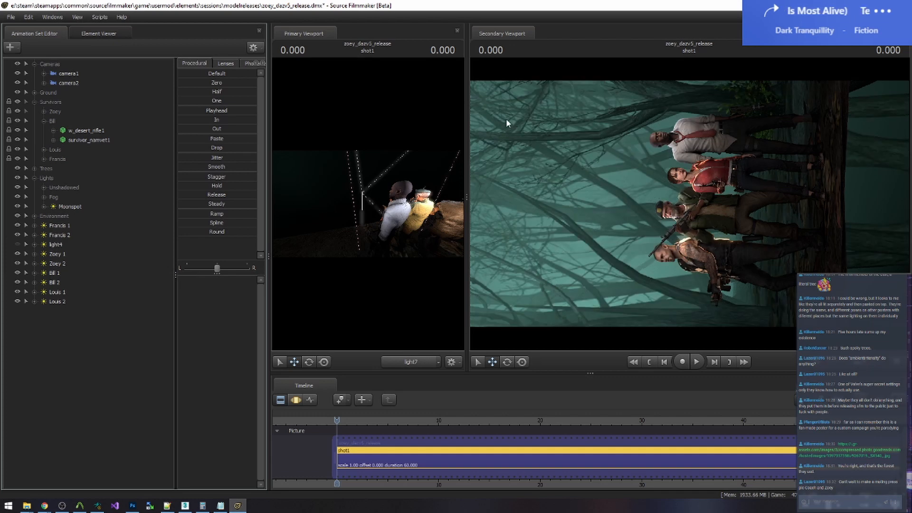
{"action": "left_click_drag", "start_coordinate": [466, 97], "coordinate": [320, 100]}
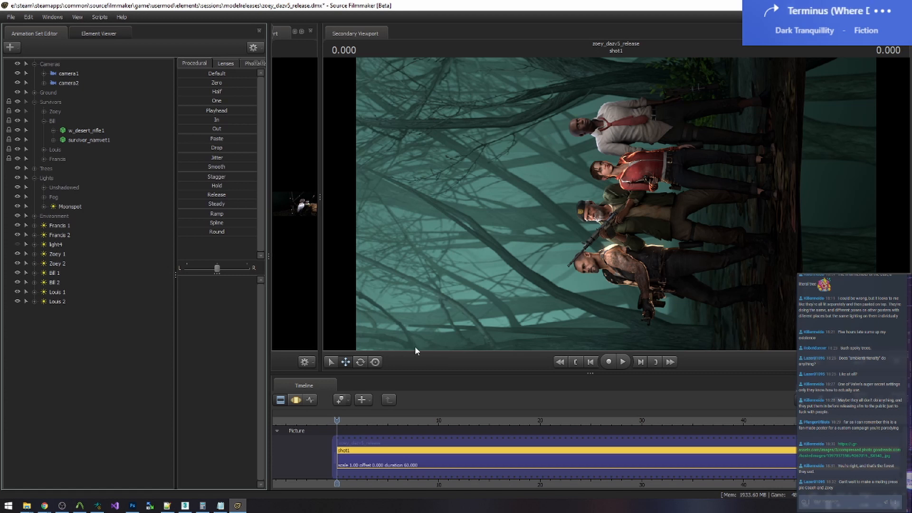
Lower the Francis 2 light's intensity, raise it back slightly, and compare the render with the manipulator hidden
{"action": "left_click", "coordinate": [296, 401]}
{"action": "left_click", "coordinate": [43, 234]}
{"action": "left_click", "coordinate": [58, 246]}
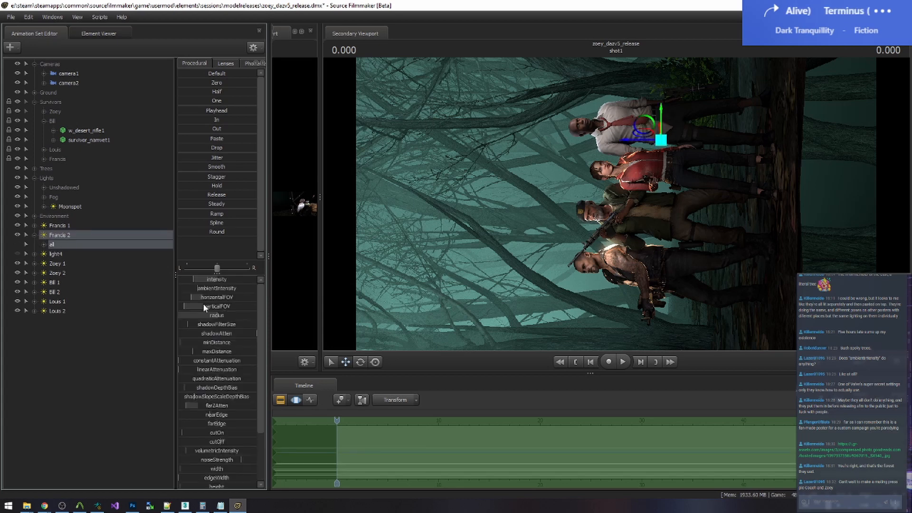
{"action": "left_click_drag", "start_coordinate": [202, 280], "coordinate": [190, 279]}
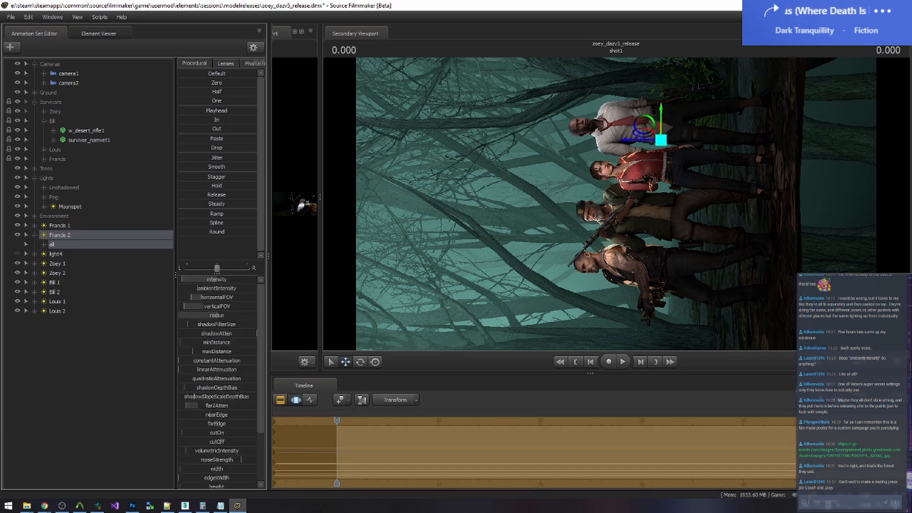
{"action": "key", "text": "F2"}
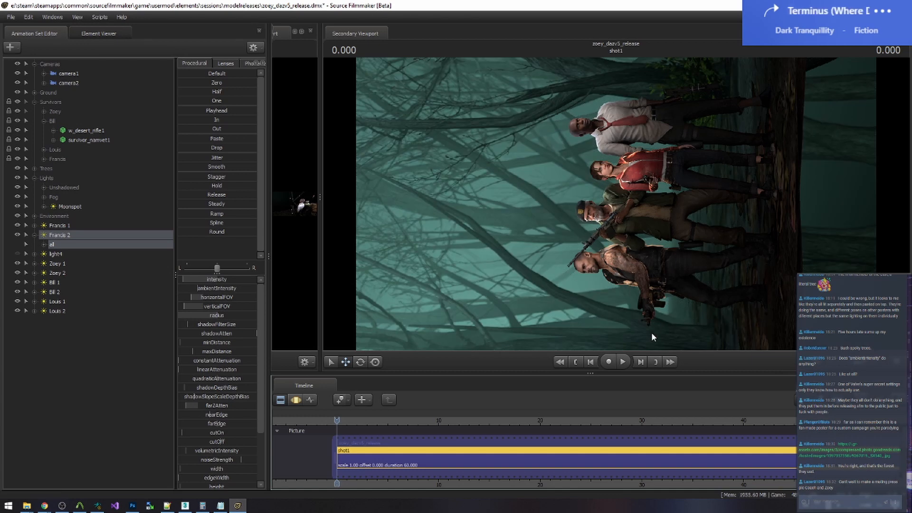
{"action": "left_click", "coordinate": [295, 400]}
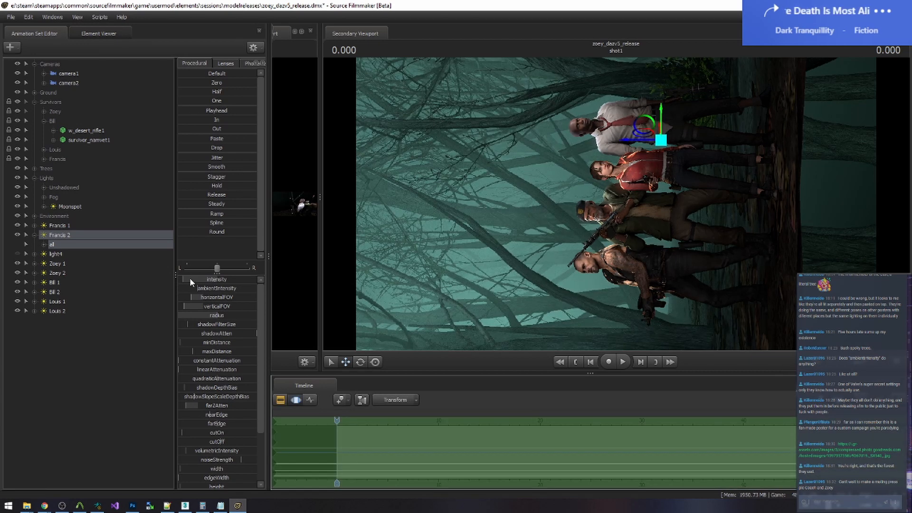
{"action": "left_click_drag", "start_coordinate": [190, 278], "coordinate": [193, 279]}
{"action": "key", "text": "F2"}
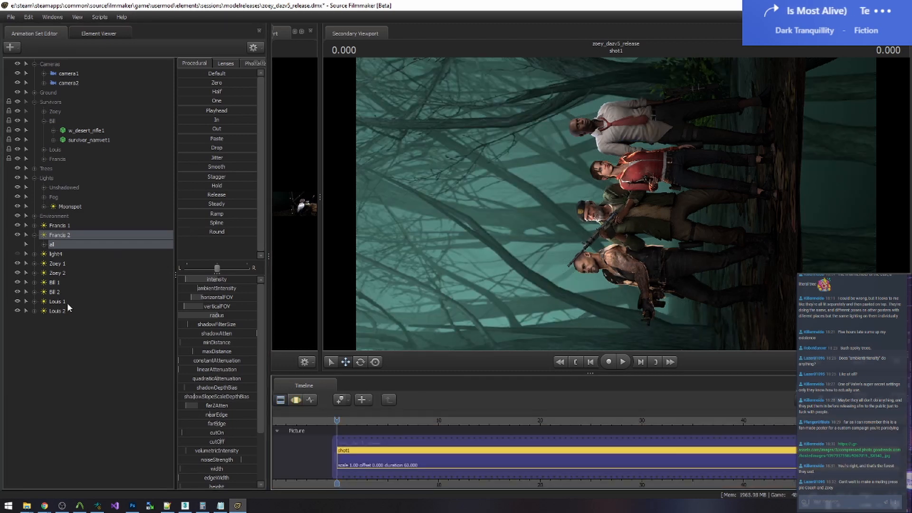
Remap the Zoey 1 light's intensity range to a maximum of 100 and default of 50, and fine-tune its intensity
{"action": "left_click", "coordinate": [55, 268]}
{"action": "key", "text": "F3"}
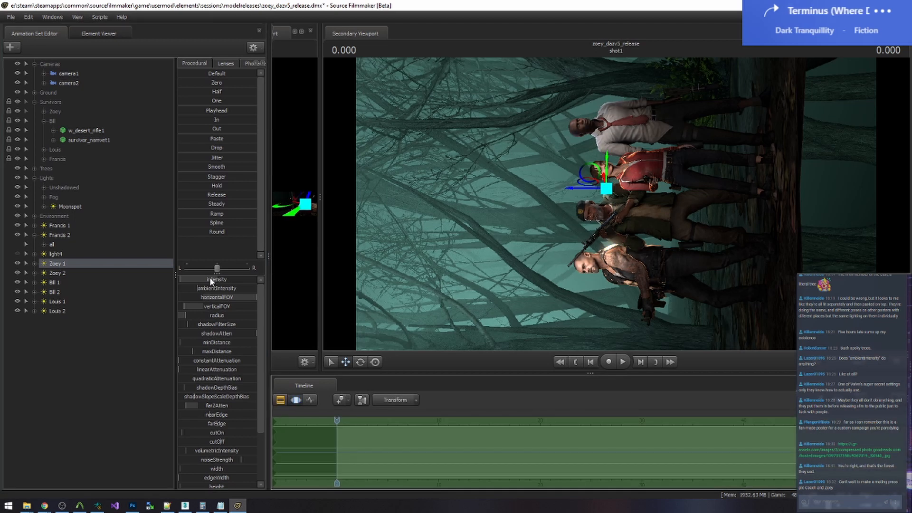
{"action": "left_click", "coordinate": [446, 248]}
{"action": "key", "text": "BackSpace"}
{"action": "left_click", "coordinate": [444, 261]}
{"action": "key", "text": "BackSpace"}
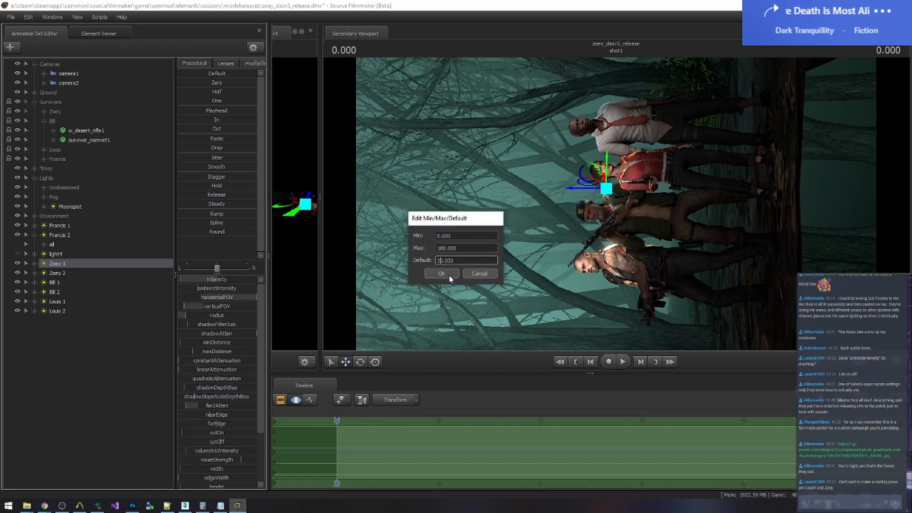
{"action": "left_click", "coordinate": [449, 276]}
{"action": "left_click", "coordinate": [212, 282]}
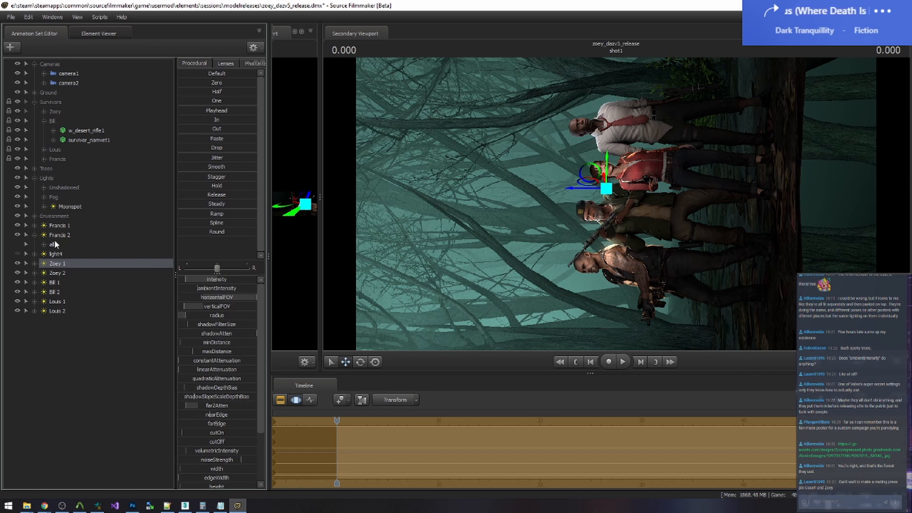
Remap the Zoey 2 light's intensity range, lower its intensity, and check the render with nothing selected
{"action": "left_click", "coordinate": [58, 273]}
{"action": "right_click", "coordinate": [240, 280]}
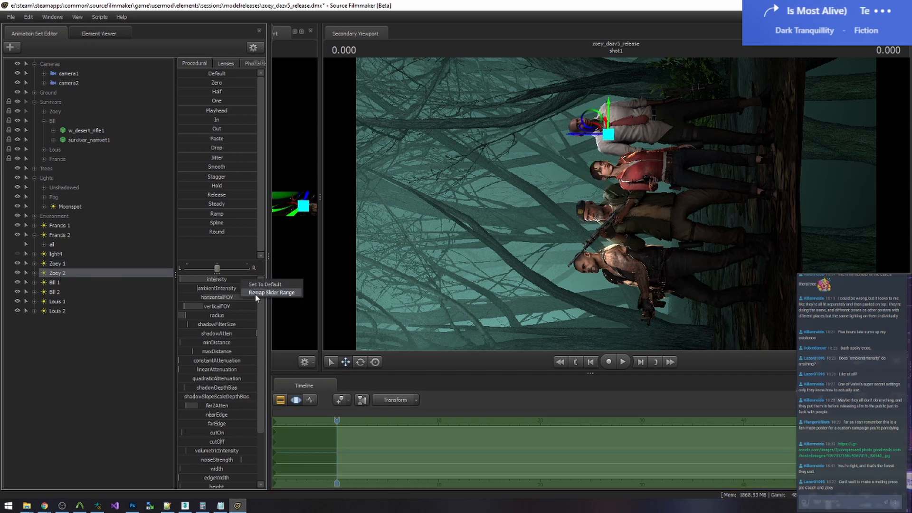
{"action": "left_click", "coordinate": [275, 294]}
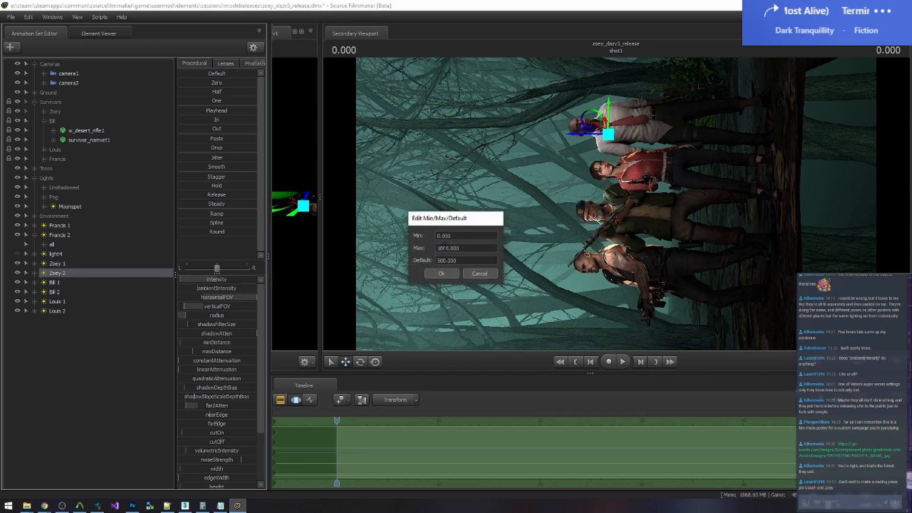
{"action": "left_click", "coordinate": [446, 272]}
{"action": "left_click_drag", "start_coordinate": [205, 282], "coordinate": [183, 282]}
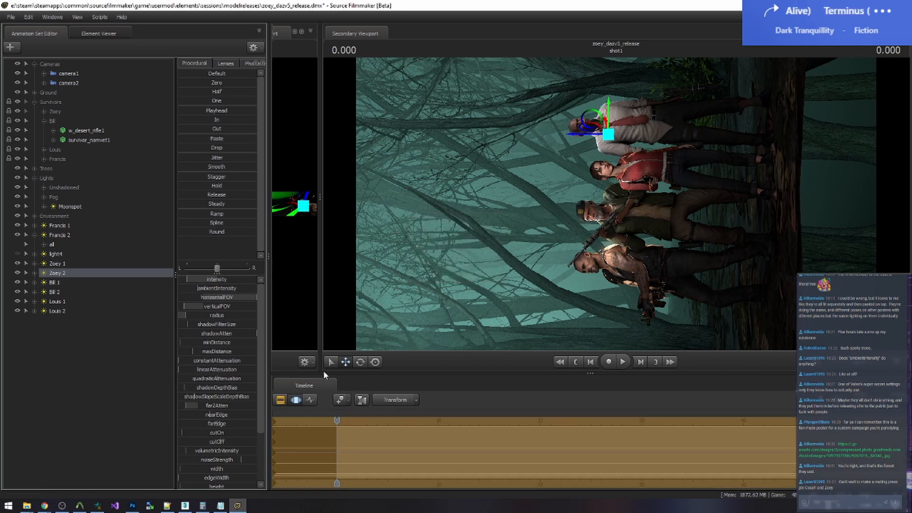
{"action": "left_click", "coordinate": [281, 400]}
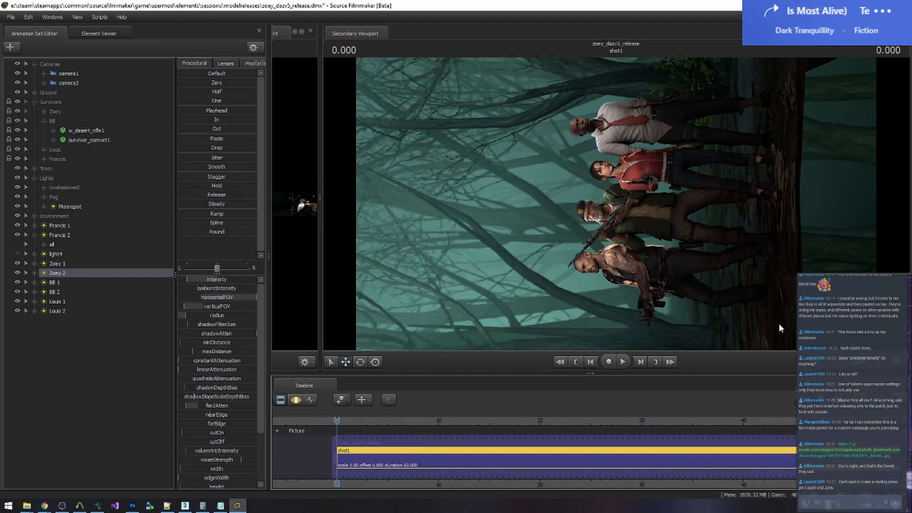
{"action": "left_click", "coordinate": [116, 350]}
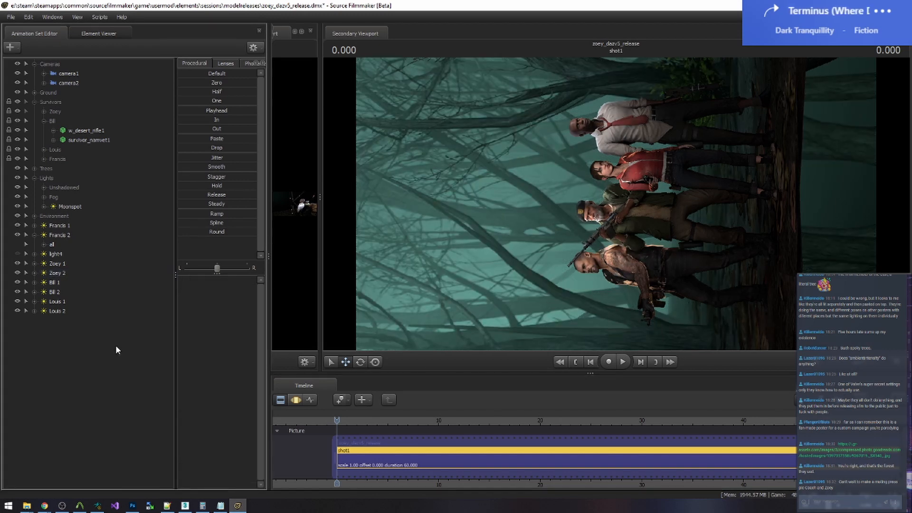